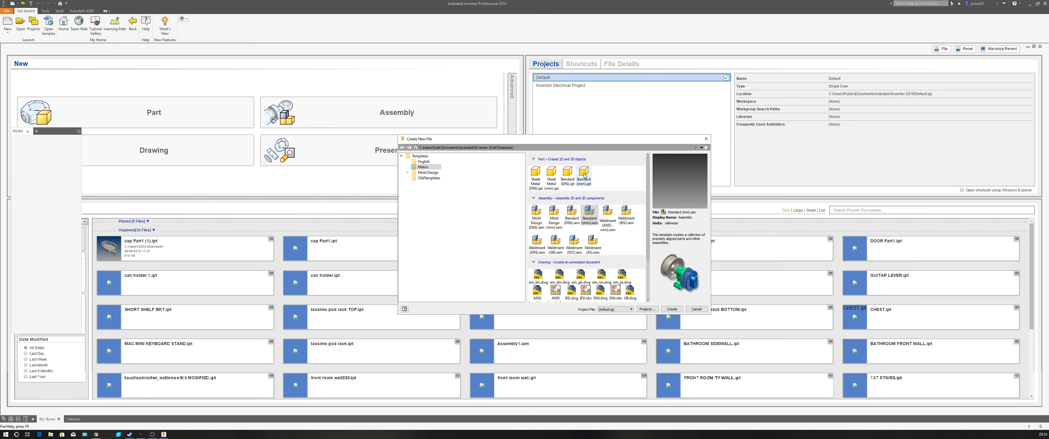
# - Create a new part from the metric Standard (mm).ipt template
pyautogui.click(584, 174)
pyautogui.click(671, 310)
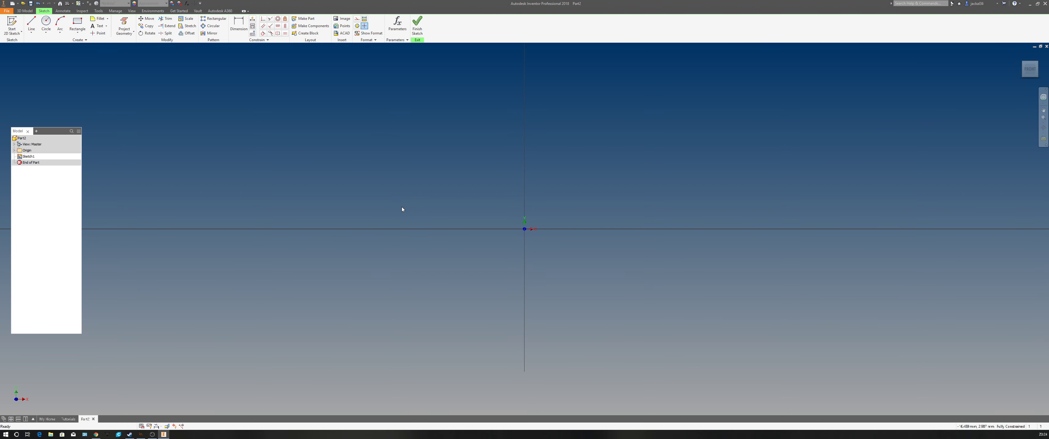
# - Exit the empty default sketch and delete it from the part
pyautogui.click(120, 26)
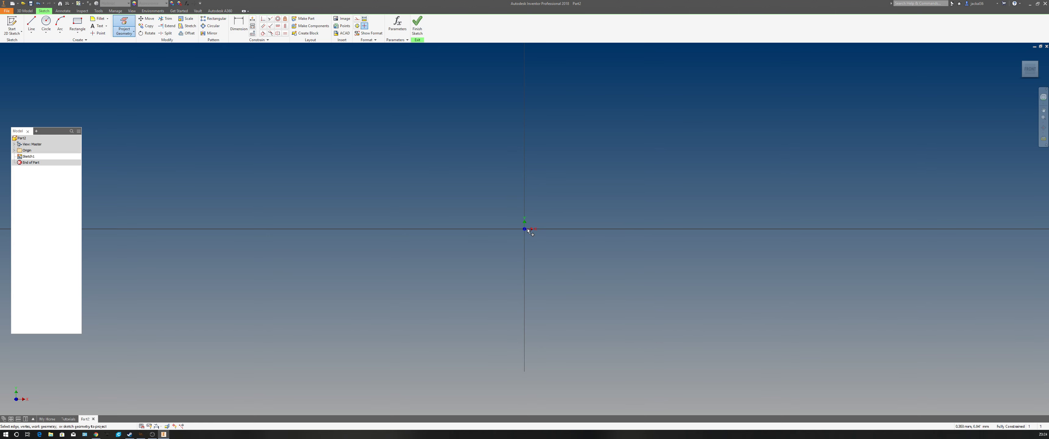
pyautogui.press('Escape')
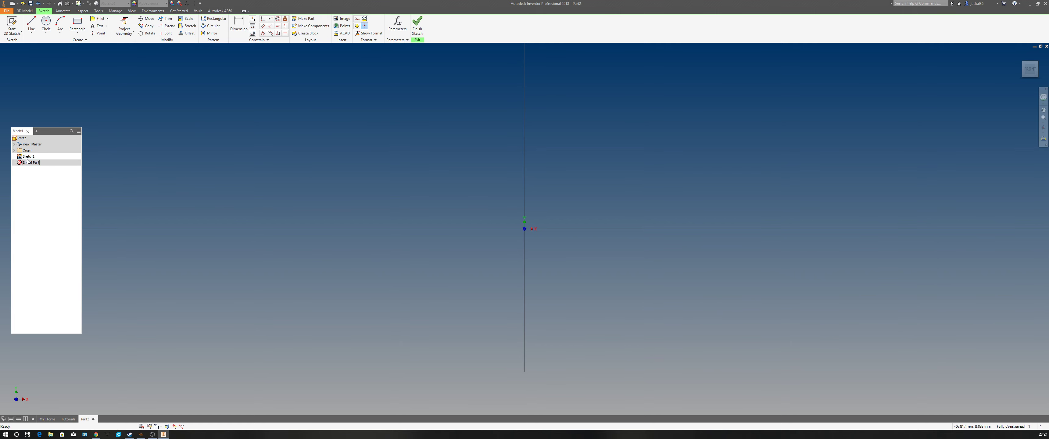
pyautogui.click(417, 24)
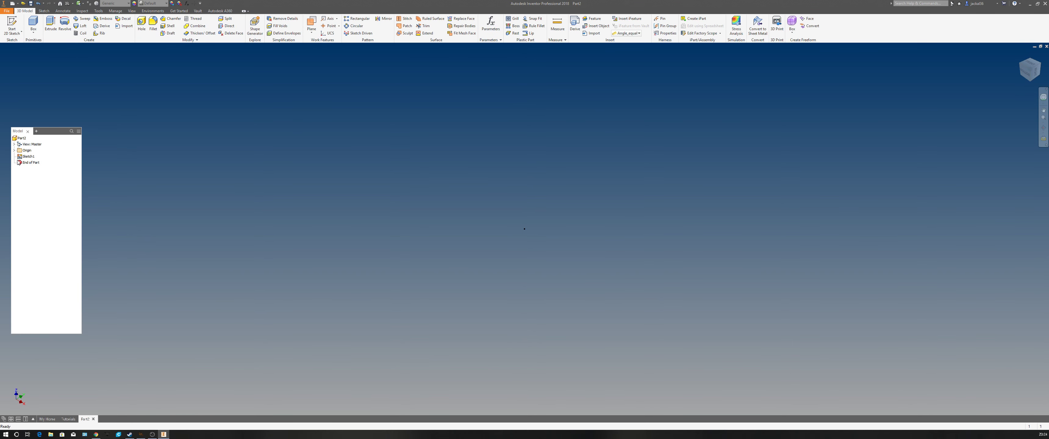
pyautogui.click(31, 157)
pyautogui.rightClick(32, 159)
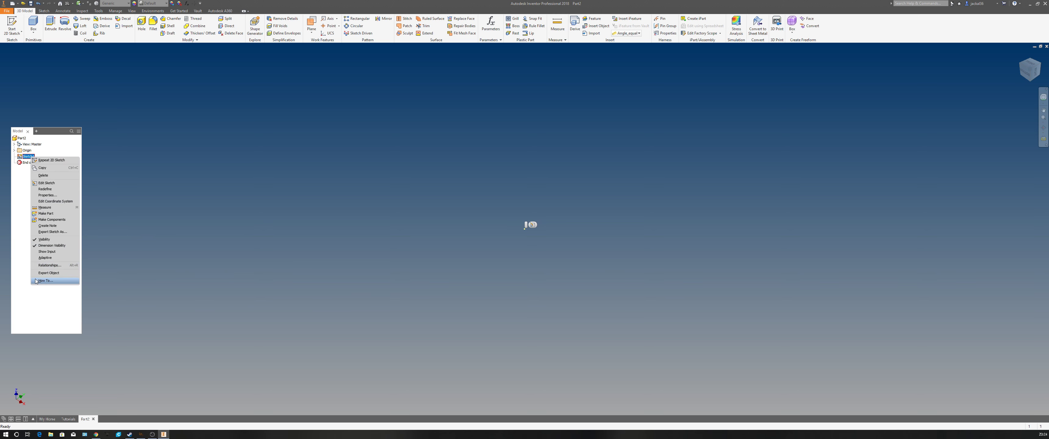
pyautogui.click(43, 175)
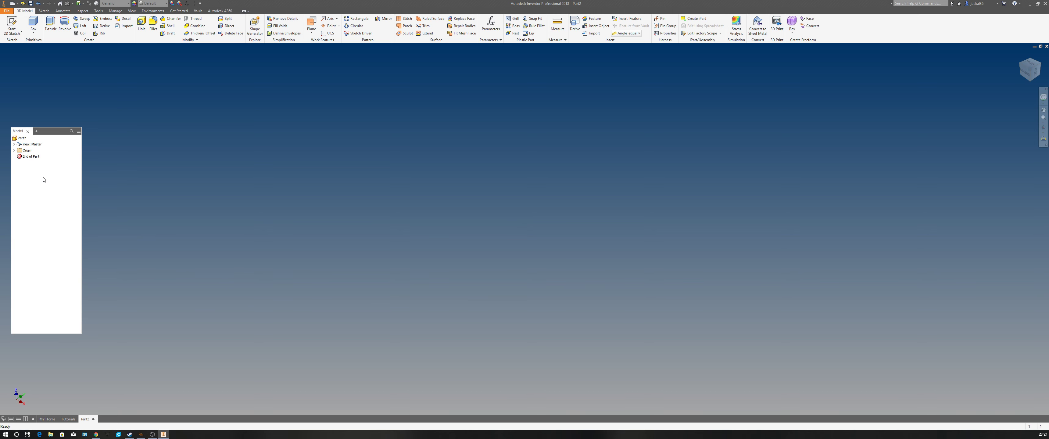
# - Start a 2D sketch on the XY plane and project the YZ and XZ origin planes into it
pyautogui.click(12, 25)
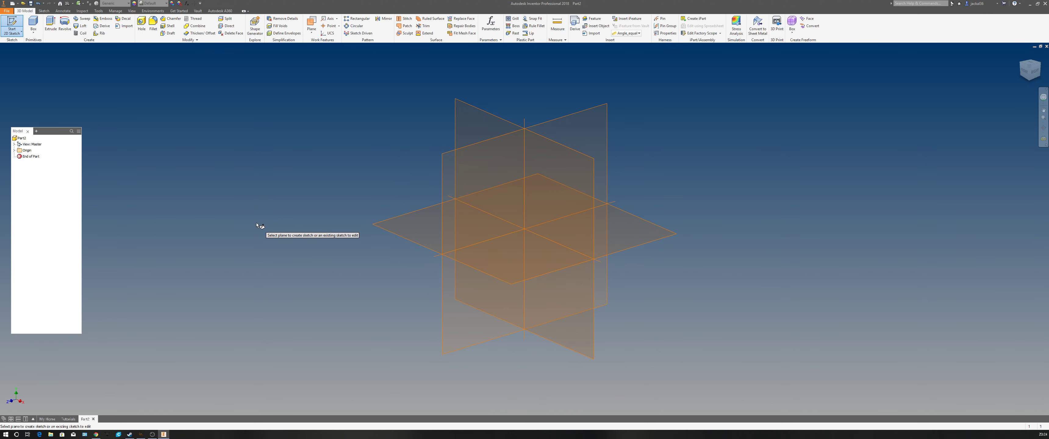
pyautogui.click(457, 102)
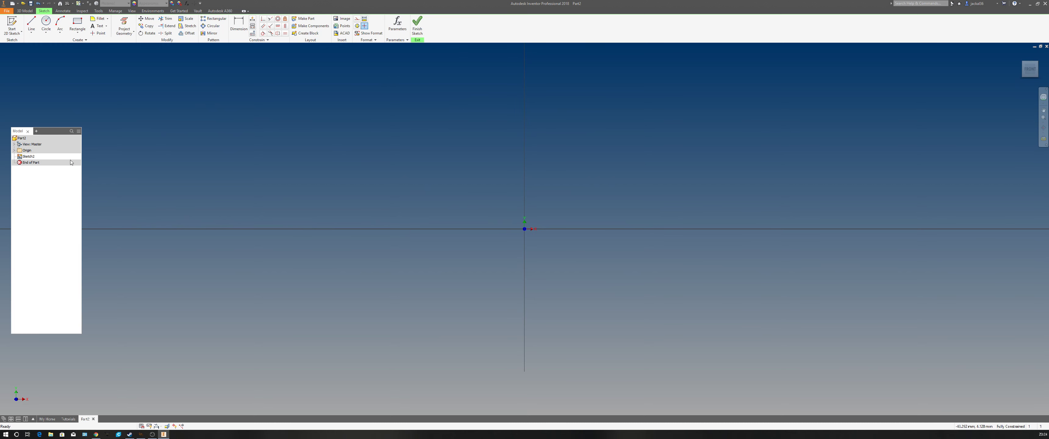
pyautogui.click(124, 26)
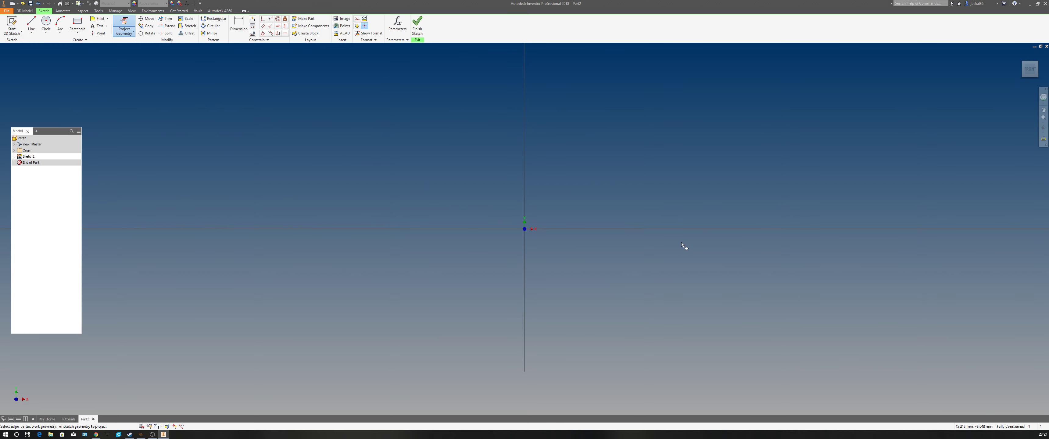
pyautogui.click(14, 151)
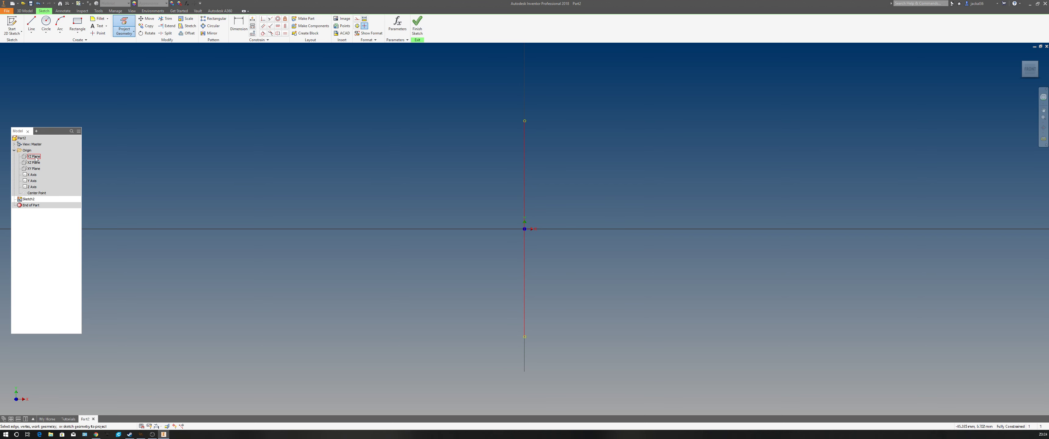
pyautogui.click(35, 157)
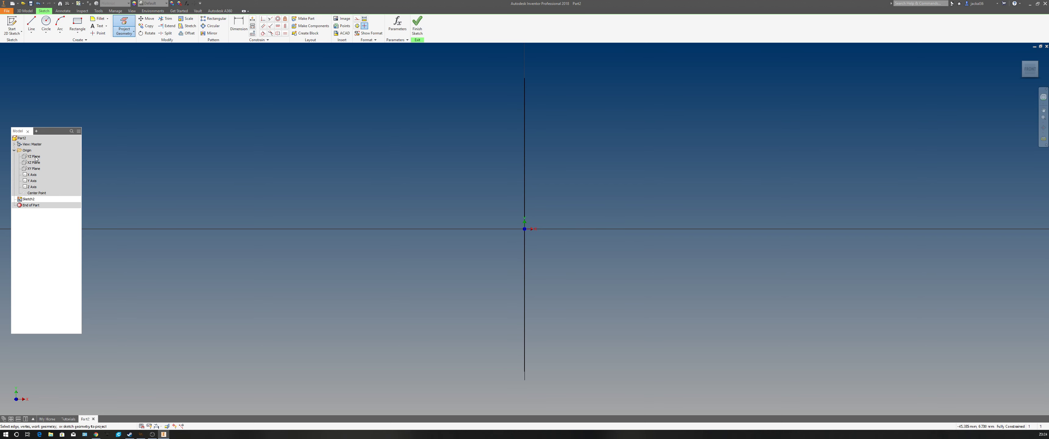
pyautogui.click(35, 163)
pyautogui.rightClick(161, 152)
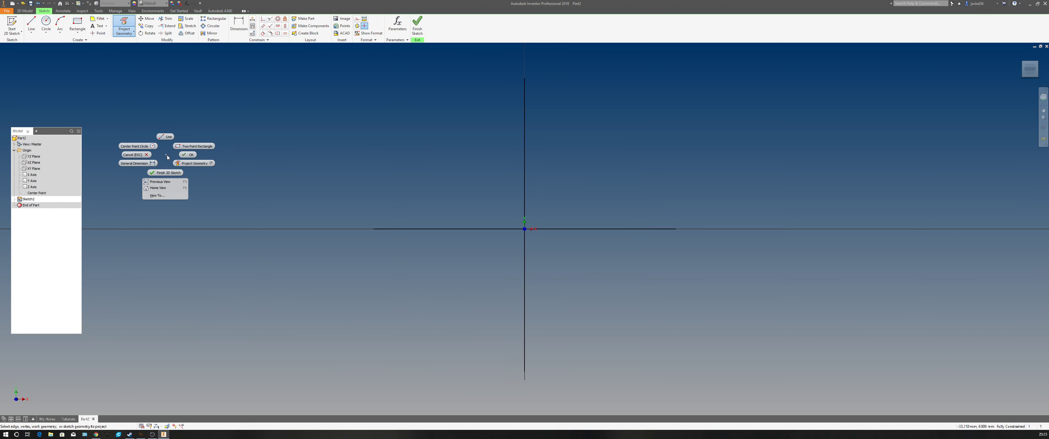
pyautogui.click(183, 189)
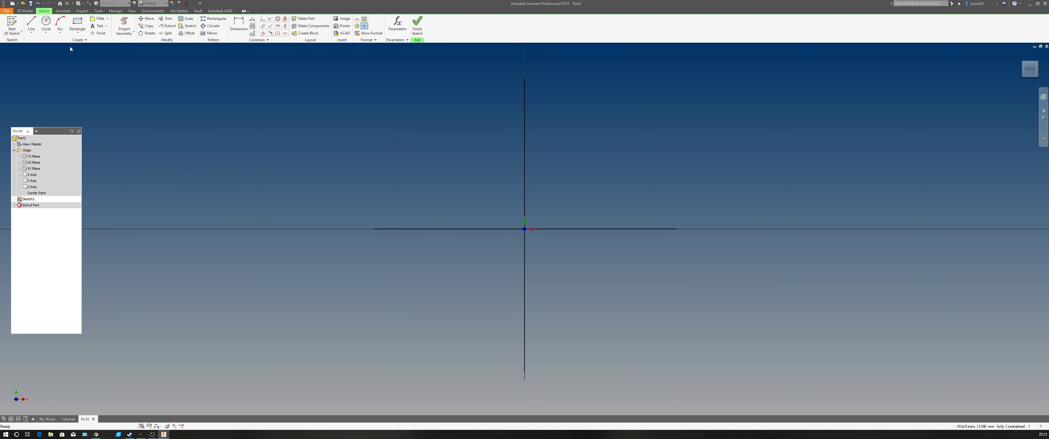
# - Sketch a vertical line along the projected vertical axis, running from above the origin to below it
pyautogui.click(30, 21)
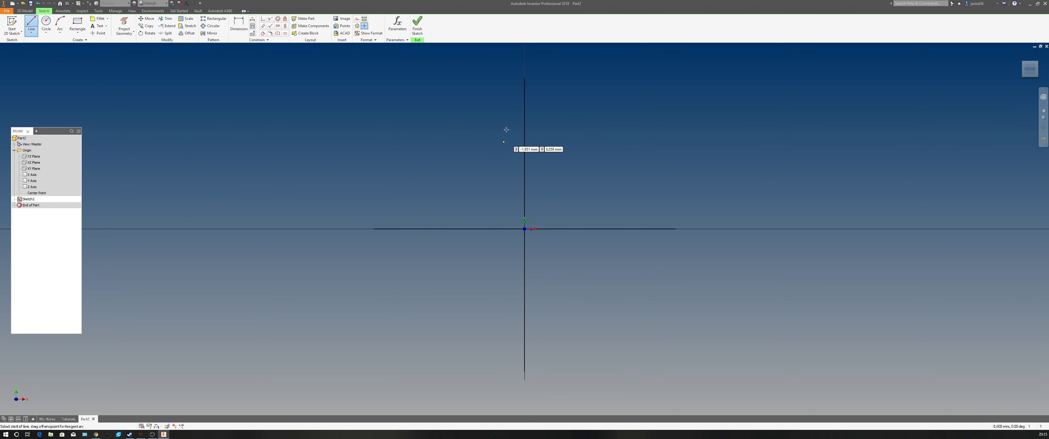
pyautogui.click(525, 92)
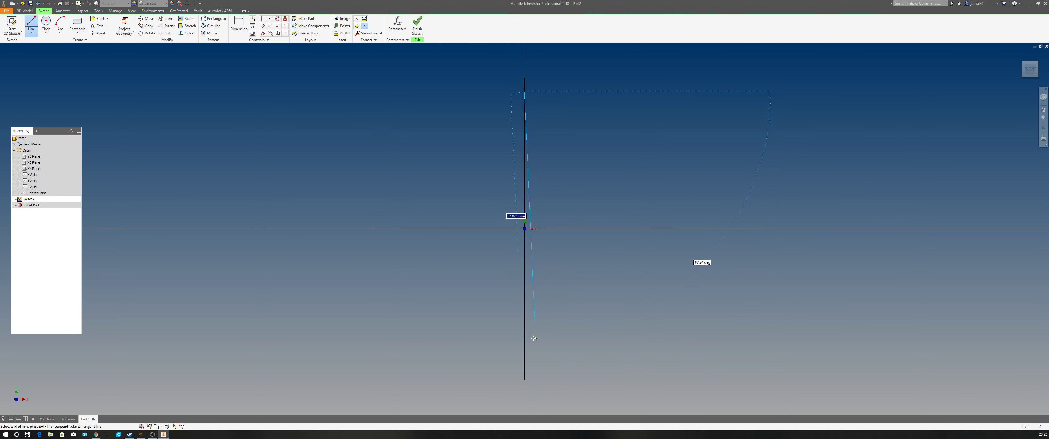
pyautogui.click(524, 332)
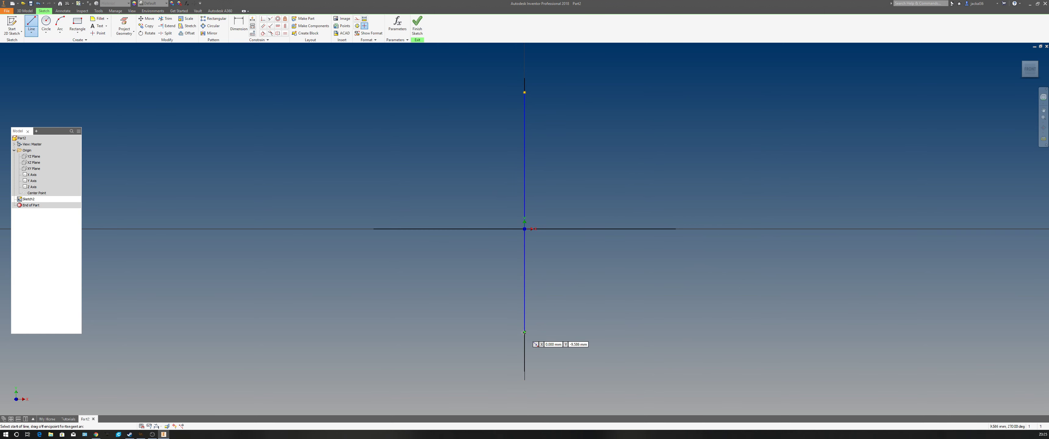
pyautogui.rightClick(489, 280)
pyautogui.click(456, 280)
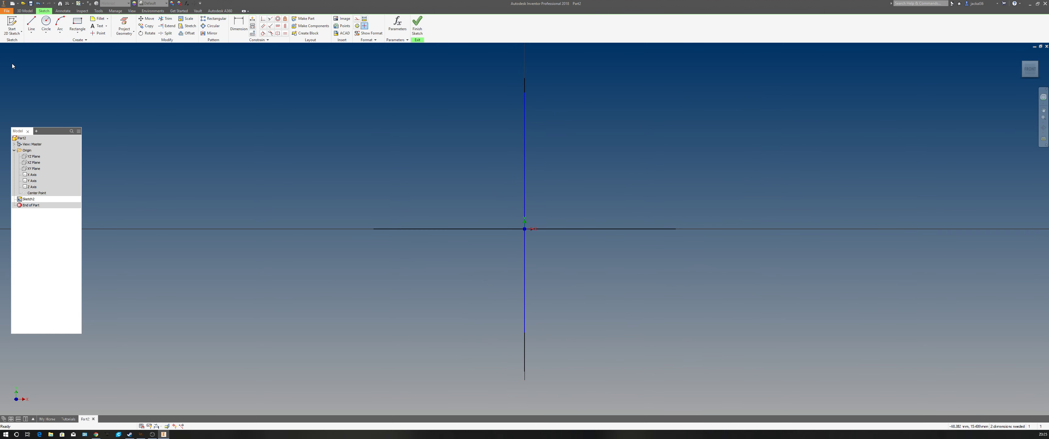
# - Sketch a horizontal line along the projected horizontal axis, starting just left of the origin and ending well to its right
pyautogui.click(32, 23)
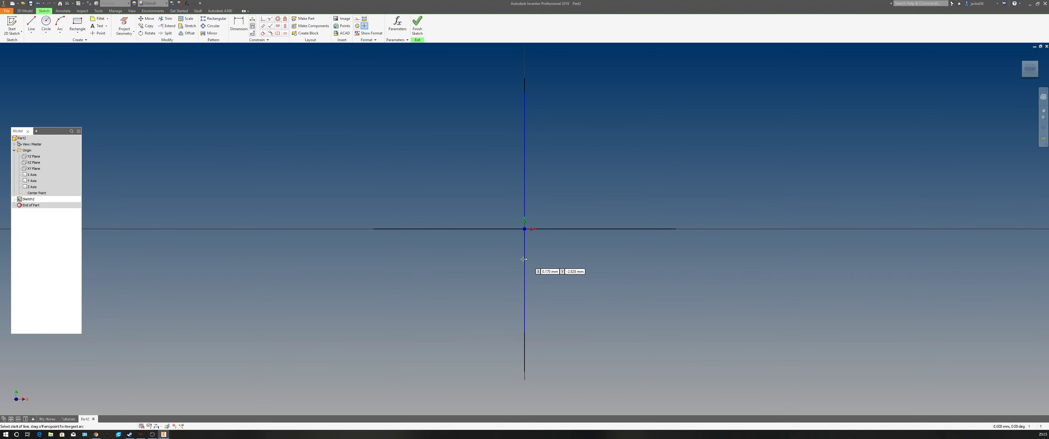
pyautogui.click(455, 229)
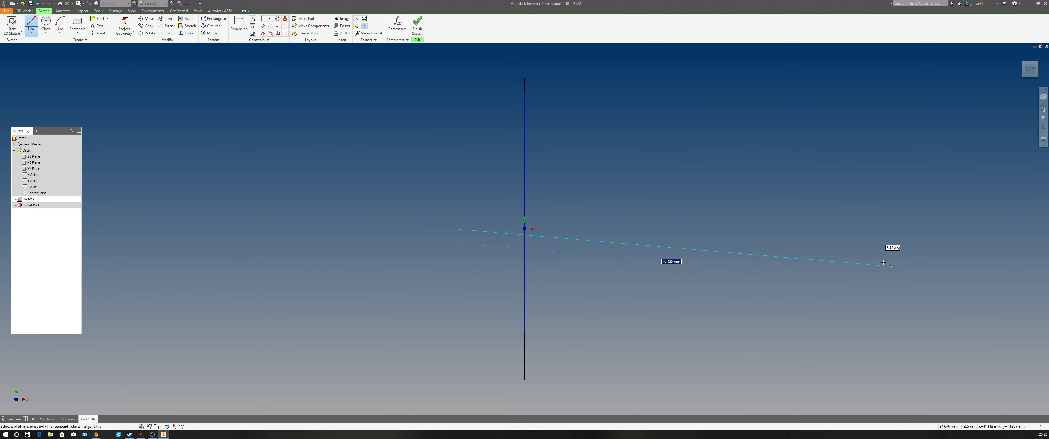
pyautogui.doubleClick(872, 230)
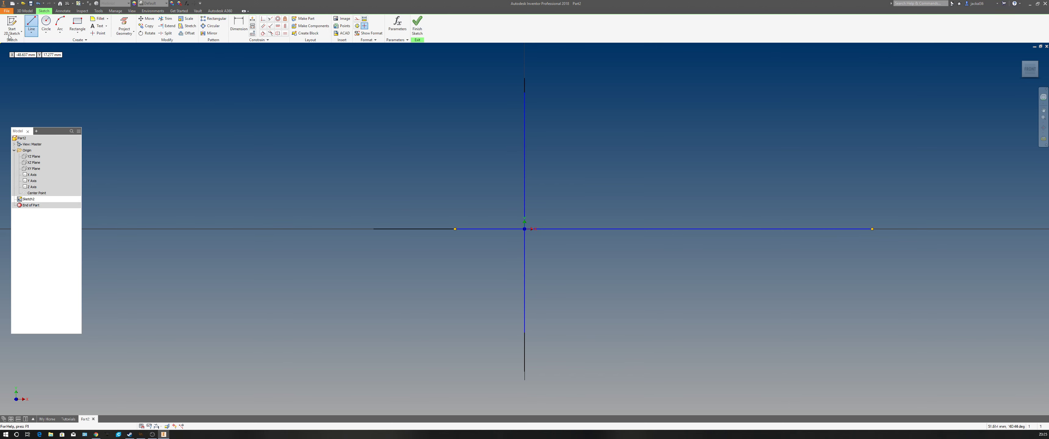
# - Sketch a vertical line about 15 mm long to the right of the origin, crossing the horizontal line
pyautogui.click(32, 23)
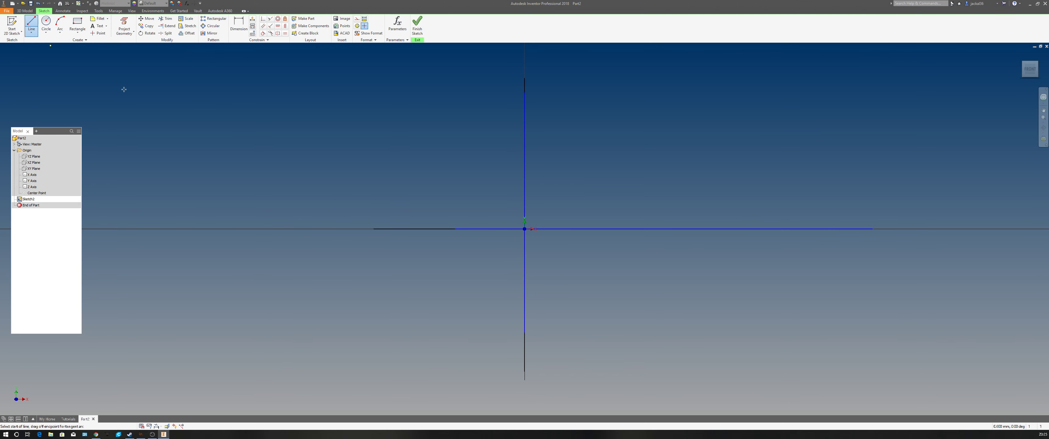
pyautogui.click(741, 114)
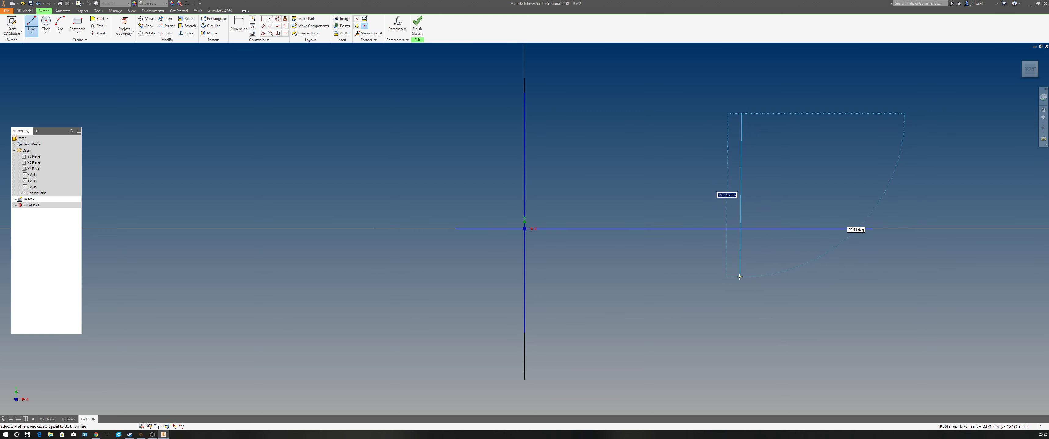
pyautogui.click(742, 270)
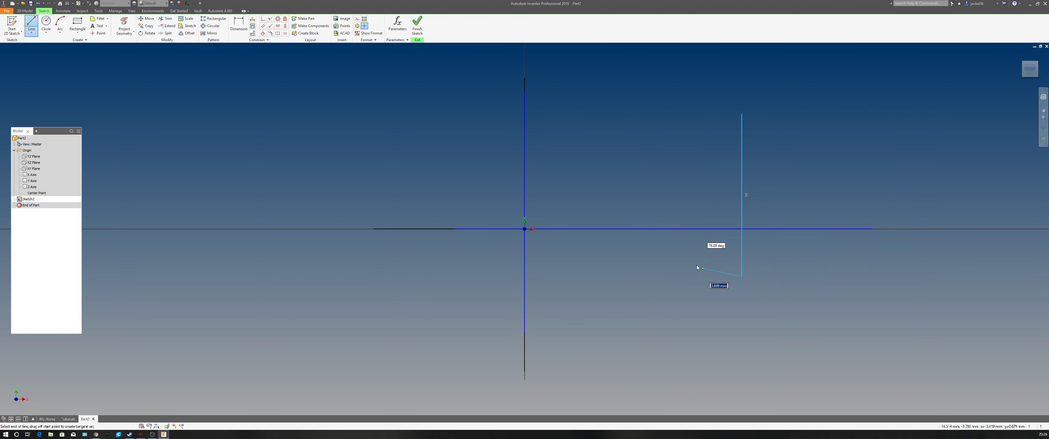
pyautogui.rightClick(703, 268)
pyautogui.click(731, 268)
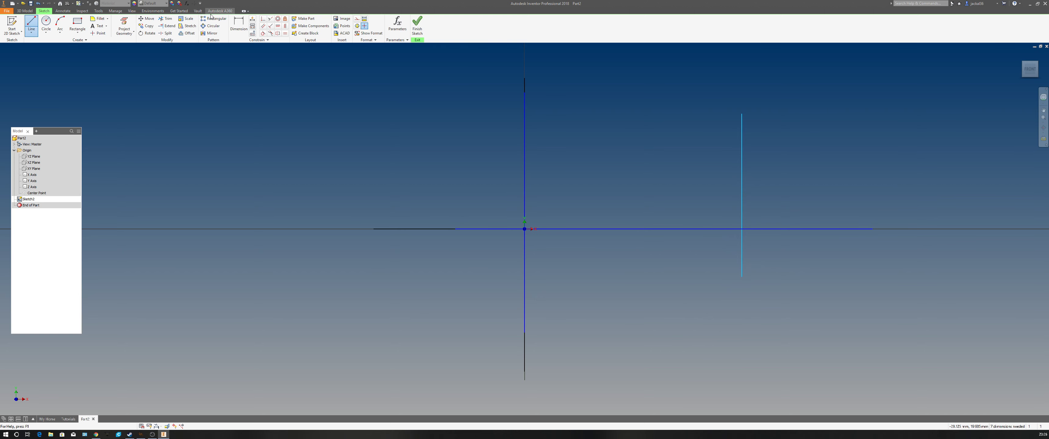
# - Dimension the distance from the projected vertical axis to the right-hand vertical line as 152.4 mm
pyautogui.click(244, 26)
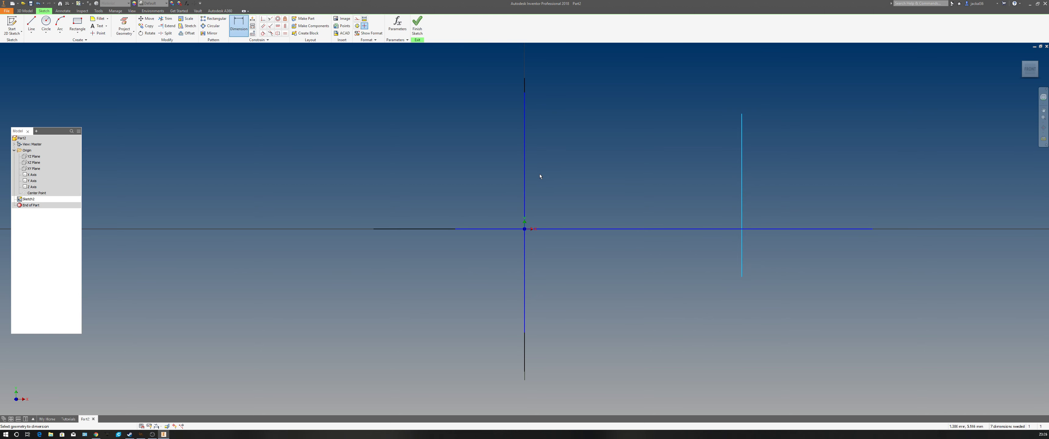
pyautogui.click(525, 190)
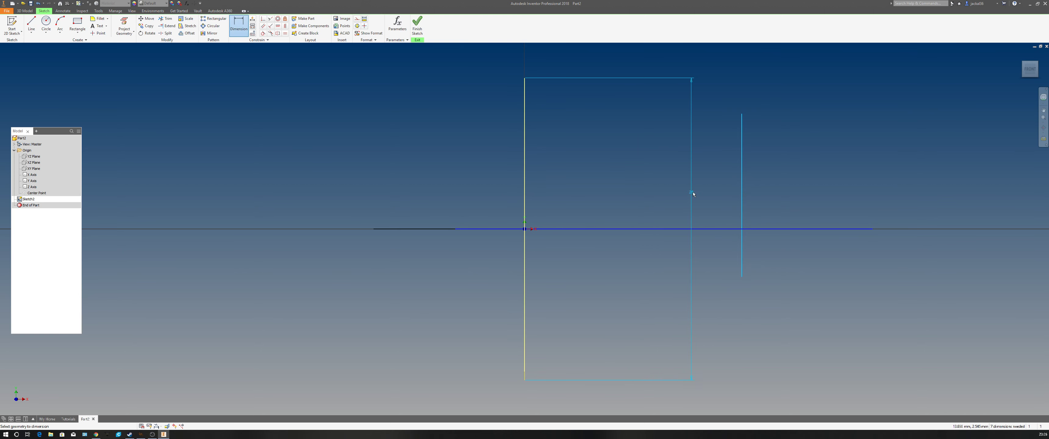
pyautogui.click(742, 192)
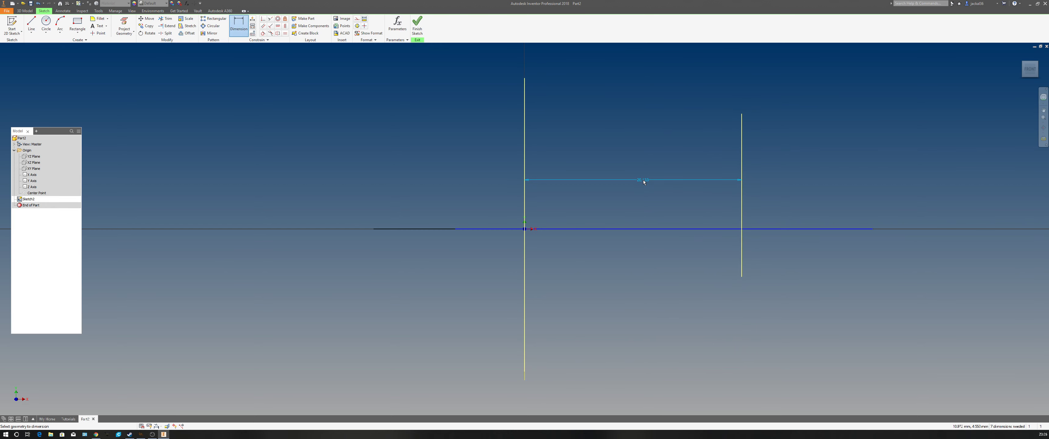
pyautogui.click(644, 180)
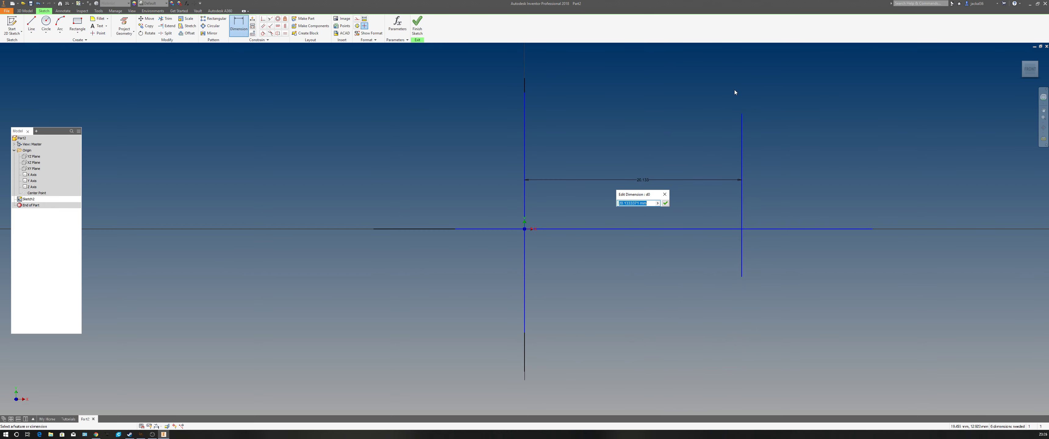
pyautogui.write('152.4')
pyautogui.press('Return')
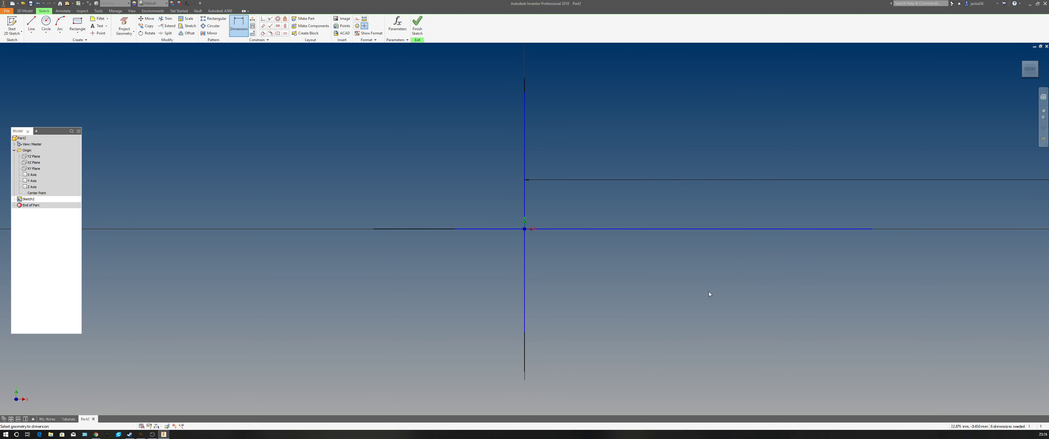
# - Extend the horizontal line to meet the right-hand vertical line
pyautogui.scroll(-5, 612, 248)
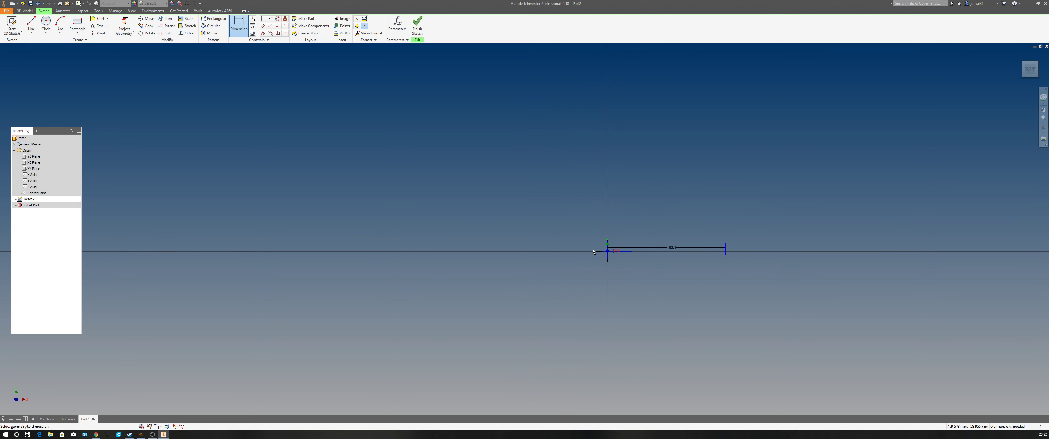
pyautogui.scroll(3, 593, 251)
pyautogui.scroll(3, 870, 257)
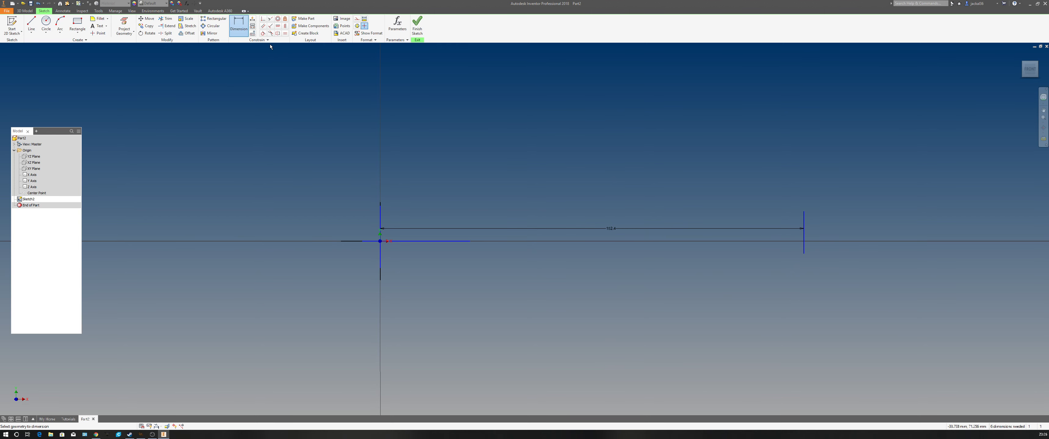
pyautogui.click(169, 26)
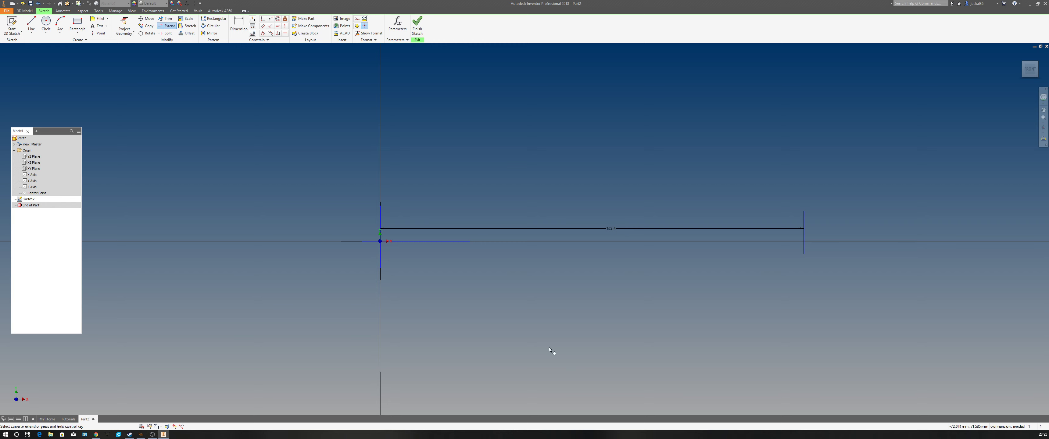
pyautogui.click(458, 242)
pyautogui.rightClick(509, 155)
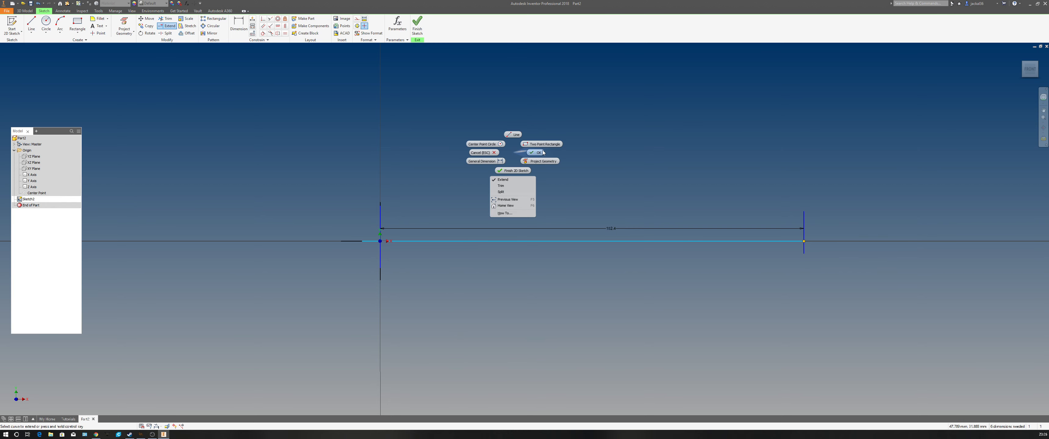
pyautogui.click(551, 147)
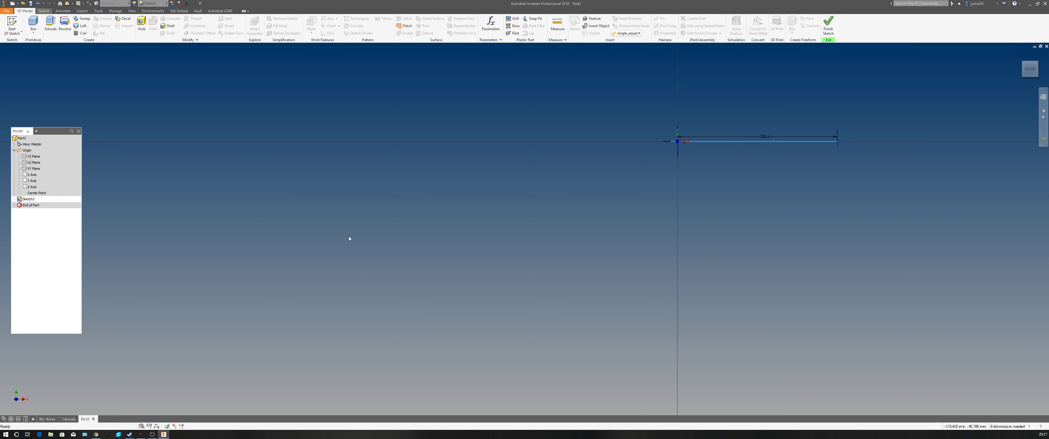
pyautogui.moveTo(505, 289)
pyautogui.keyDown('shift'); pyautogui.mouseDown(button='middle')
pyautogui.moveTo(515, 293)
pyautogui.moveTo(510, 307)
pyautogui.moveTo(559, 293)
pyautogui.mouseUp(button='middle'); pyautogui.keyUp('shift')
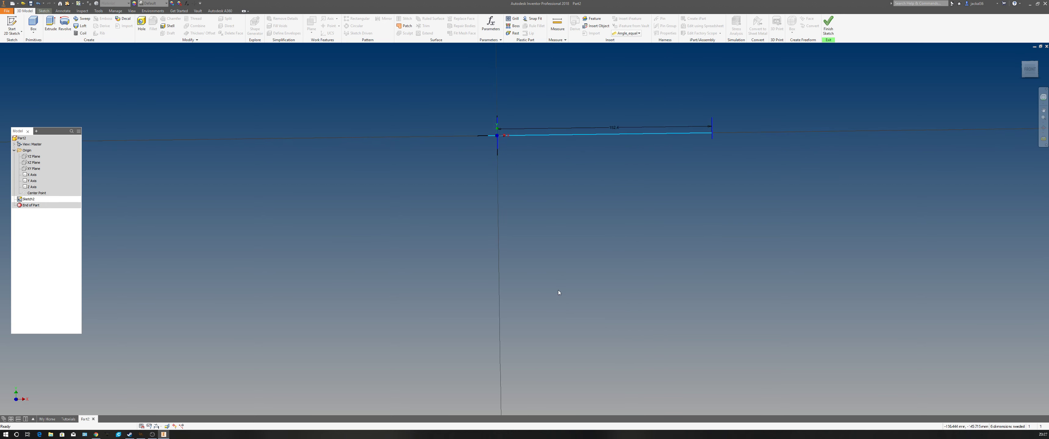
pyautogui.scroll(5, 559, 290)
pyautogui.moveTo(681, 199)
pyautogui.keyDown('shift'); pyautogui.mouseDown(button='middle')
pyautogui.moveTo(267, 168)
pyautogui.moveTo(141, 103)
pyautogui.moveTo(271, 180)
pyautogui.mouseUp(button='middle'); pyautogui.keyUp('shift')
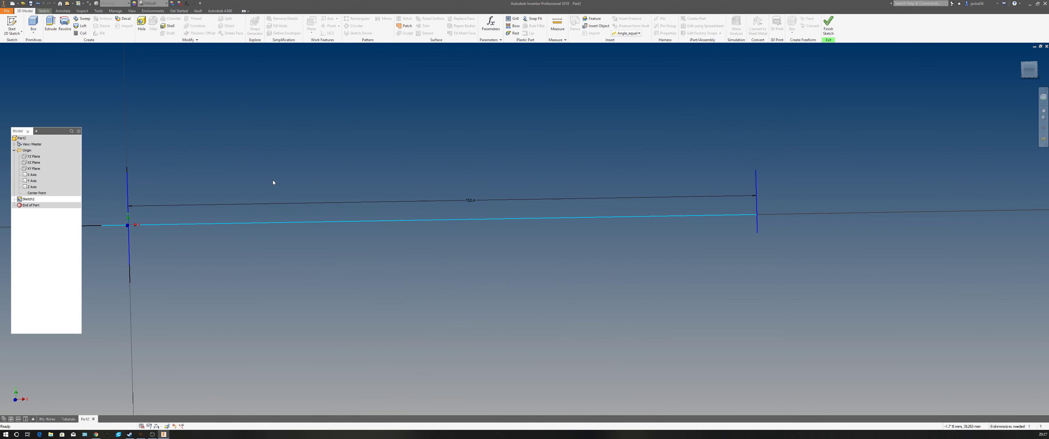
pyautogui.moveTo(273, 142)
pyautogui.keyDown('shift'); pyautogui.mouseDown(button='middle')
pyautogui.moveTo(283, 158)
pyautogui.moveTo(353, 142)
pyautogui.mouseUp(button='middle'); pyautogui.keyUp('shift')
pyautogui.rightClick(351, 135)
pyautogui.scroll(-2, 351, 135)
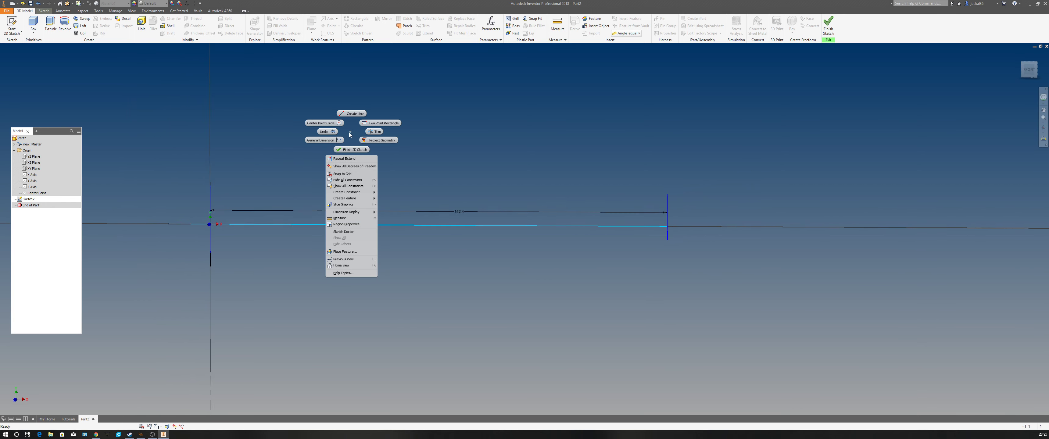
pyautogui.click(252, 147)
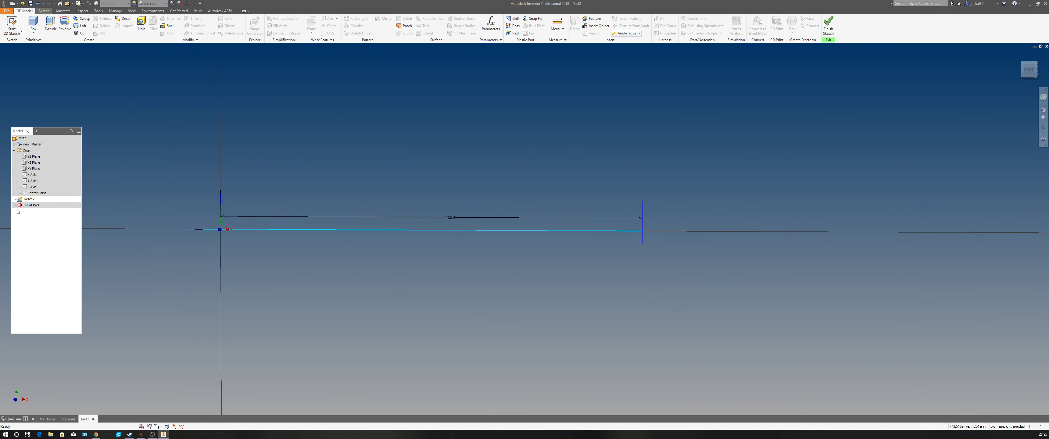
pyautogui.moveTo(292, 168)
pyautogui.keyDown('shift'); pyautogui.mouseDown(button='middle')
pyautogui.moveTo(393, 178)
pyautogui.moveTo(389, 189)
pyautogui.moveTo(286, 87)
pyautogui.mouseUp(button='middle'); pyautogui.keyUp('shift')
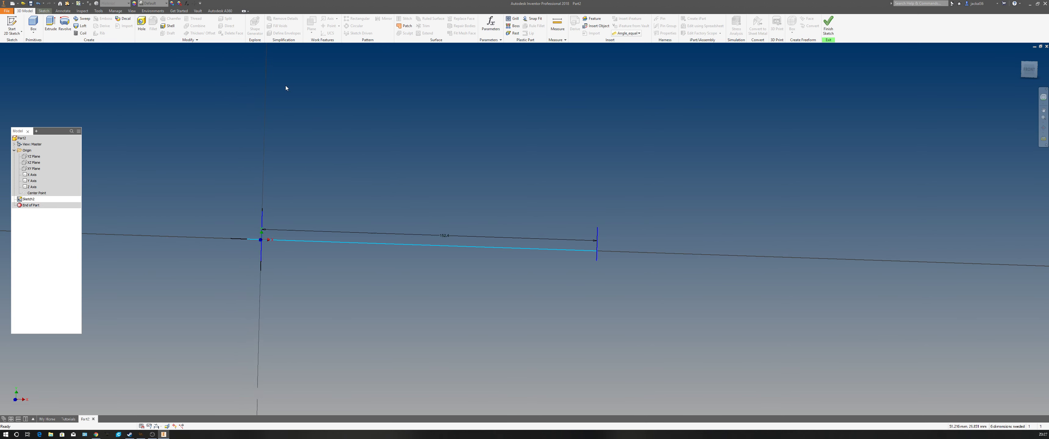
# - Sketch a line parallel to and above the base horizontal line, starting midway along it and ending past the right-hand vertical line
pyautogui.click(43, 11)
pyautogui.click(31, 23)
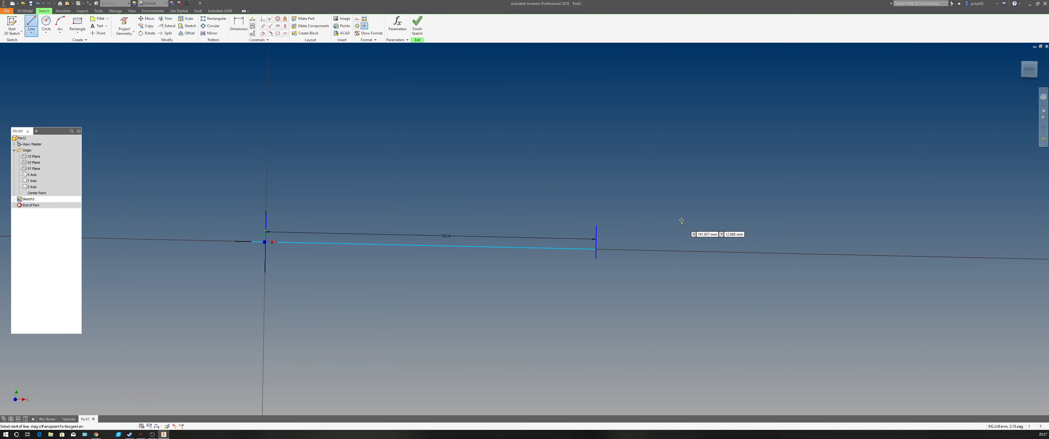
pyautogui.click(419, 204)
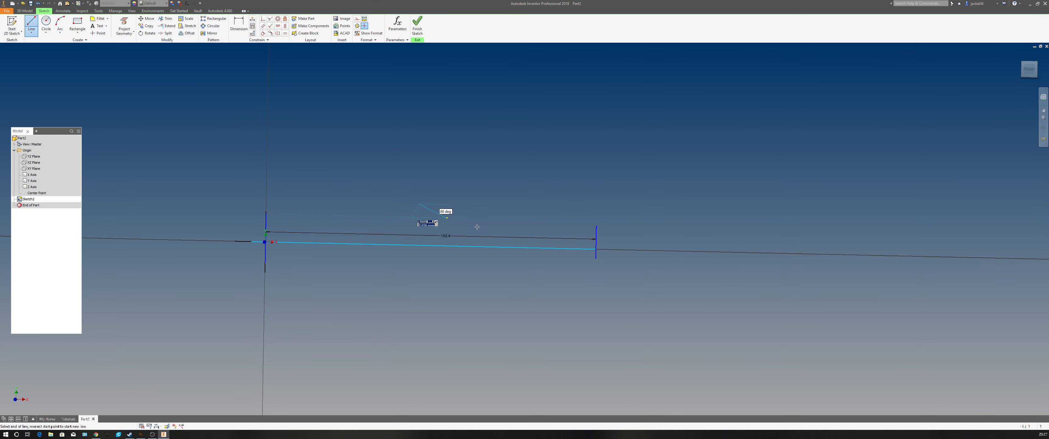
pyautogui.rightClick(656, 207)
pyautogui.click(677, 206)
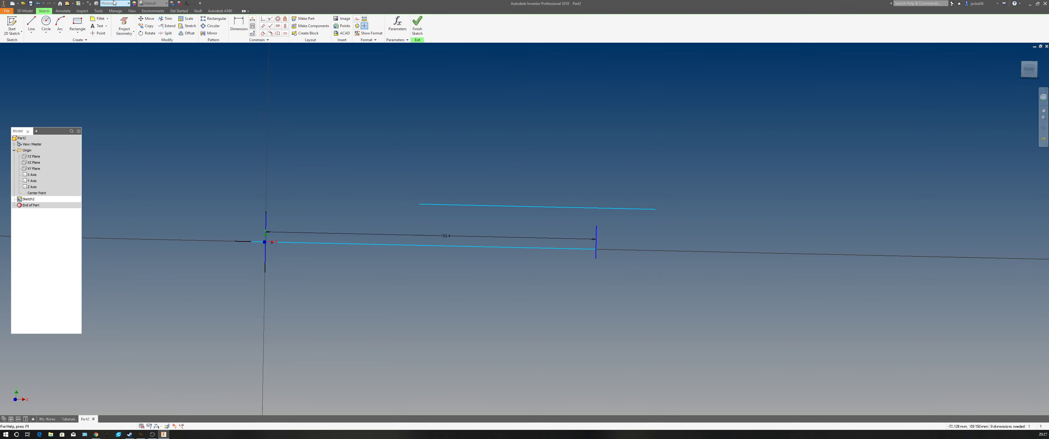
# - Dimension the distance between the base horizontal line and the new parallel line above it as 19 mm
pyautogui.click(237, 25)
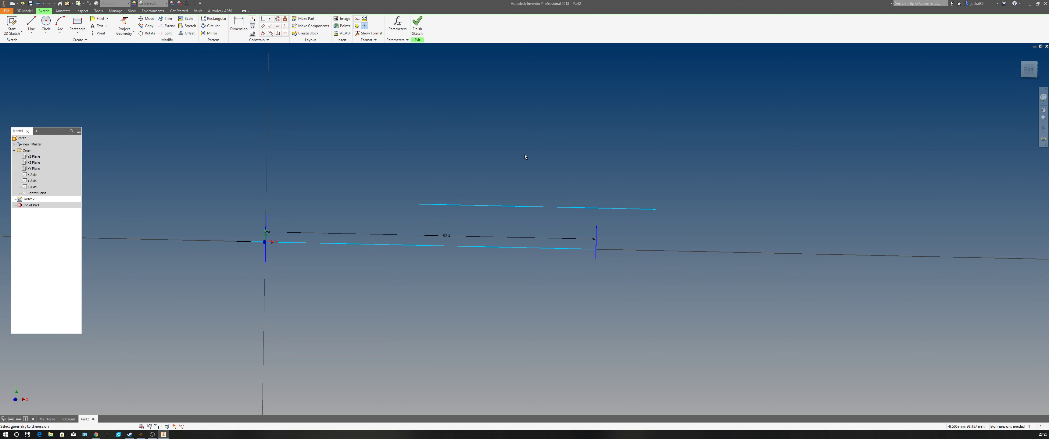
pyautogui.click(578, 211)
pyautogui.click(573, 249)
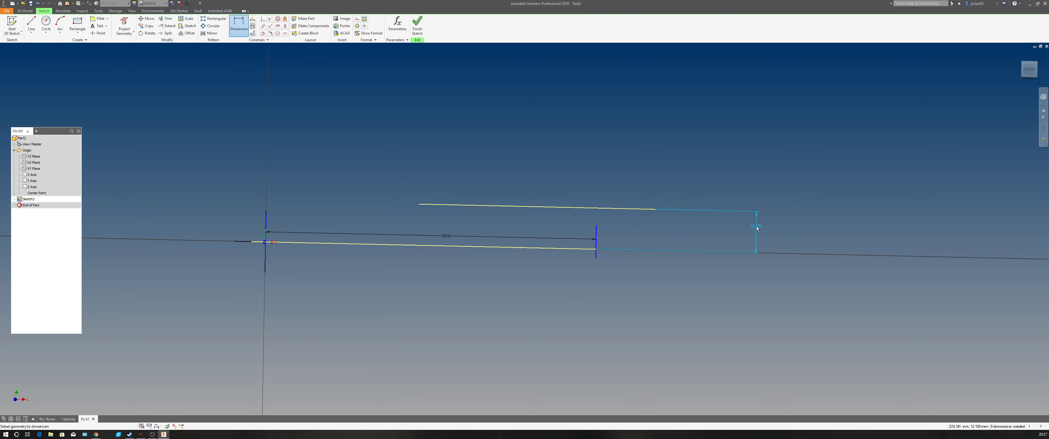
pyautogui.click(752, 243)
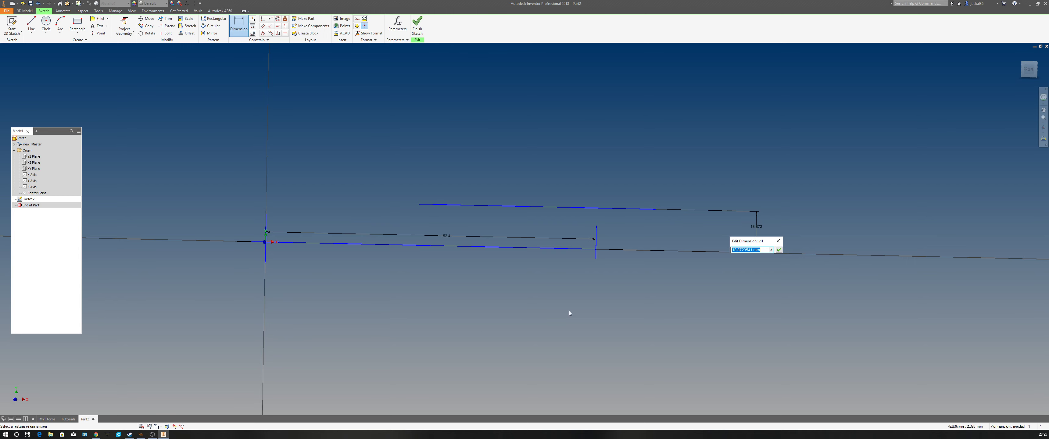
pyautogui.write('19')
pyautogui.click(779, 250)
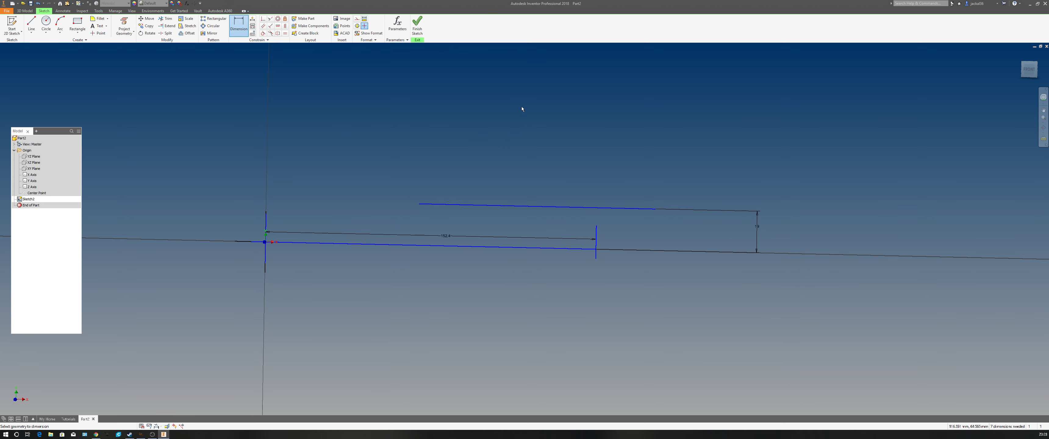
pyautogui.rightClick(491, 143)
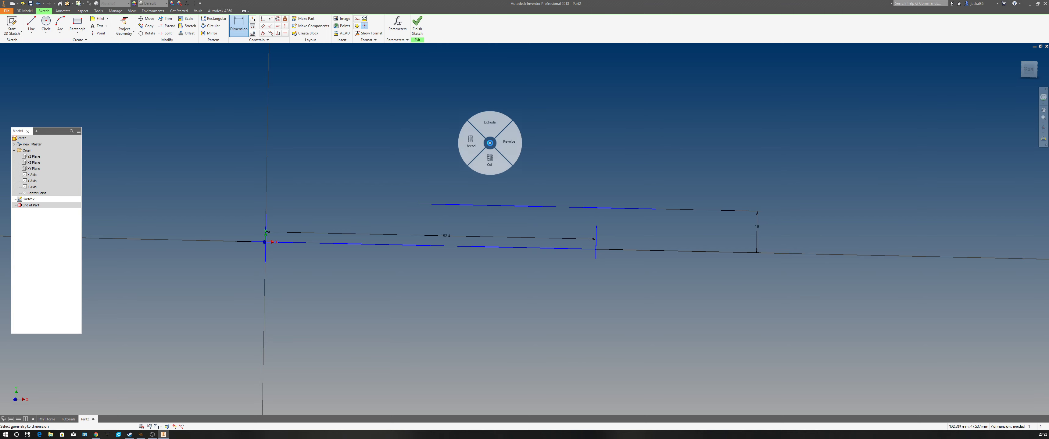
pyautogui.click(410, 141)
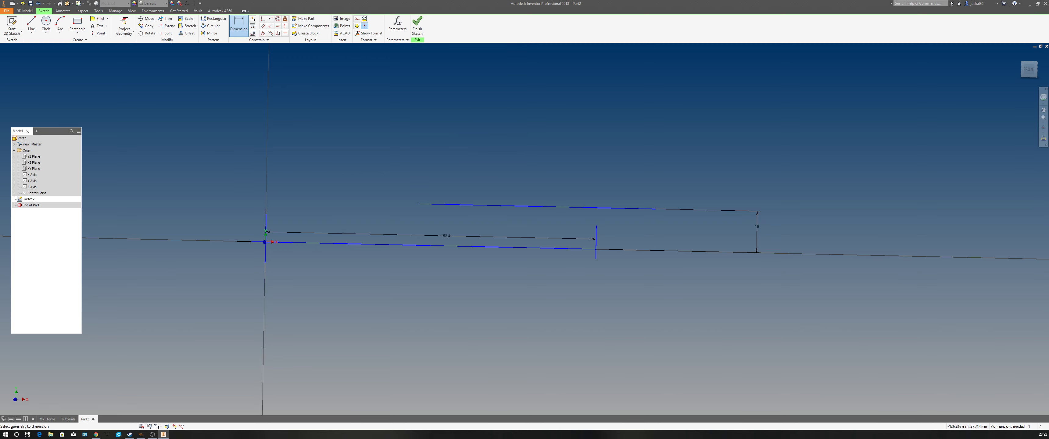
# - Move the on-screen number pad clear of the sketch and extend the right-hand vertical line up to the upper horizontal line
pyautogui.moveTo(132, 216); pyautogui.dragTo(161, 79)
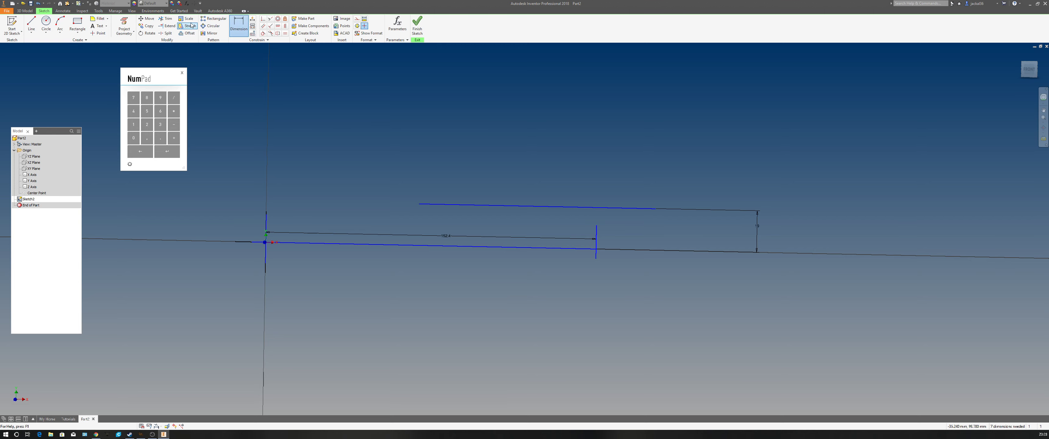
pyautogui.click(166, 26)
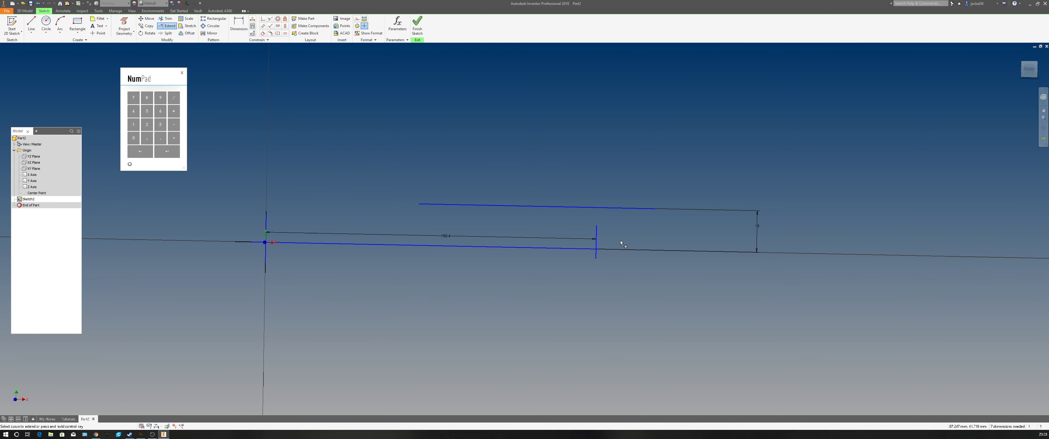
pyautogui.click(596, 231)
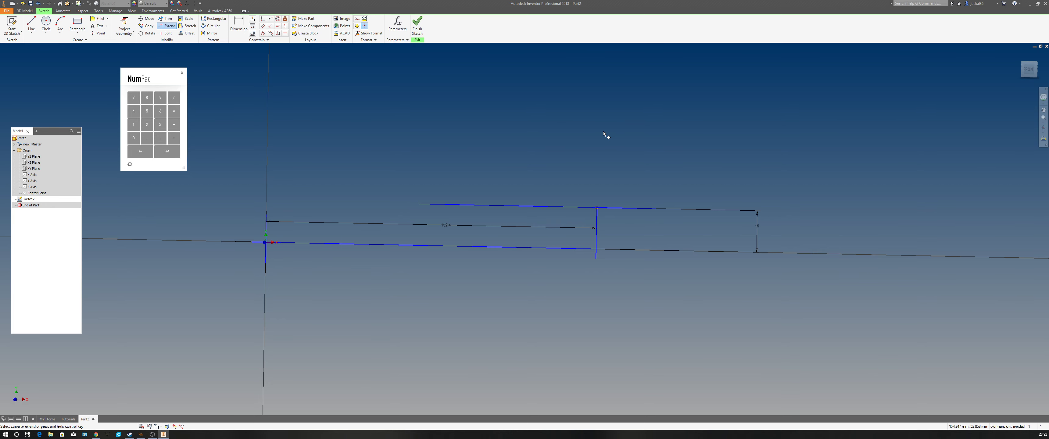
# - Sketch a long line parallel to the base line high above the sketch, from just left of the vertical axis to past the right-hand vertical line
pyautogui.click(36, 19)
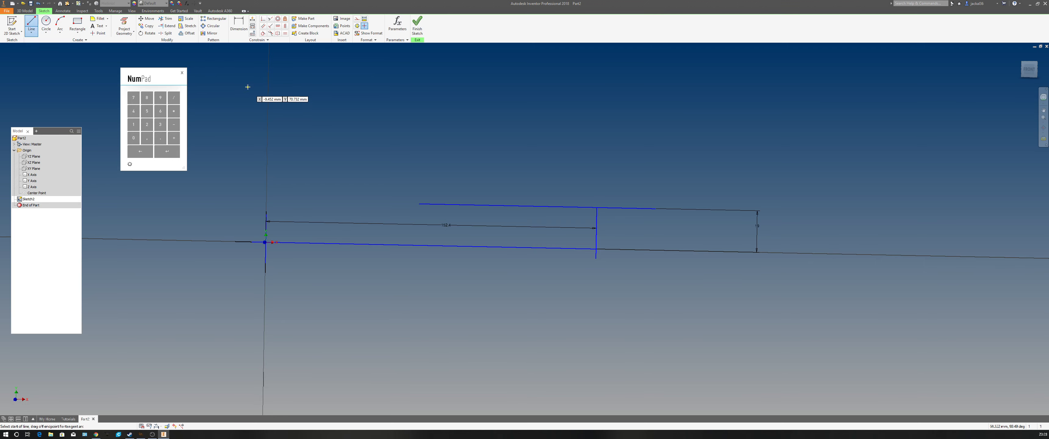
pyautogui.click(250, 73)
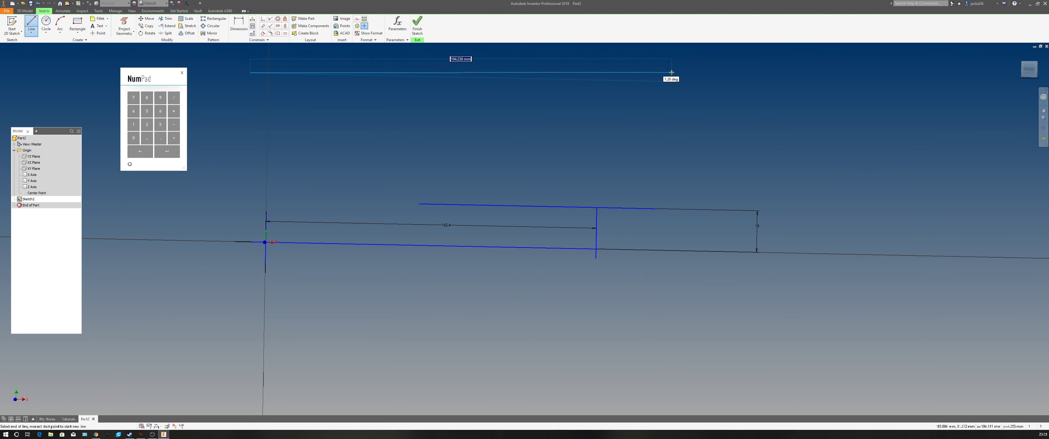
pyautogui.click(748, 84)
pyautogui.rightClick(650, 132)
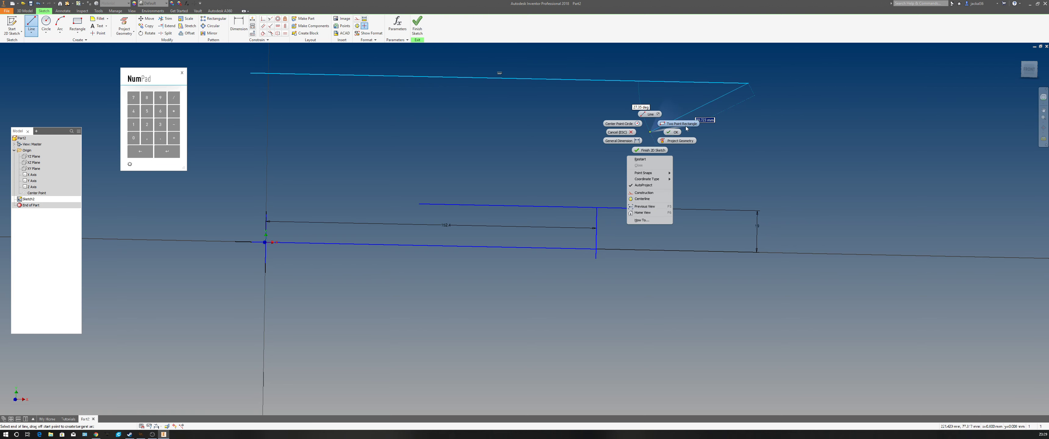
pyautogui.click(674, 130)
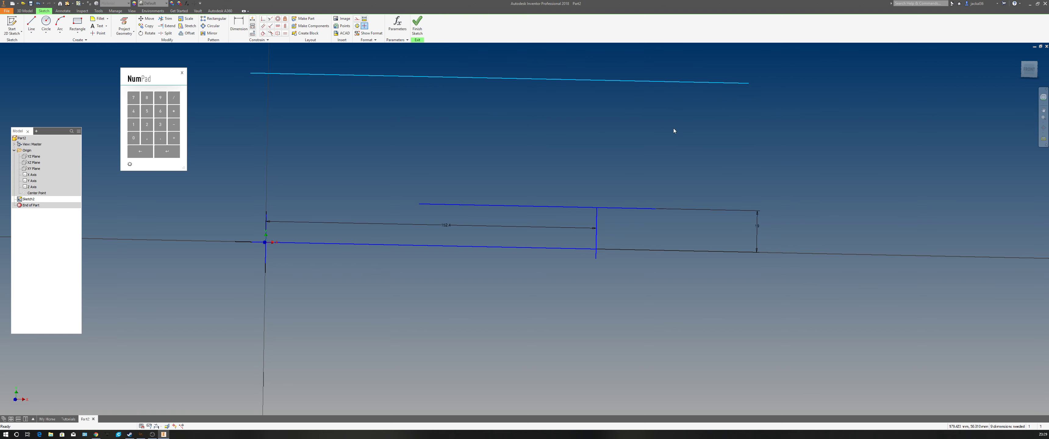
# - Dimension the distance from the base horizontal line to the long topmost line as 63.5 mm
pyautogui.keyDown('shift'); pyautogui.moveTo(720, 143); pyautogui.dragTo(703, 165, button='middle'); pyautogui.keyUp('shift')
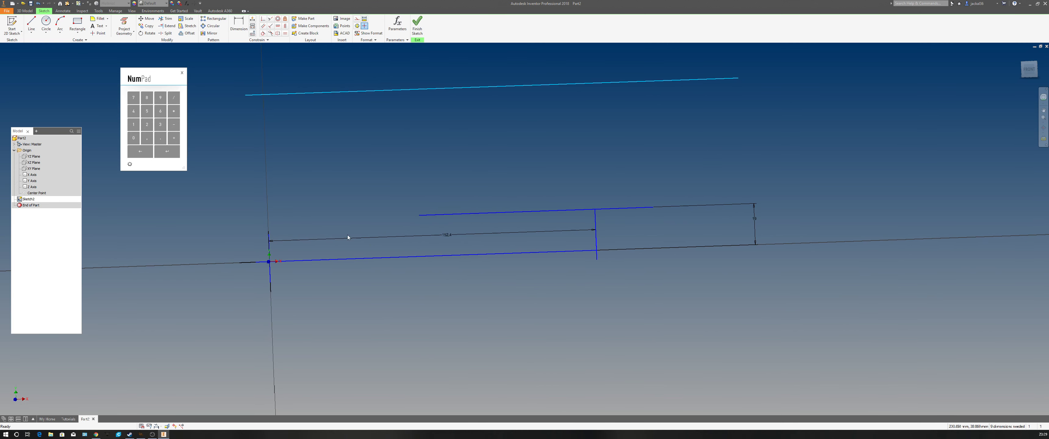
pyautogui.keyDown('shift'); pyautogui.moveTo(347, 237); pyautogui.dragTo(391, 245, button='middle'); pyautogui.keyUp('shift')
pyautogui.press('d')
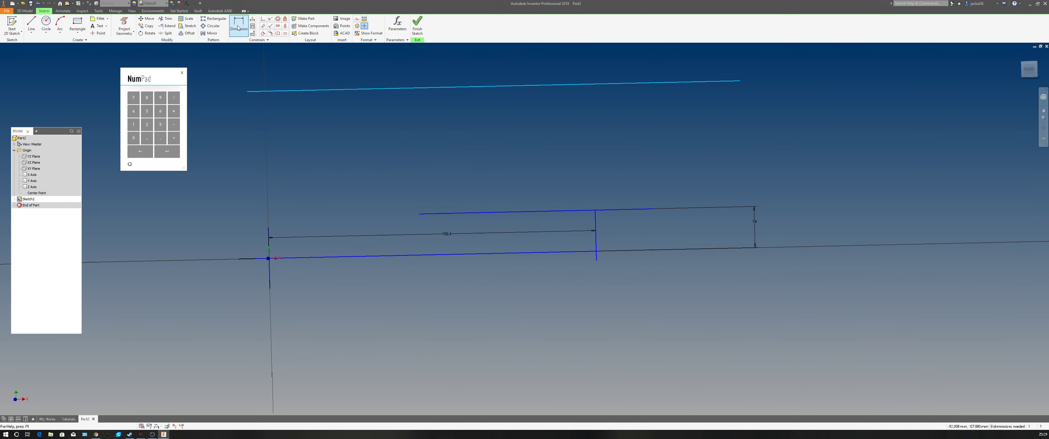
pyautogui.click(582, 250)
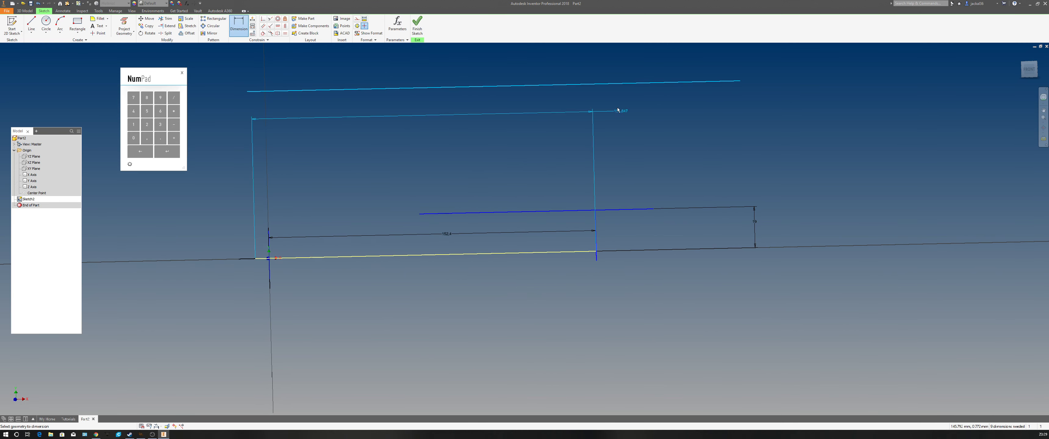
pyautogui.click(591, 87)
pyautogui.click(650, 136)
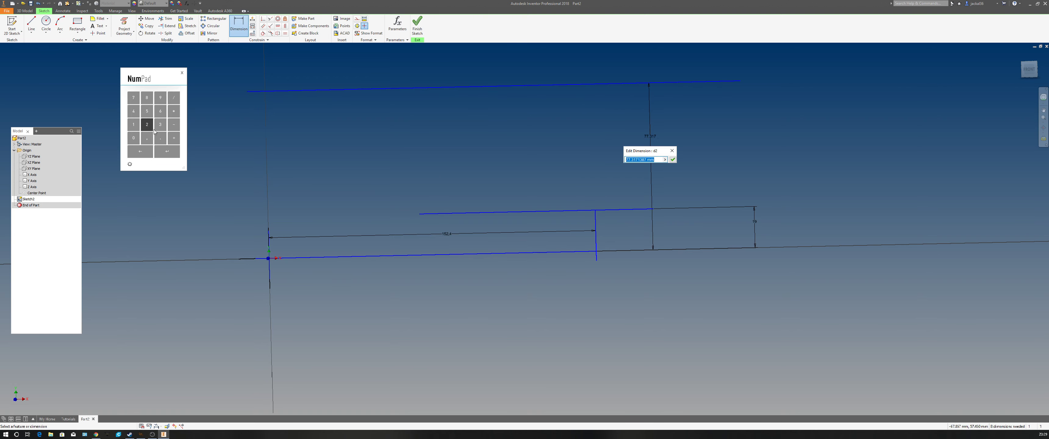
pyautogui.click(160, 110)
pyautogui.click(160, 124)
pyautogui.click(144, 116)
pyautogui.click(165, 151)
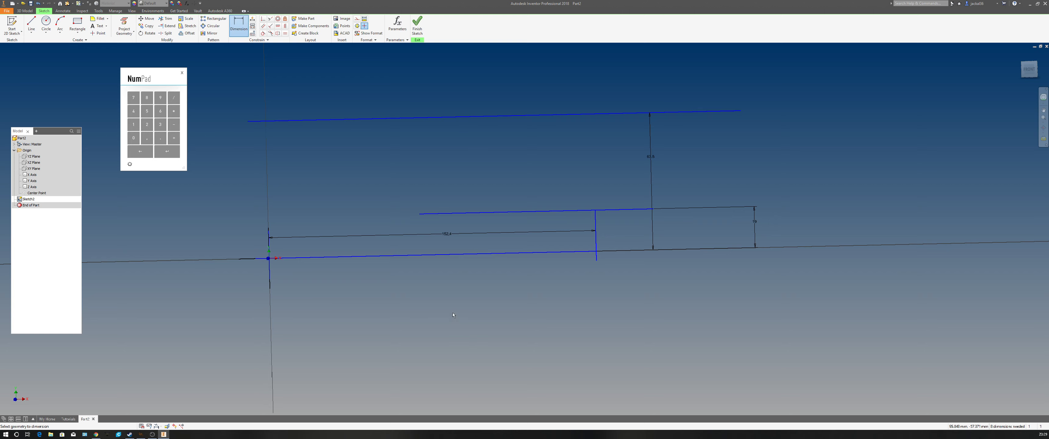
# - Set the distance from the projected vertical axis to the right-hand vertical line to 76.2 mm
pyautogui.click(447, 234)
pyautogui.moveTo(442, 258); pyautogui.dragTo(210, 87)
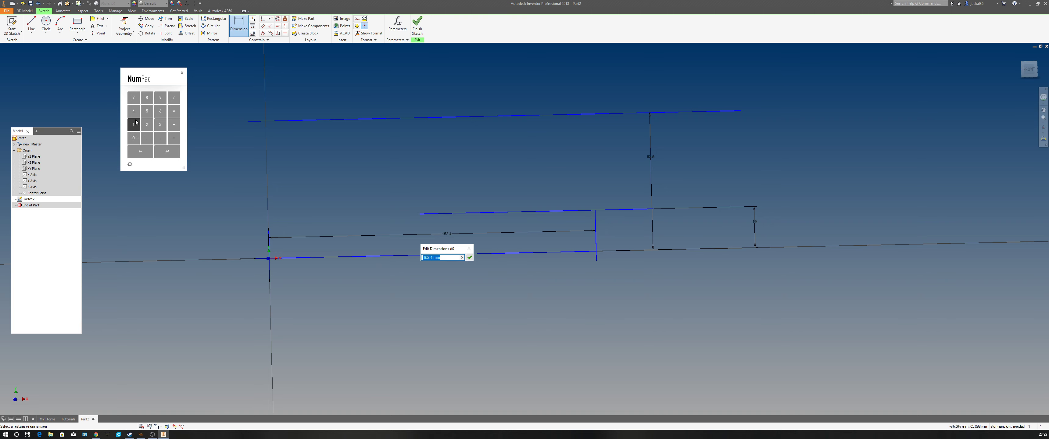
pyautogui.click(137, 102)
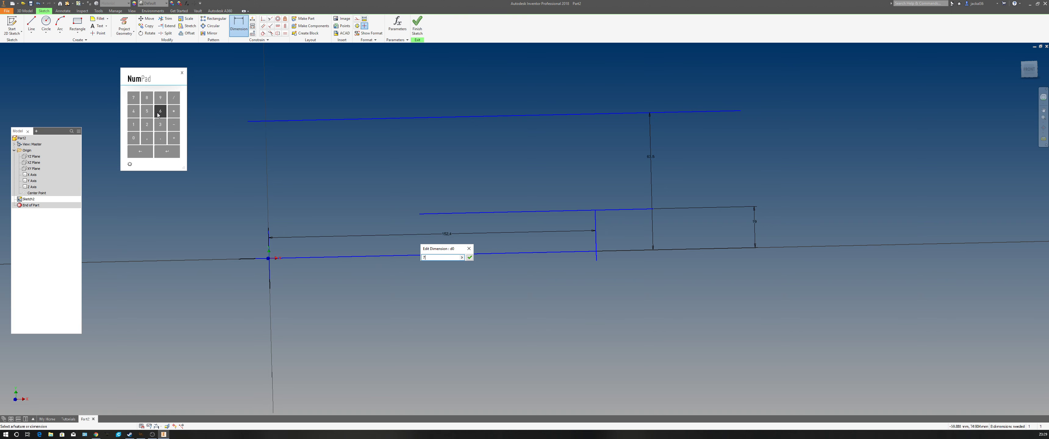
pyautogui.click(160, 111)
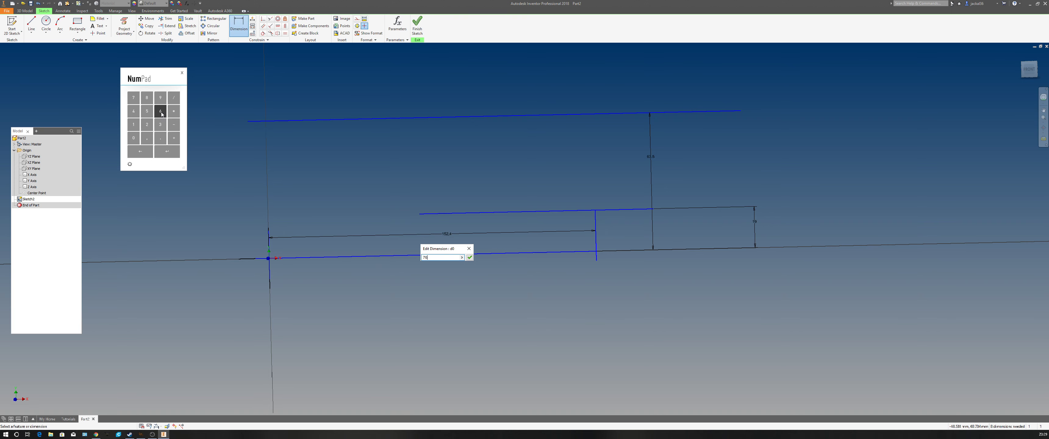
pyautogui.click(147, 125)
pyautogui.click(167, 151)
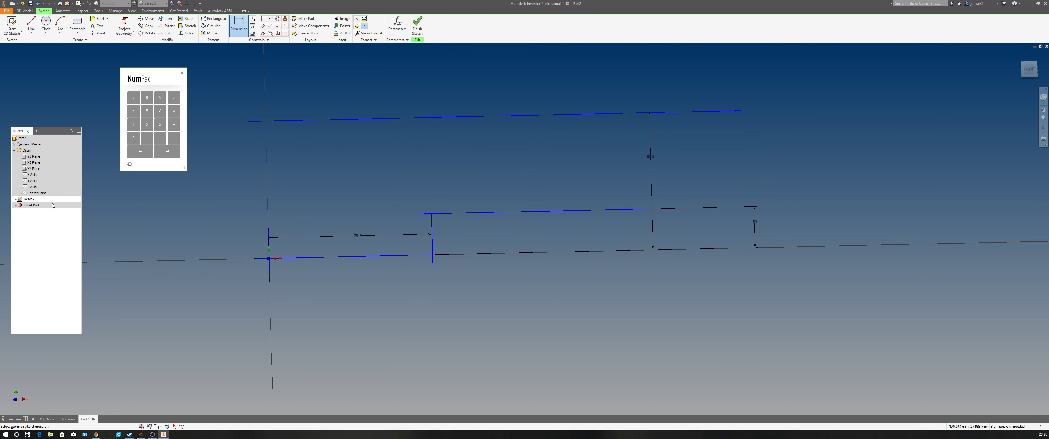
# - Sketch a vertical line between the origin and the right-hand vertical line, from above the topmost line to just below the base line
pyautogui.click(31, 23)
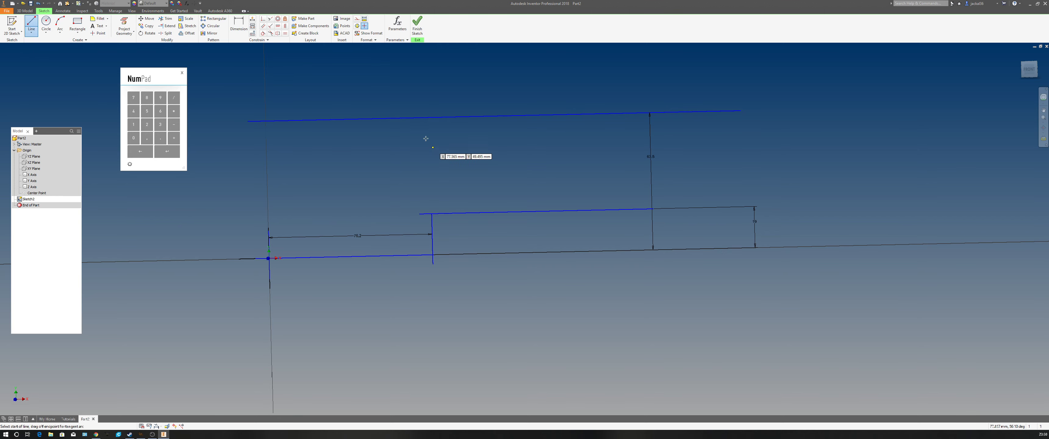
pyautogui.click(340, 84)
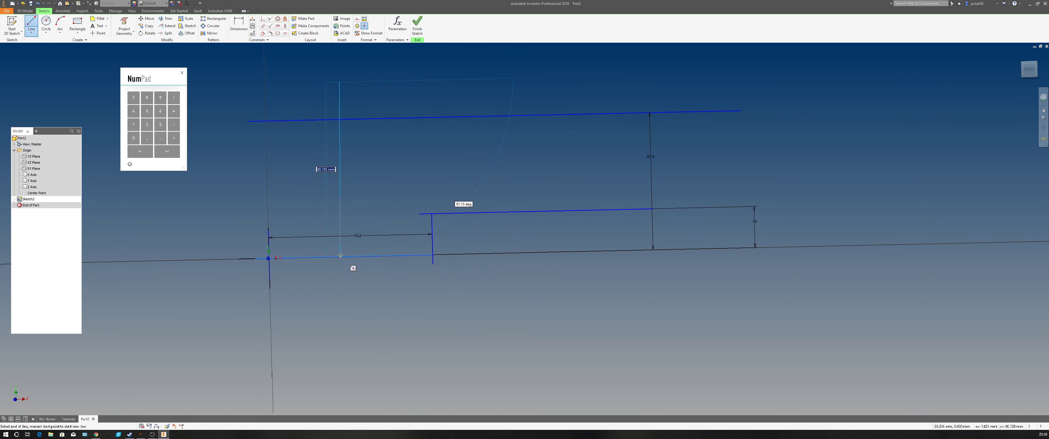
pyautogui.click(344, 272)
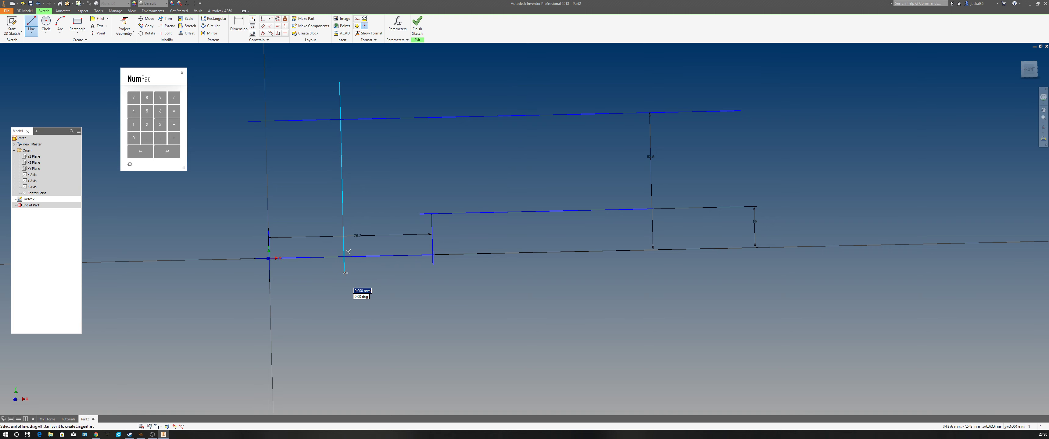
pyautogui.rightClick(353, 273)
pyautogui.click(377, 276)
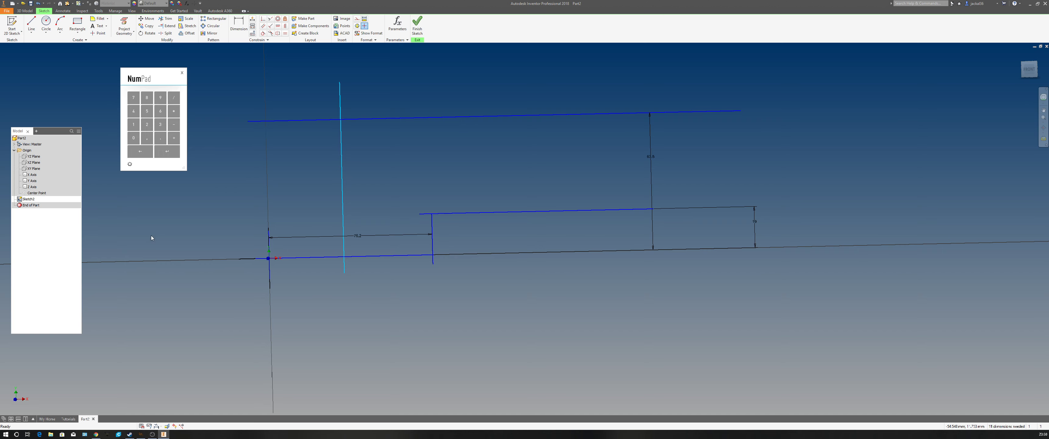
# - Dimension the new vertical line 30.2 mm from the projected vertical axis and extend the lower horizontal line to meet it
pyautogui.click(240, 17)
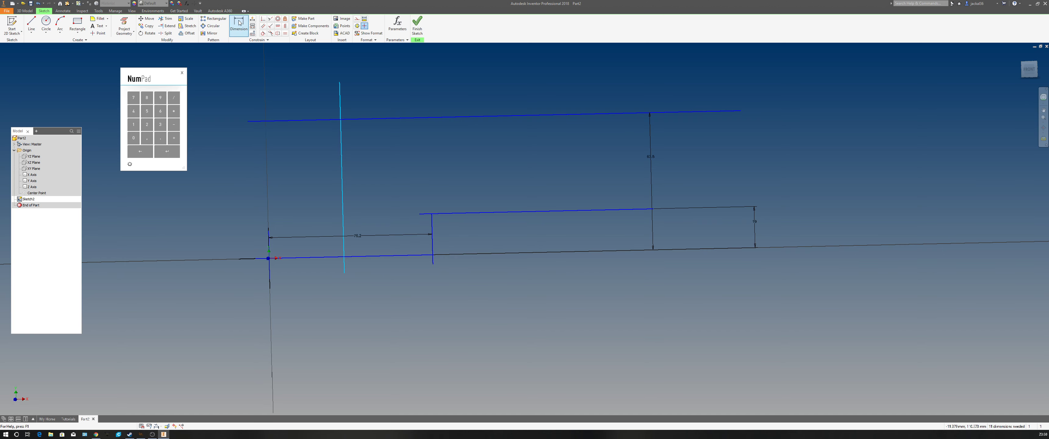
pyautogui.click(269, 234)
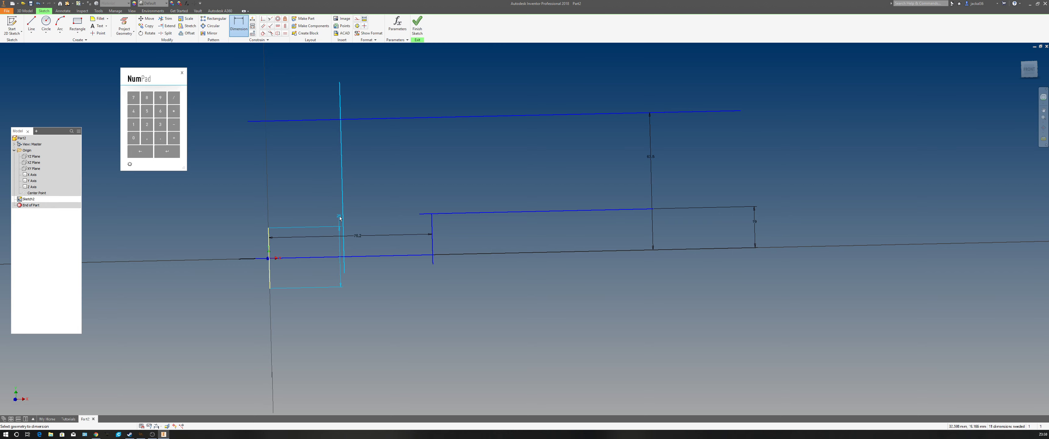
pyautogui.click(345, 222)
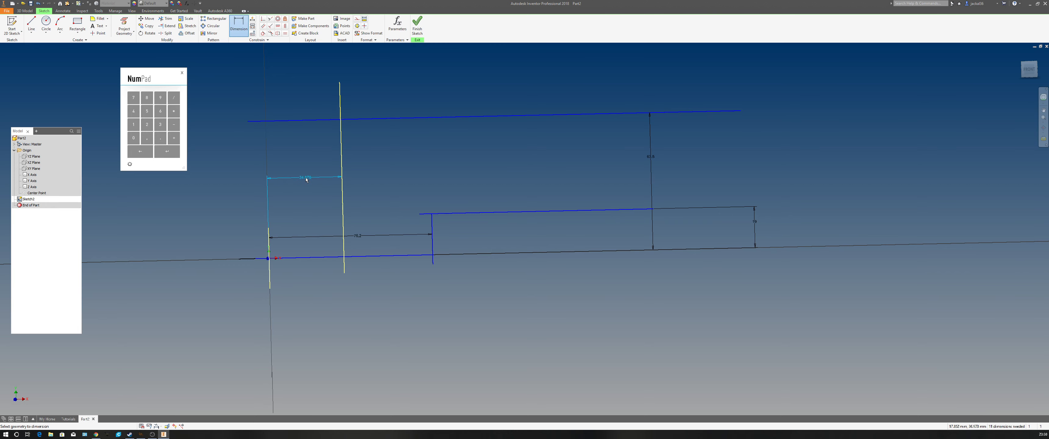
pyautogui.click(306, 178)
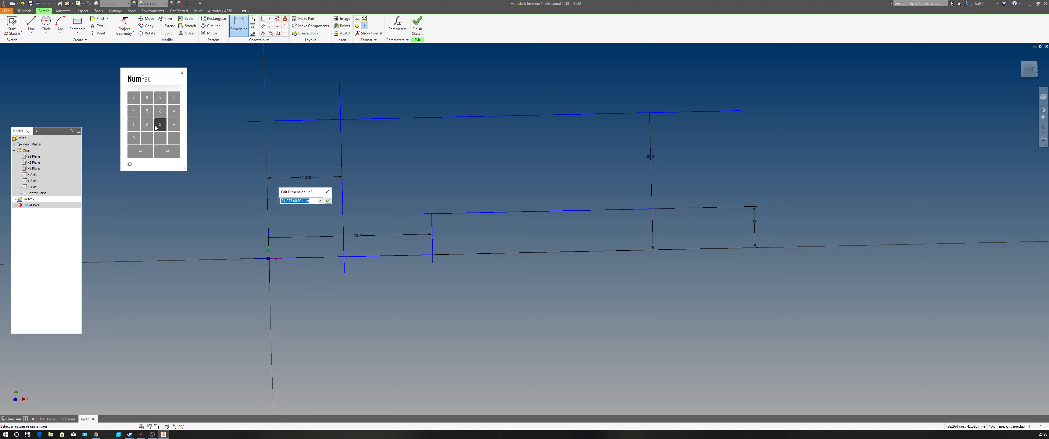
pyautogui.click(165, 127)
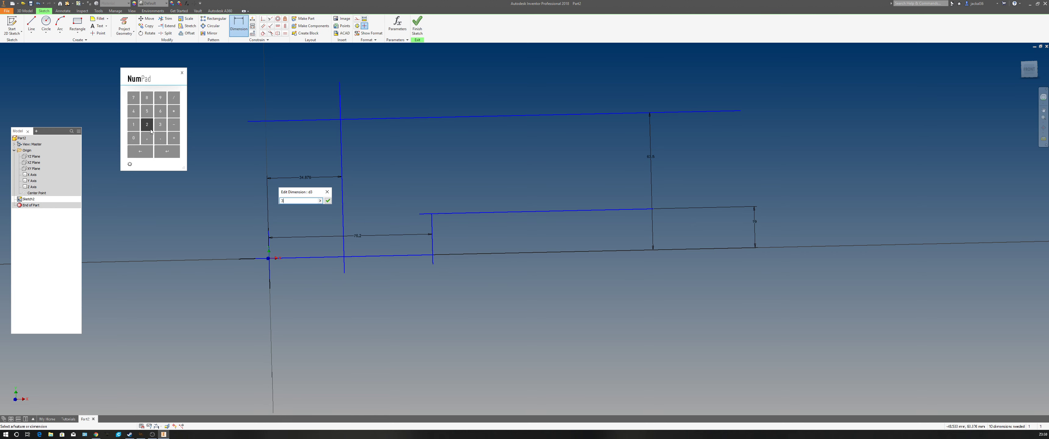
pyautogui.click(133, 139)
pyautogui.click(167, 152)
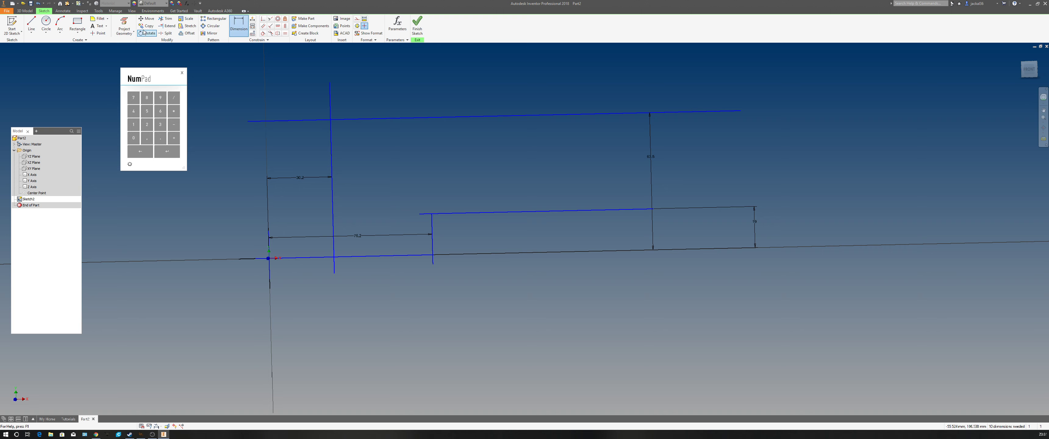
pyautogui.click(167, 26)
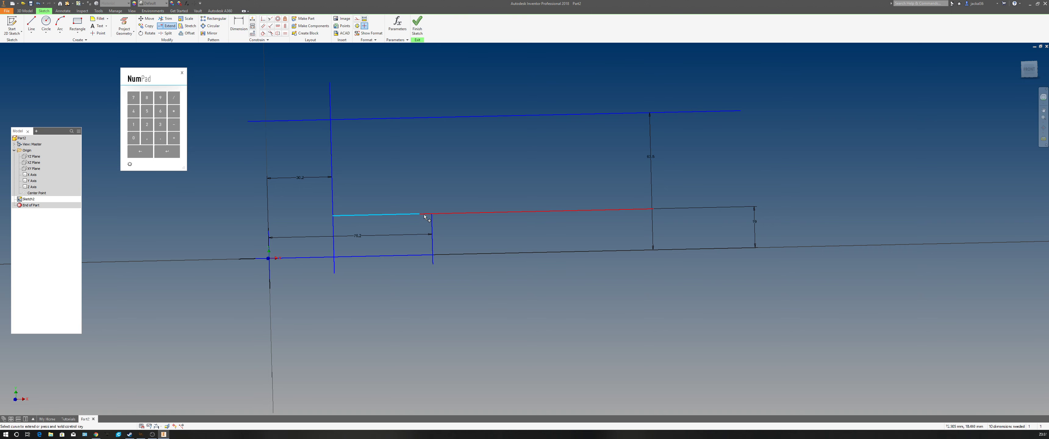
pyautogui.click(425, 215)
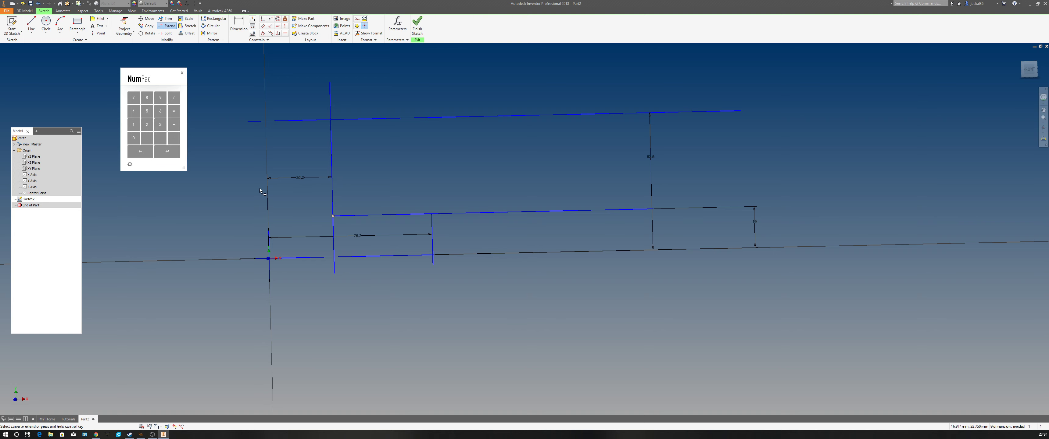
# - Sketch a second vertical line between the 30.2 mm line and the right-hand vertical line, from above the topmost line to below the base line
pyautogui.click(30, 24)
pyautogui.click(381, 84)
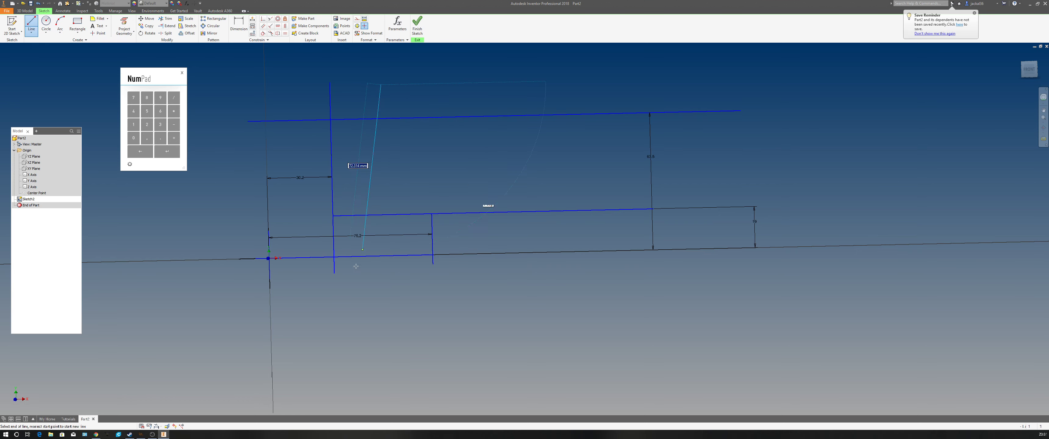
pyautogui.click(386, 274)
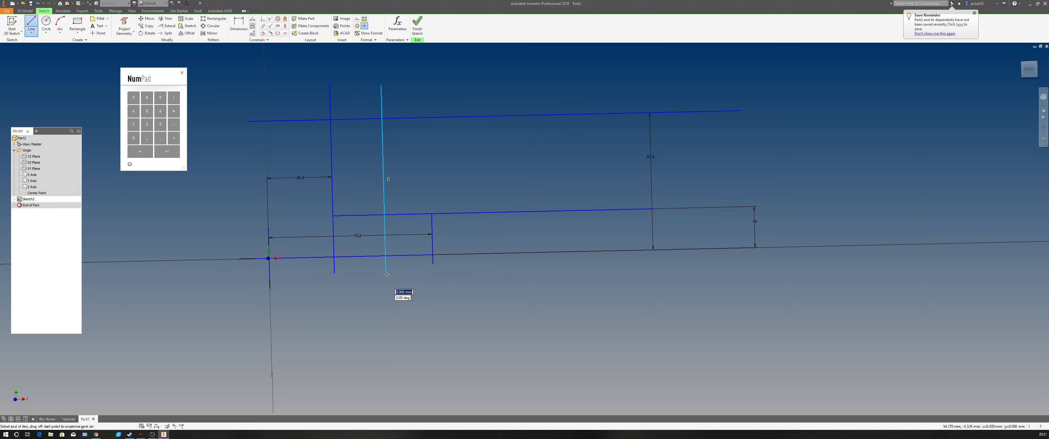
pyautogui.rightClick(386, 274)
pyautogui.press('Escape')
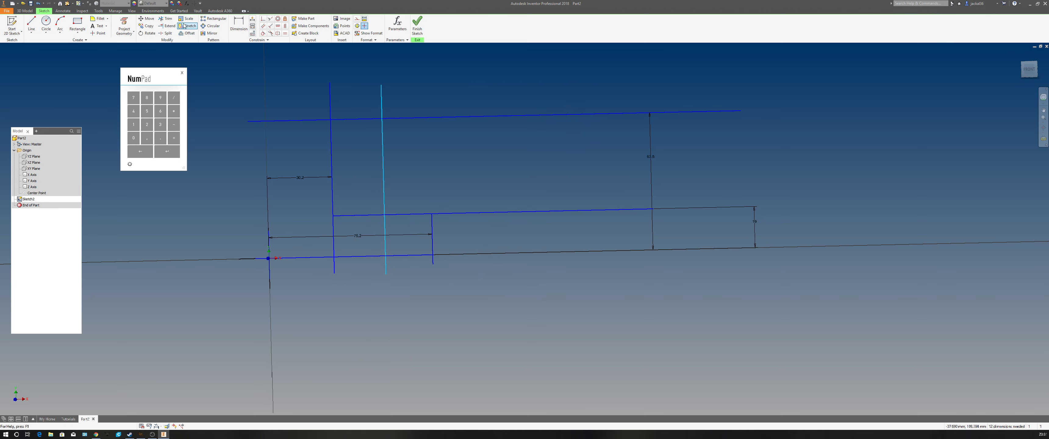
# - Dimension the distance from the projected vertical axis to the second vertical line as 38.5 mm
pyautogui.click(239, 24)
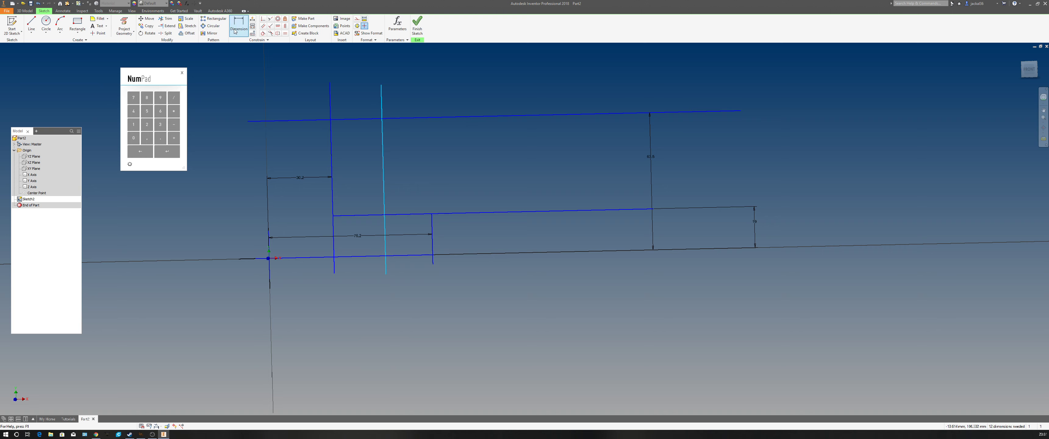
pyautogui.click(268, 231)
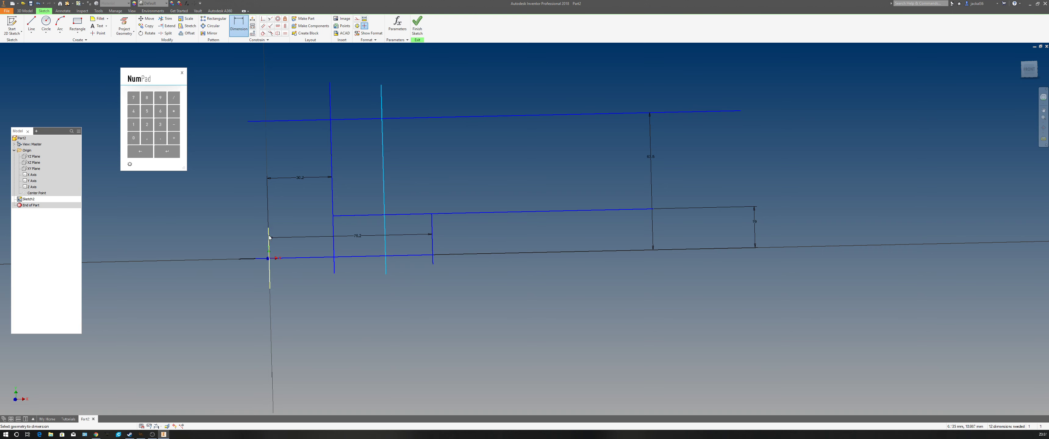
pyautogui.click(381, 184)
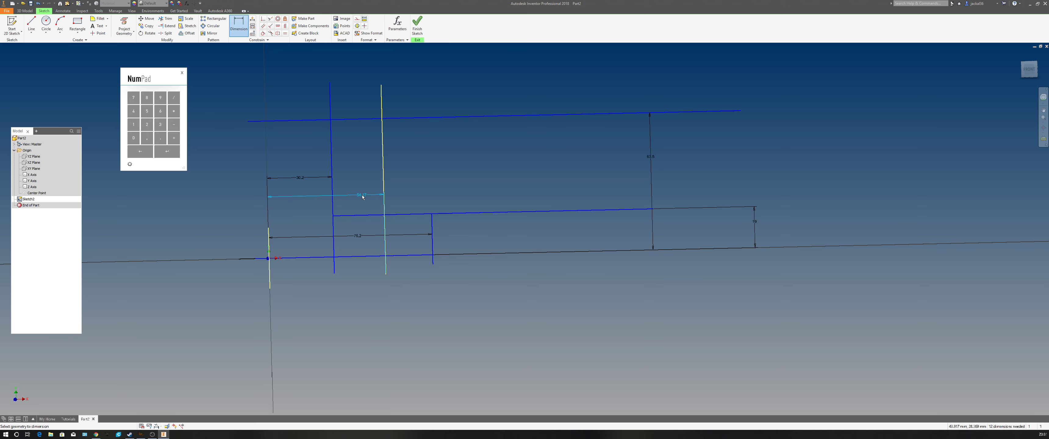
pyautogui.click(361, 195)
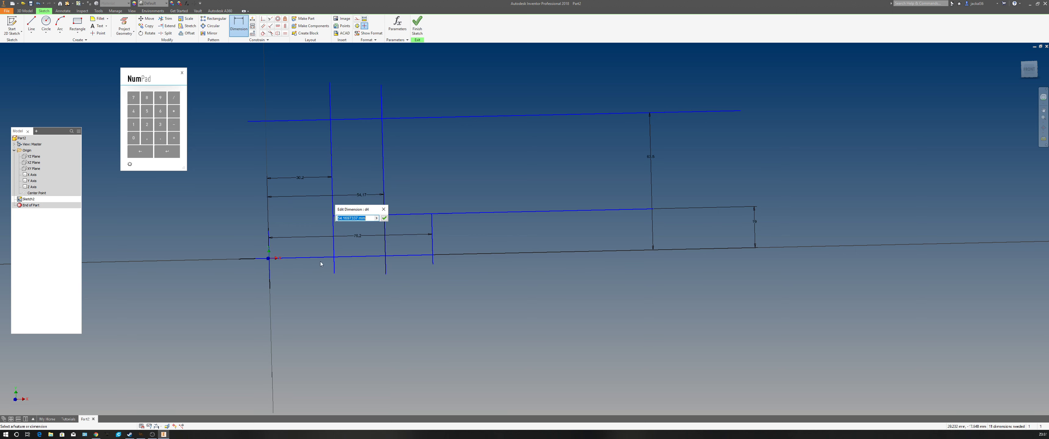
pyautogui.click(160, 125)
pyautogui.click(147, 98)
pyautogui.click(160, 138)
pyautogui.click(147, 112)
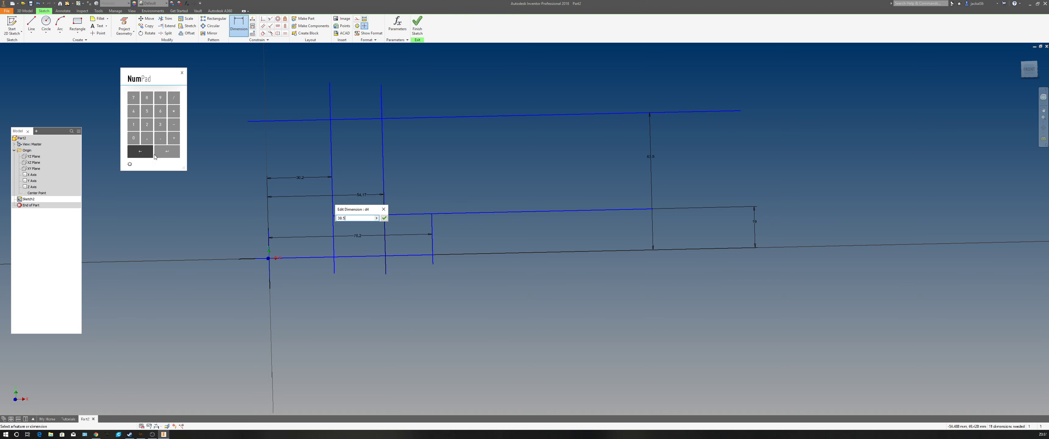
pyautogui.click(166, 151)
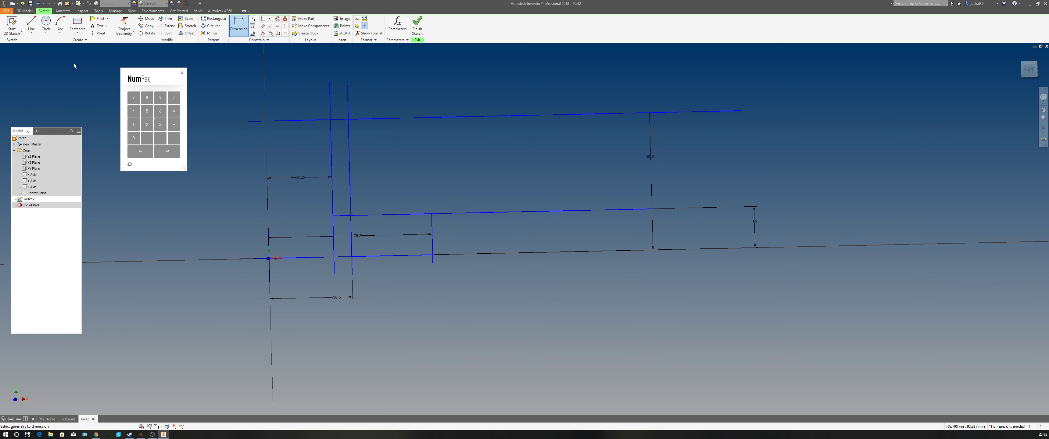
# - Draw a slanted line from the 30.2 mm vertical's intersection with the topmost line to the 38.5 mm vertical's intersection with the lower horizontal line
pyautogui.click(30, 24)
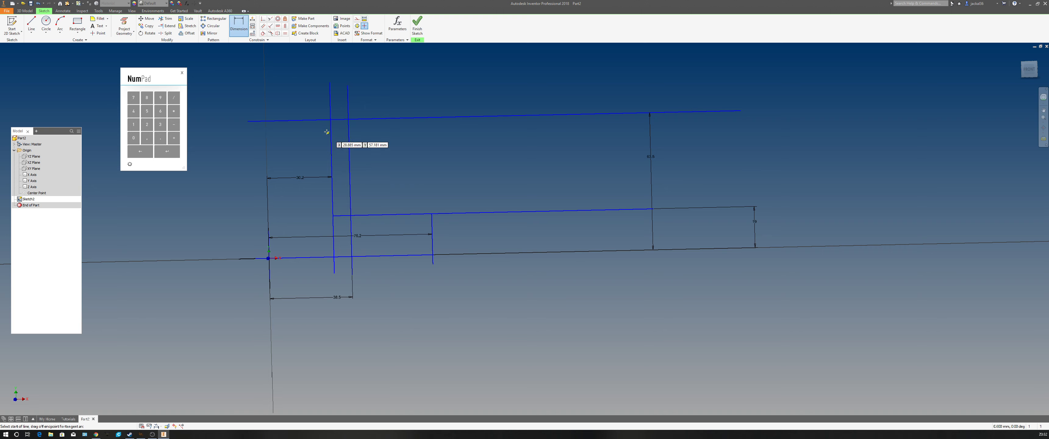
pyautogui.click(330, 119)
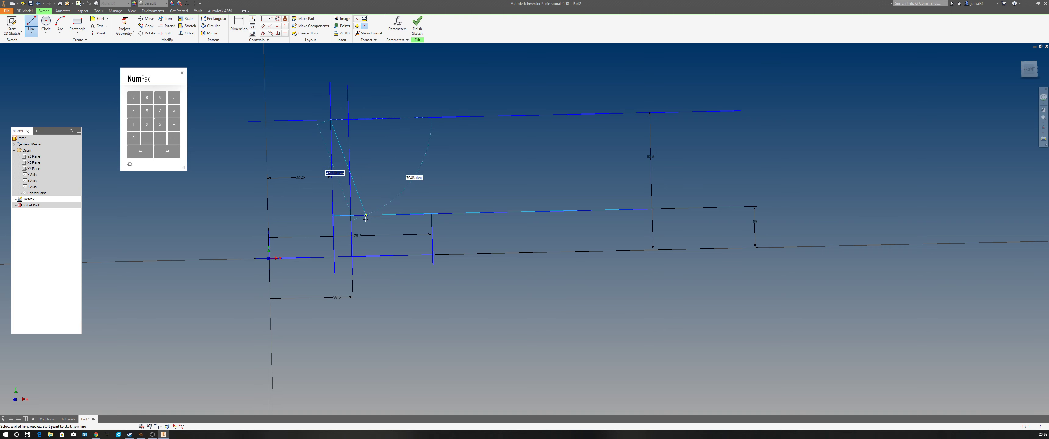
pyautogui.click(350, 216)
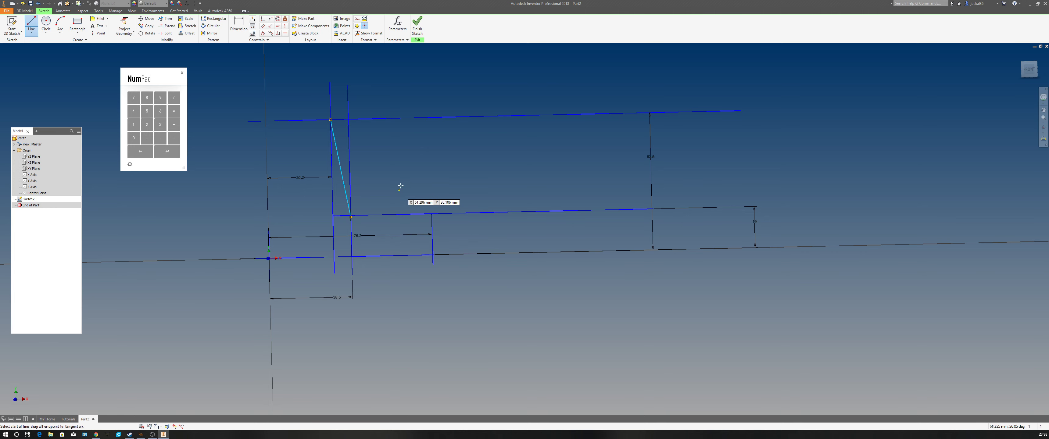
pyautogui.rightClick(416, 71)
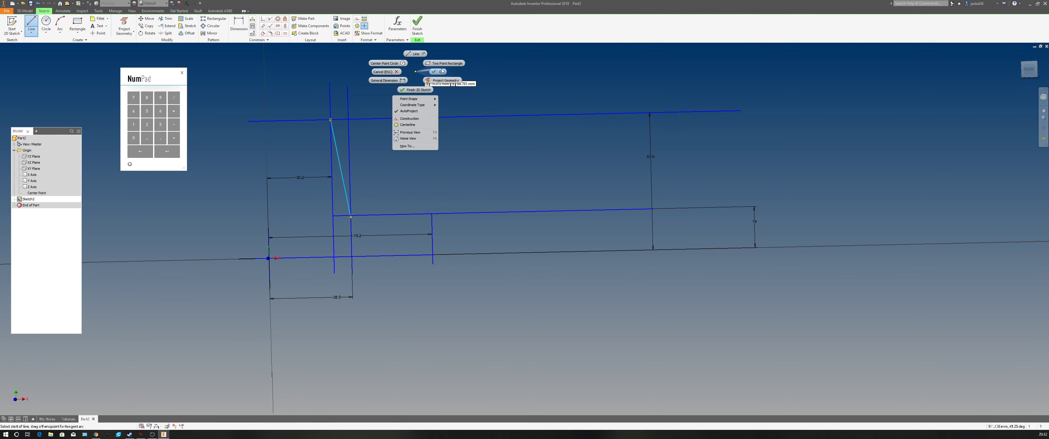
pyautogui.press('Escape')
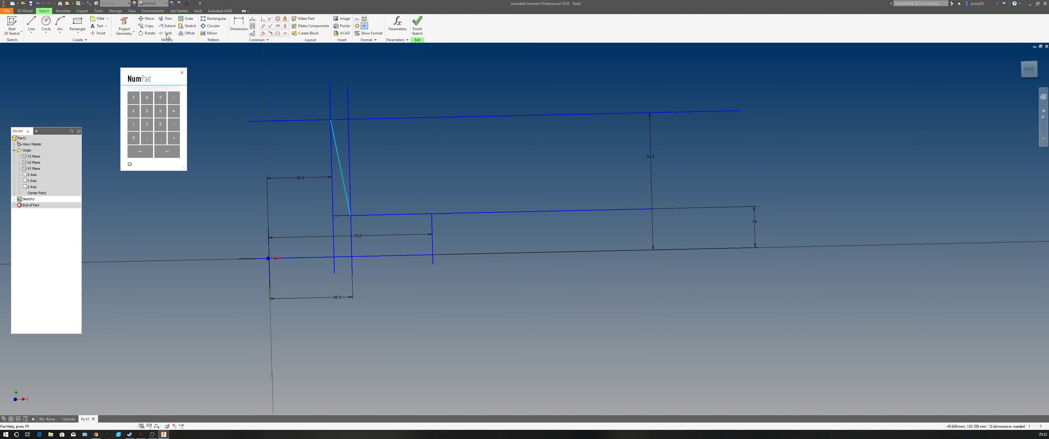
# - Trim the right-hand vertical below the base line, the lower horizontal beyond that vertical, and the topmost line beyond the 38.5 mm vertical
pyautogui.click(164, 18)
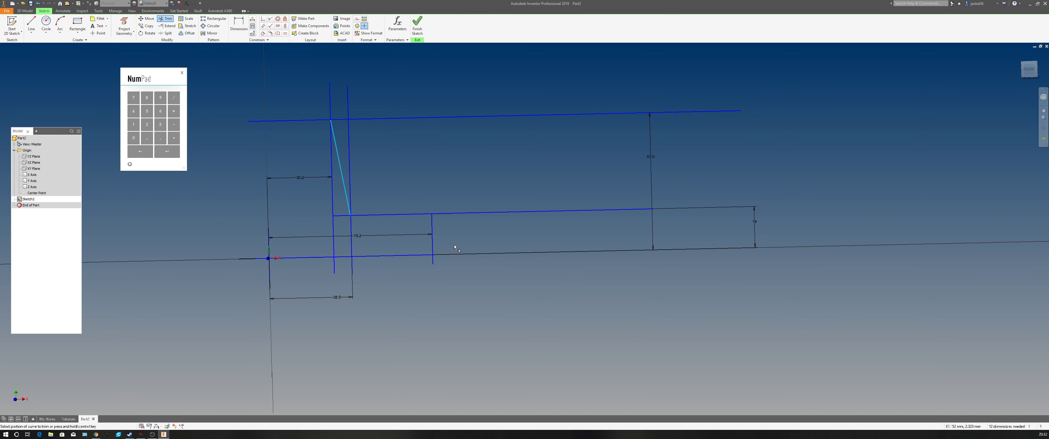
pyautogui.click(434, 259)
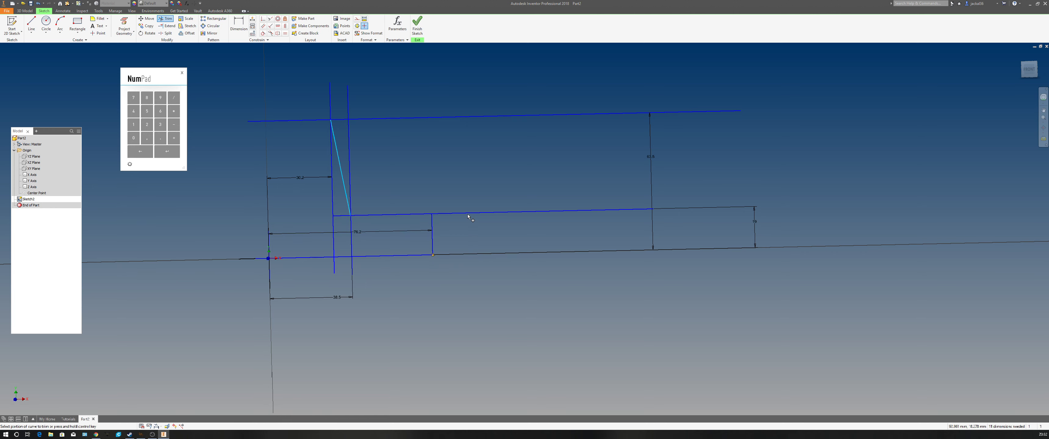
pyautogui.click(467, 215)
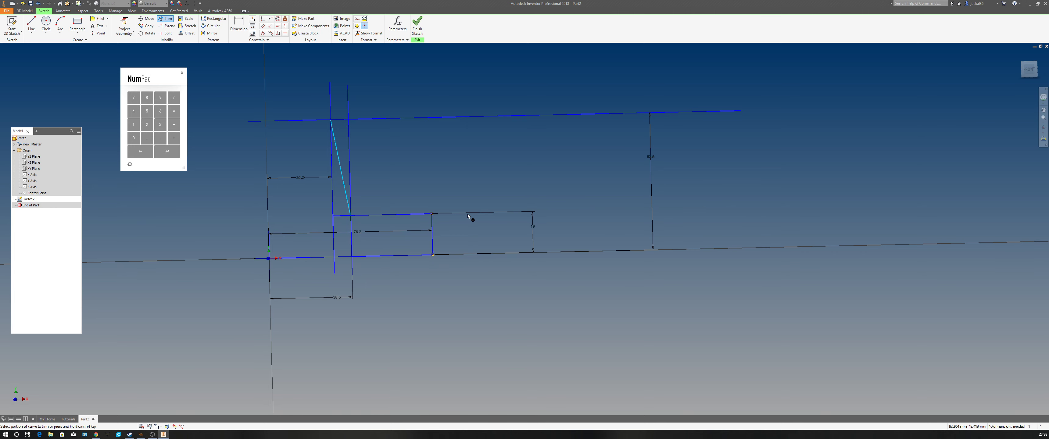
pyautogui.click(419, 117)
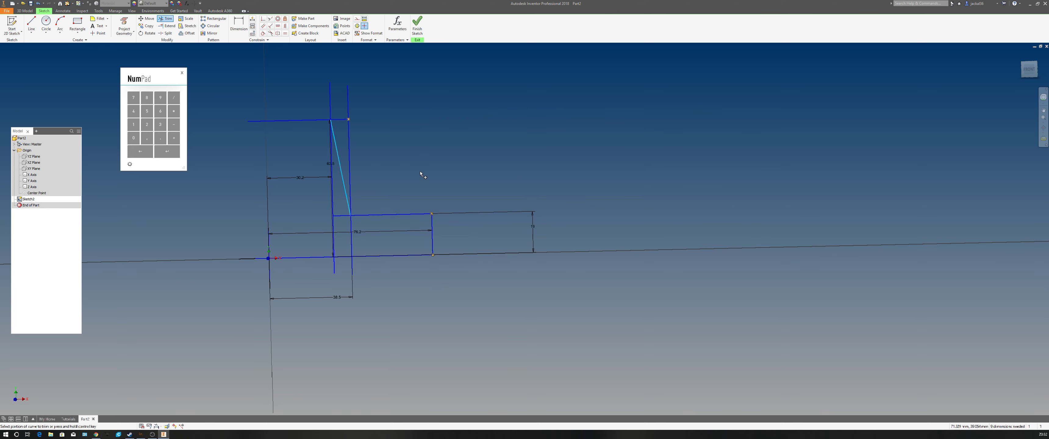
# - Trim away every segment of the 38.5 mm vertical helper line, from below the base line to above the topmost line
pyautogui.click(353, 265)
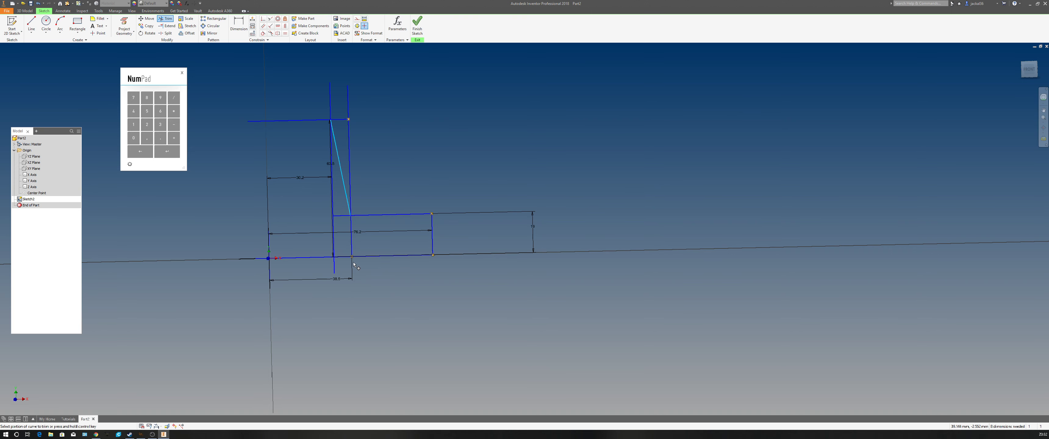
pyautogui.click(348, 247)
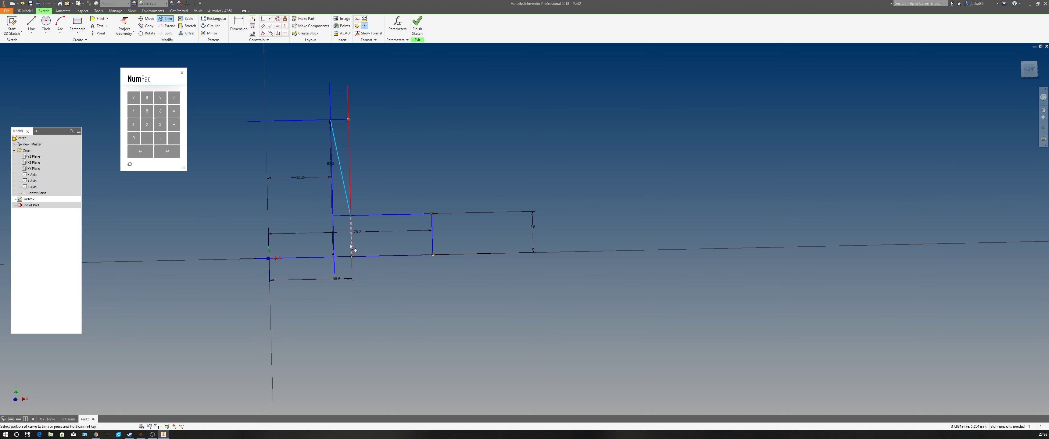
pyautogui.click(350, 157)
pyautogui.click(348, 100)
# - Trim away the 30.2 mm vertical helper line and the leftover horizontal pieces at both ends of the slanted line
pyautogui.click(330, 99)
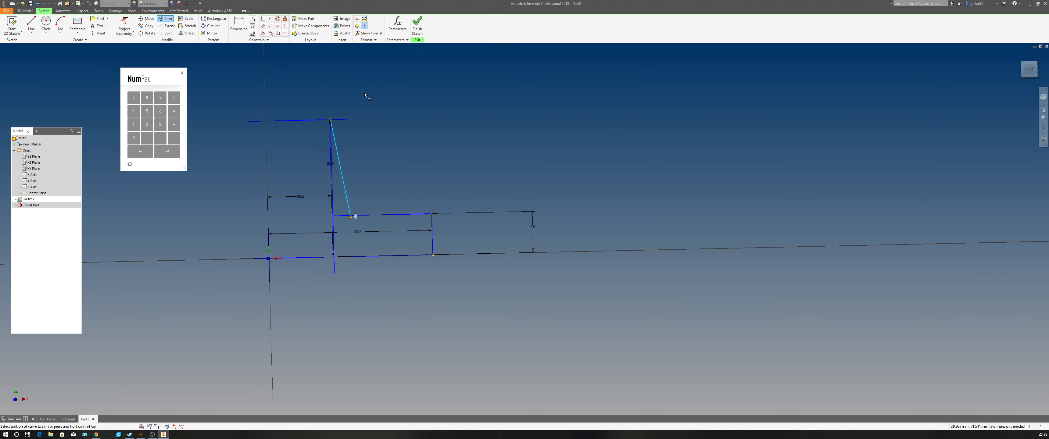
pyautogui.click(344, 120)
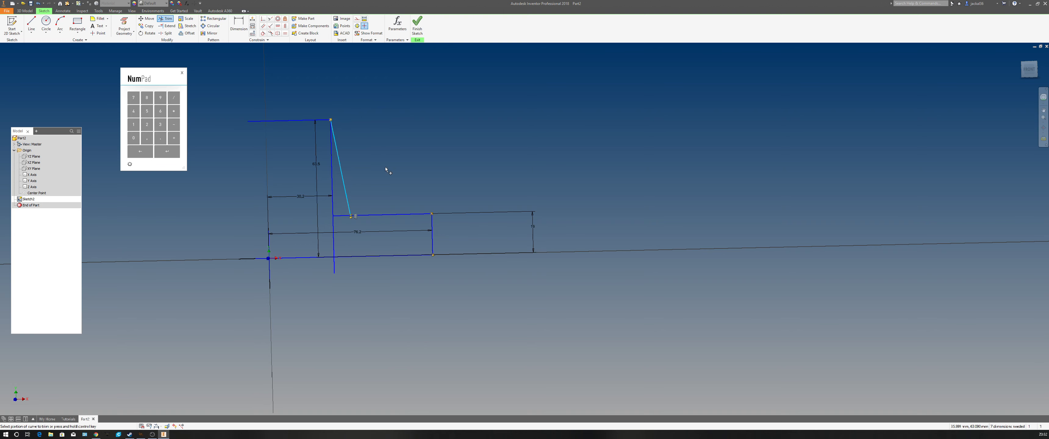
pyautogui.click(342, 215)
pyautogui.click(334, 217)
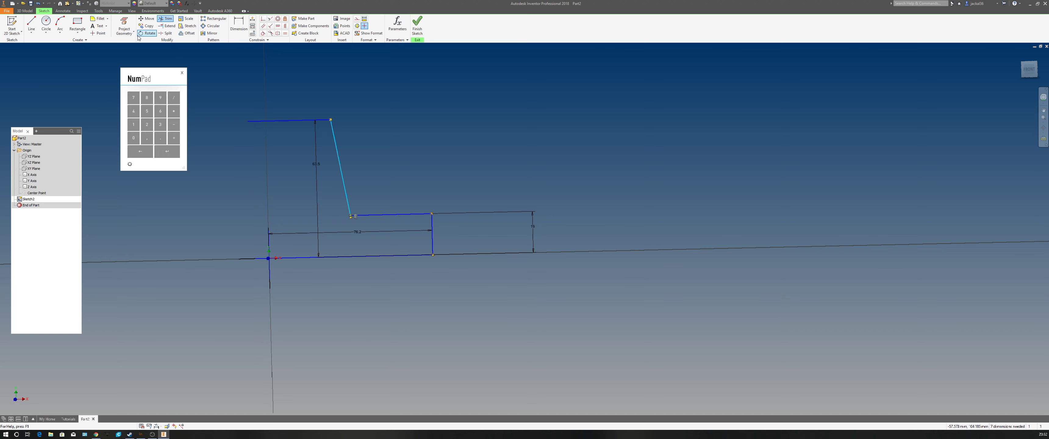
# - Extend the projected vertical axis line to the topmost line and trim the overhangs beyond the axis and below the base line
pyautogui.click(169, 25)
pyautogui.click(269, 229)
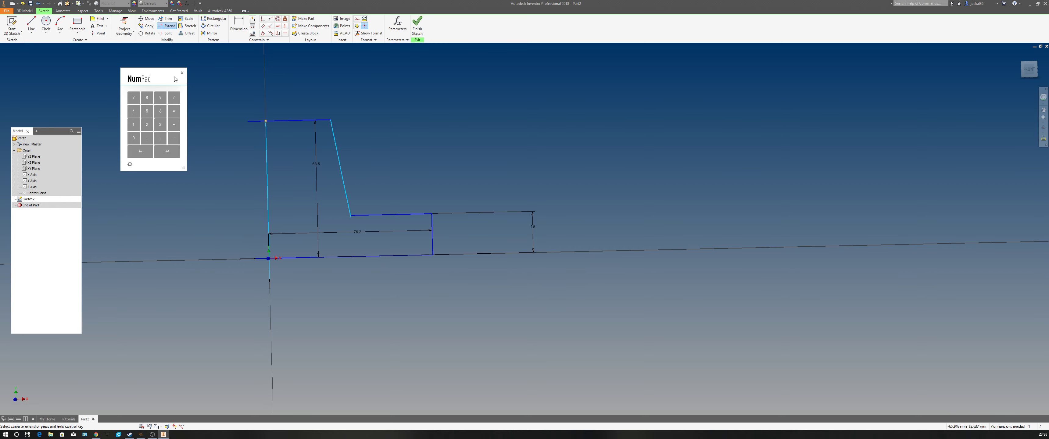
pyautogui.click(165, 19)
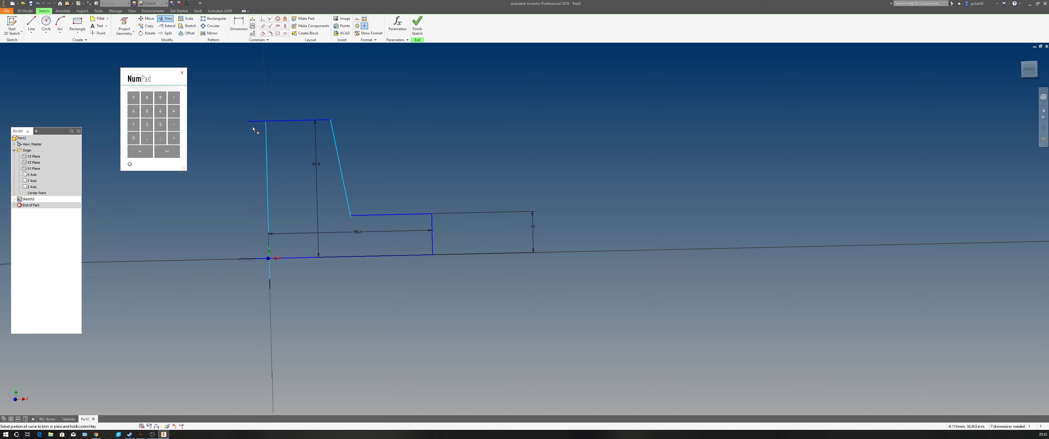
pyautogui.click(256, 121)
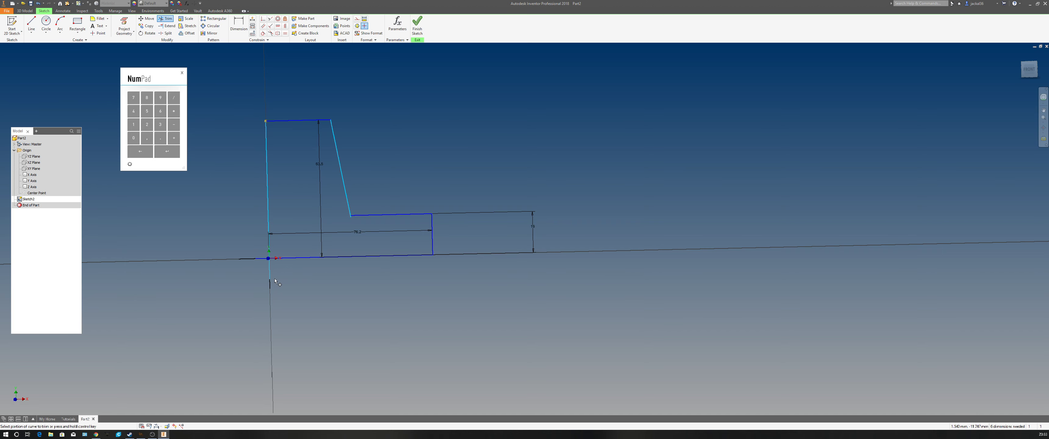
pyautogui.click(269, 272)
pyautogui.click(265, 259)
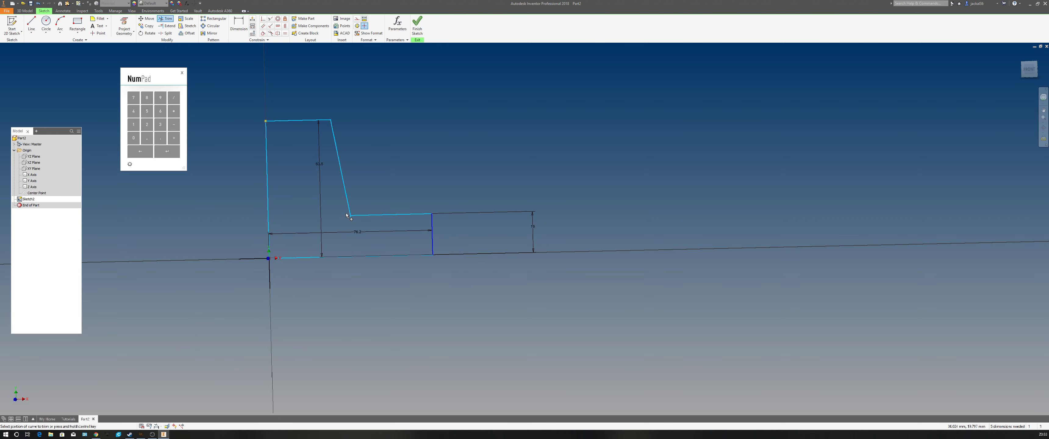
# - Trim away the leftover slanted stub below the corner where the slanted line meets the horizontal step line
pyautogui.scroll(-1, 347, 216)
pyautogui.scroll(4, 344, 224)
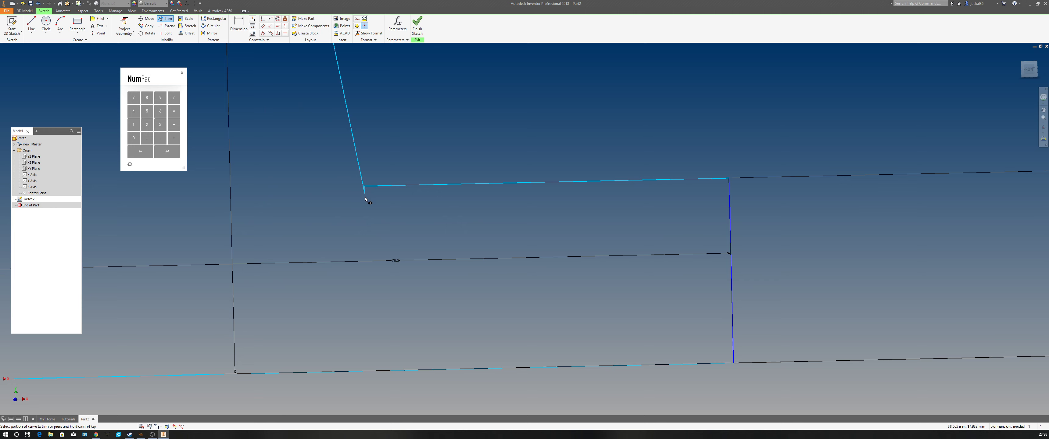
pyautogui.scroll(3, 367, 199)
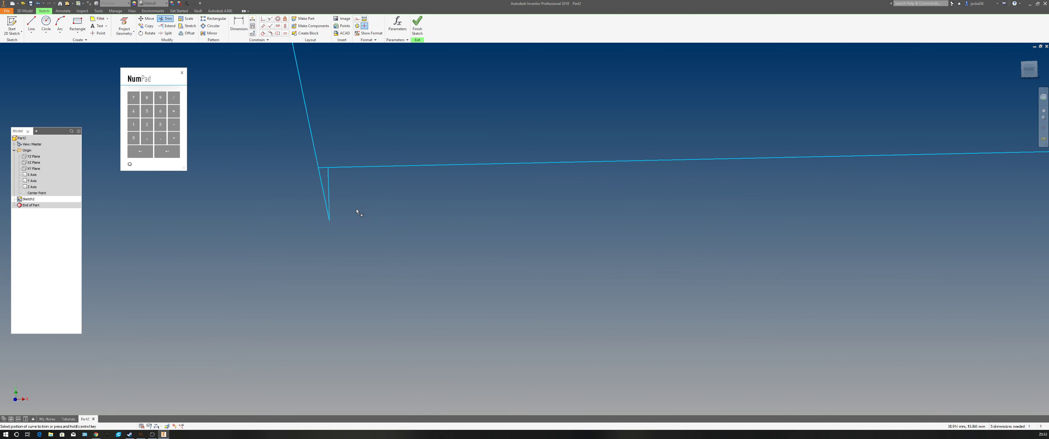
pyautogui.click(325, 200)
pyautogui.scroll(-4, 353, 226)
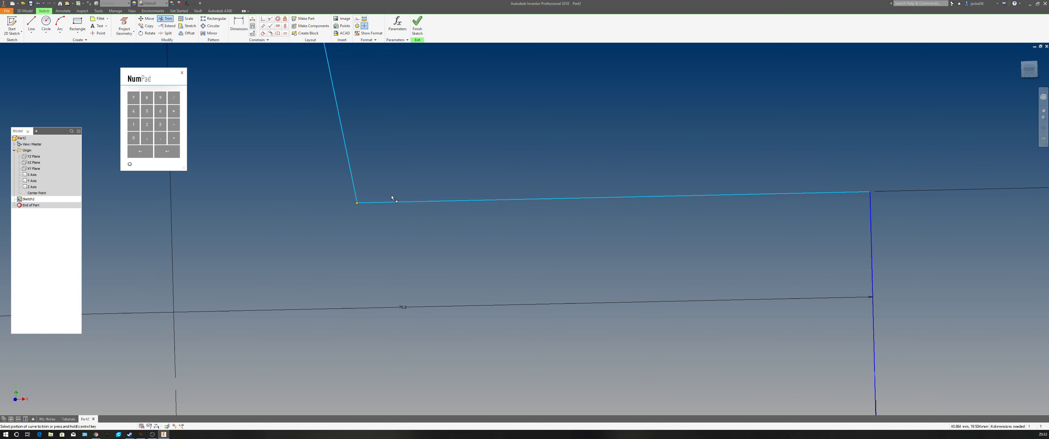
pyautogui.rightClick(433, 104)
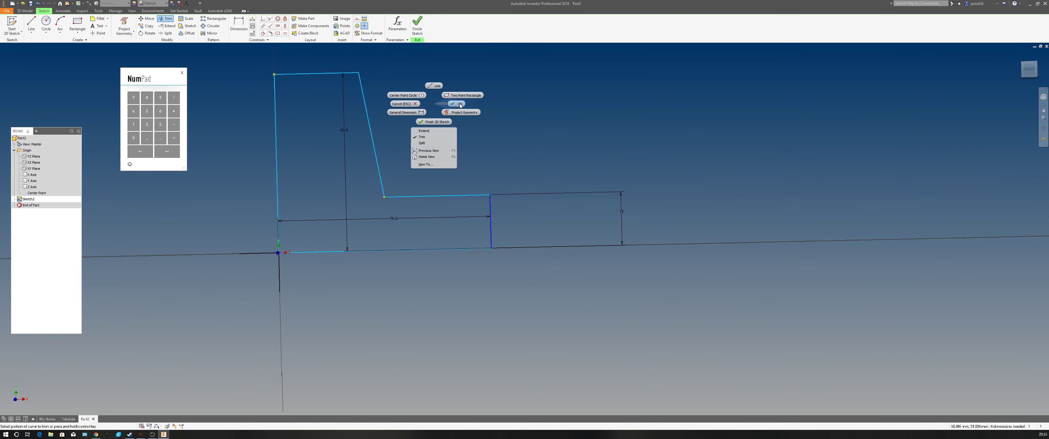
pyautogui.click(446, 106)
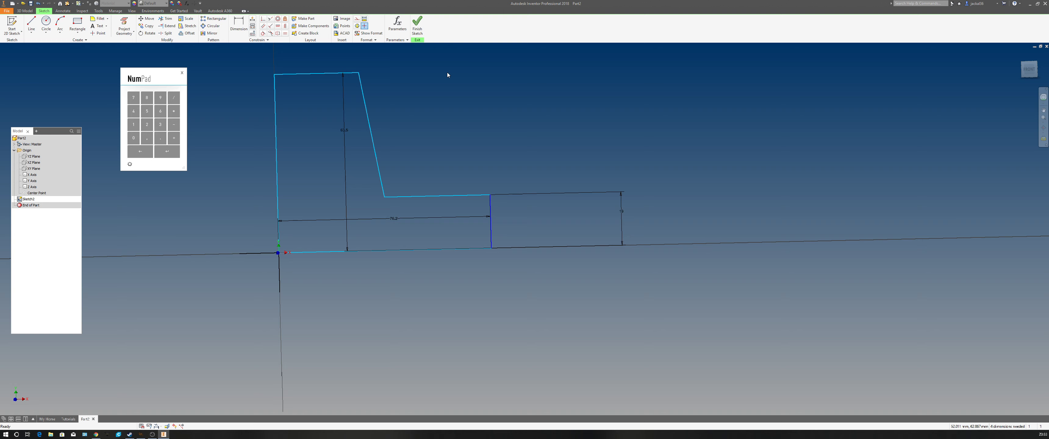
# - Finish the sketch and revolve the closed stepped profile a full turn about its long vertical side
pyautogui.scroll(-5, 449, 143)
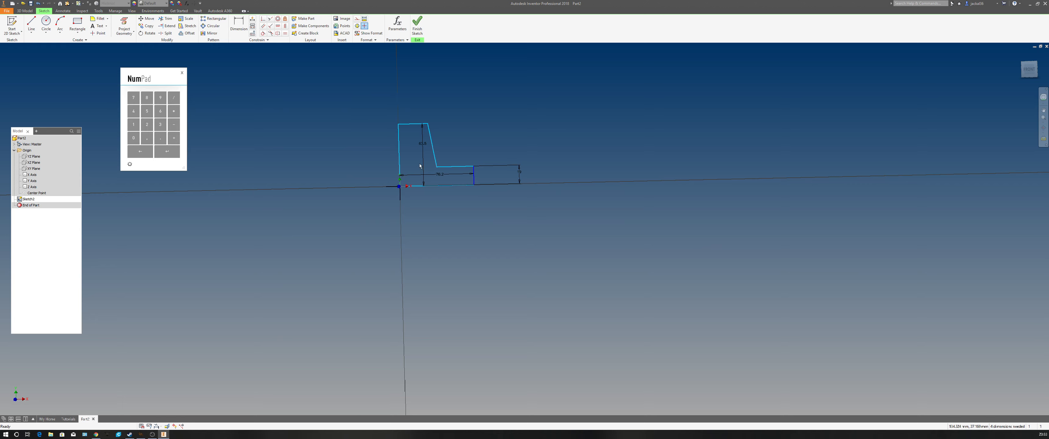
pyautogui.scroll(3, 299, 169)
pyautogui.scroll(-3, 365, 192)
pyautogui.scroll(4, 411, 147)
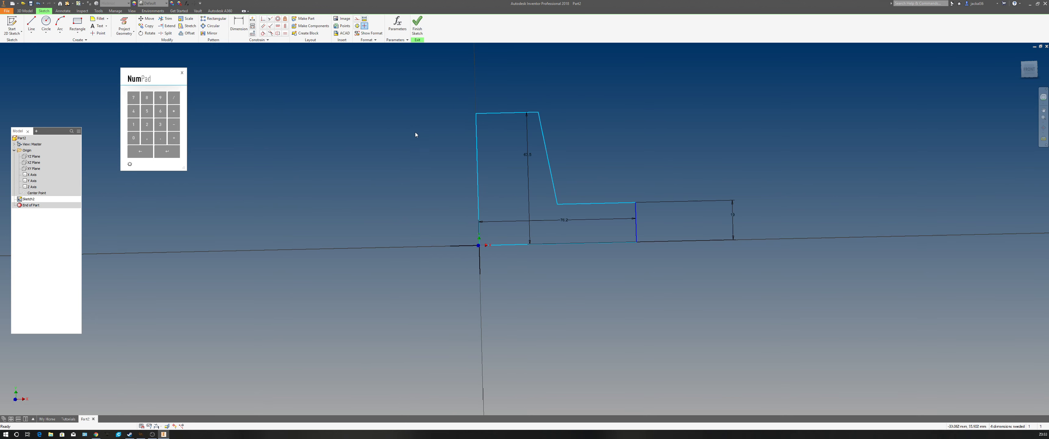
pyautogui.click(418, 25)
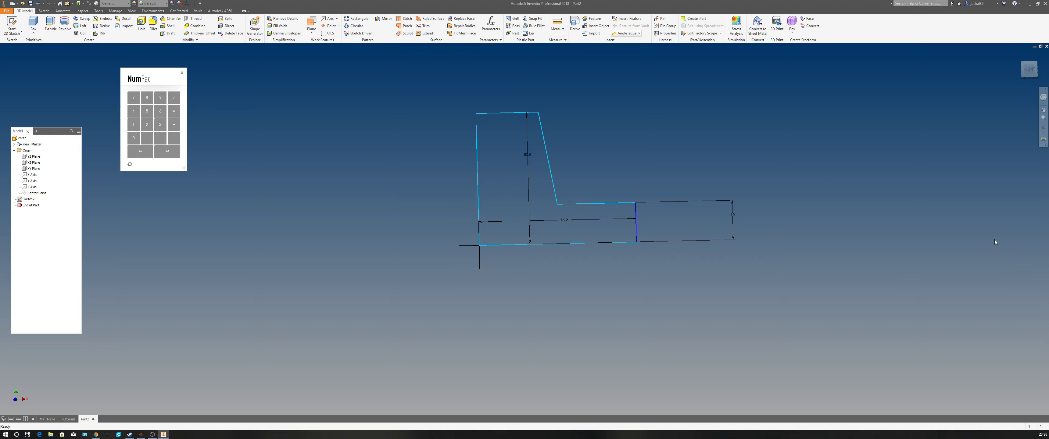
pyautogui.moveTo(995, 242)
pyautogui.keyDown('shift'); pyautogui.mouseDown(button='middle')
pyautogui.moveTo(968, 269)
pyautogui.moveTo(932, 280)
pyautogui.moveTo(972, 263)
pyautogui.moveTo(691, 258)
pyautogui.moveTo(646, 248)
pyautogui.moveTo(751, 204)
pyautogui.moveTo(571, 162)
pyautogui.mouseUp(button='middle'); pyautogui.keyUp('shift')
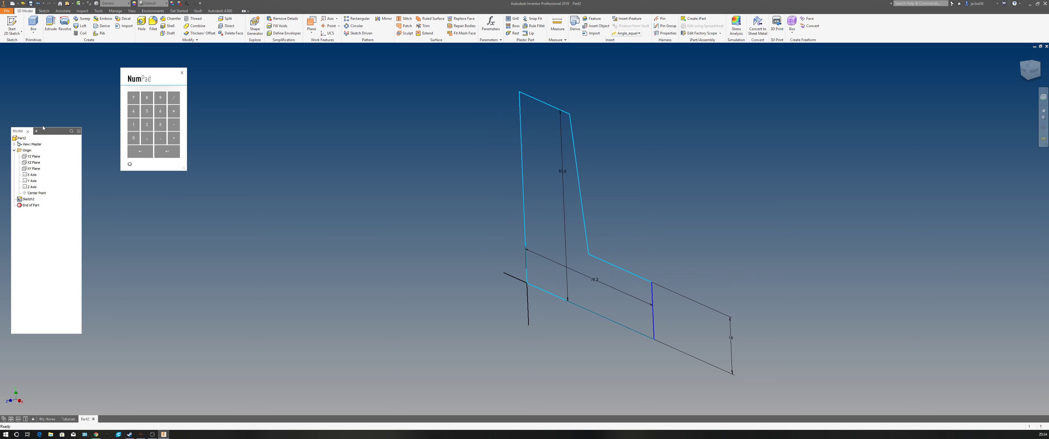
pyautogui.click(64, 24)
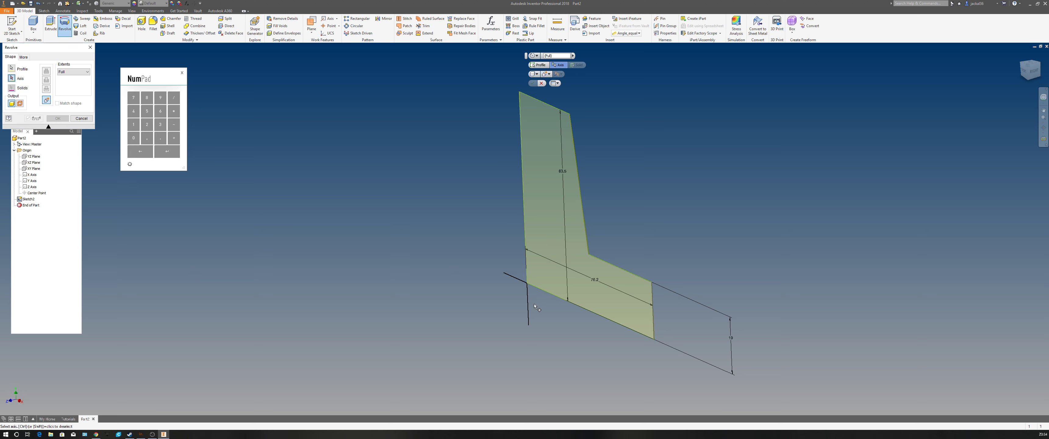
pyautogui.click(524, 225)
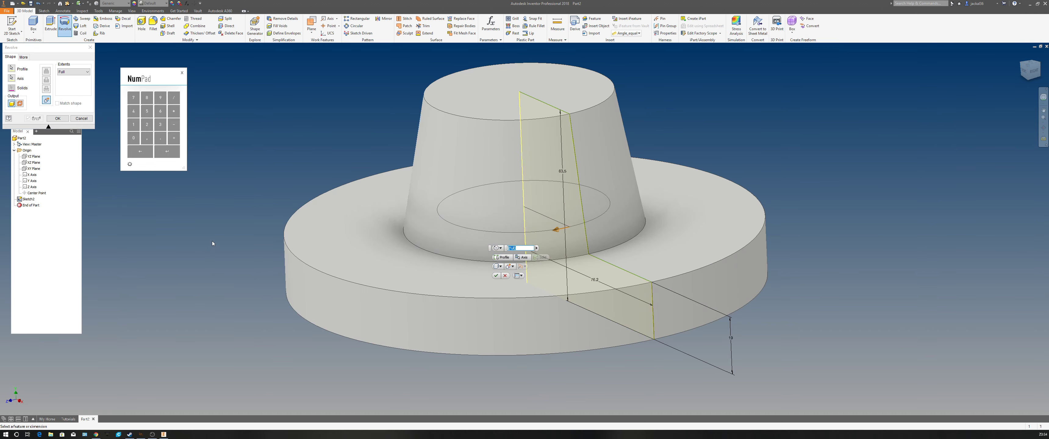
pyautogui.keyDown('shift'); pyautogui.moveTo(210, 257); pyautogui.dragTo(260, 220, button='middle'); pyautogui.keyUp('shift')
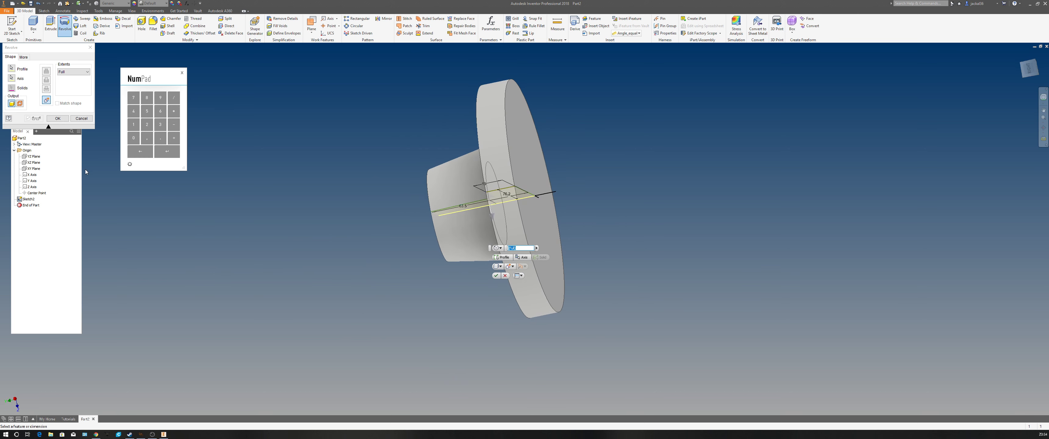
pyautogui.click(58, 118)
pyautogui.keyDown('shift'); pyautogui.moveTo(310, 146); pyautogui.dragTo(565, 250, button='middle'); pyautogui.keyUp('shift')
pyautogui.scroll(3, 561, 255)
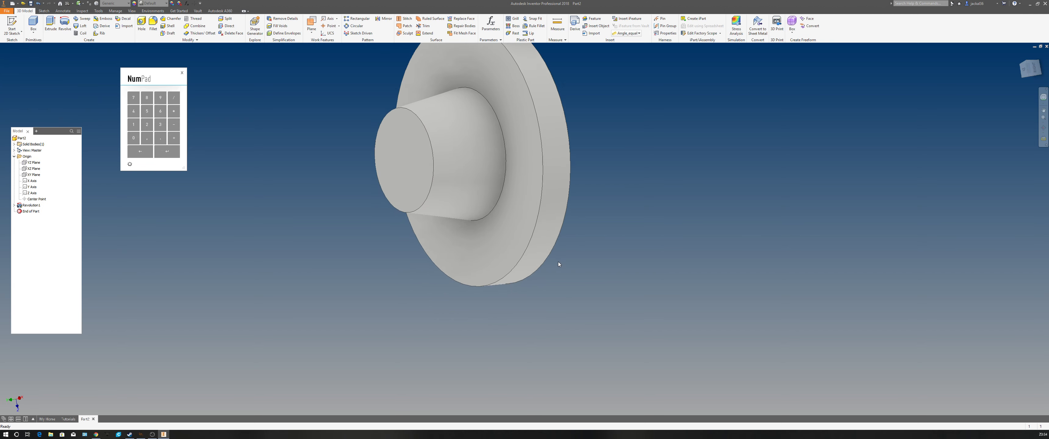
pyautogui.scroll(2, 546, 228)
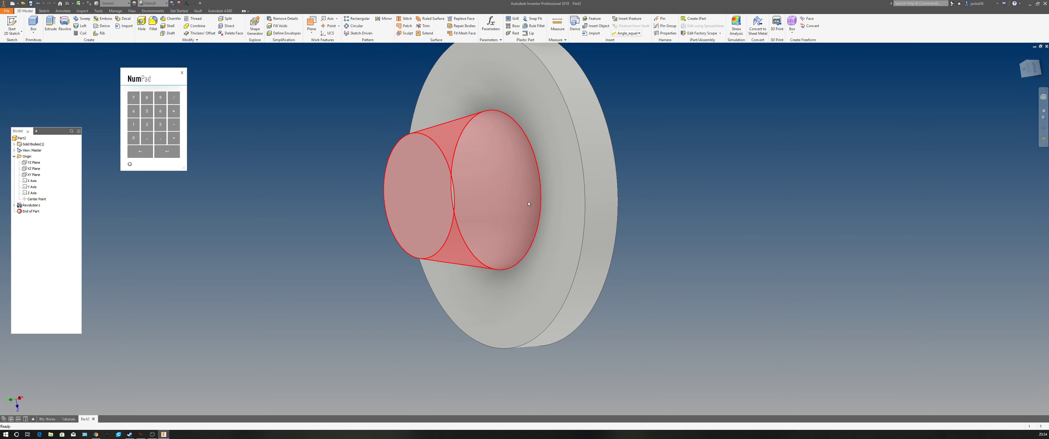
pyautogui.scroll(1, 533, 210)
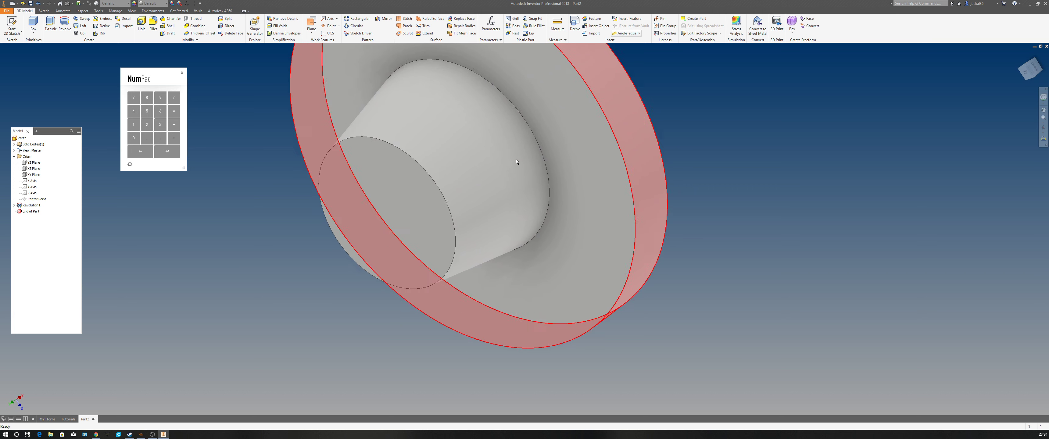
pyautogui.moveTo(526, 170)
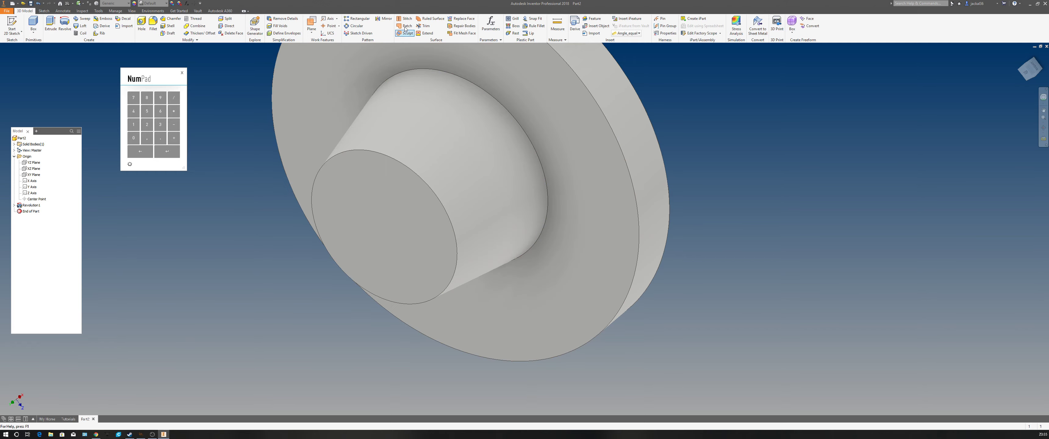
# - Start a sketch on the flat top face of the tapered boss and project the face's circular edge
pyautogui.press('F6')
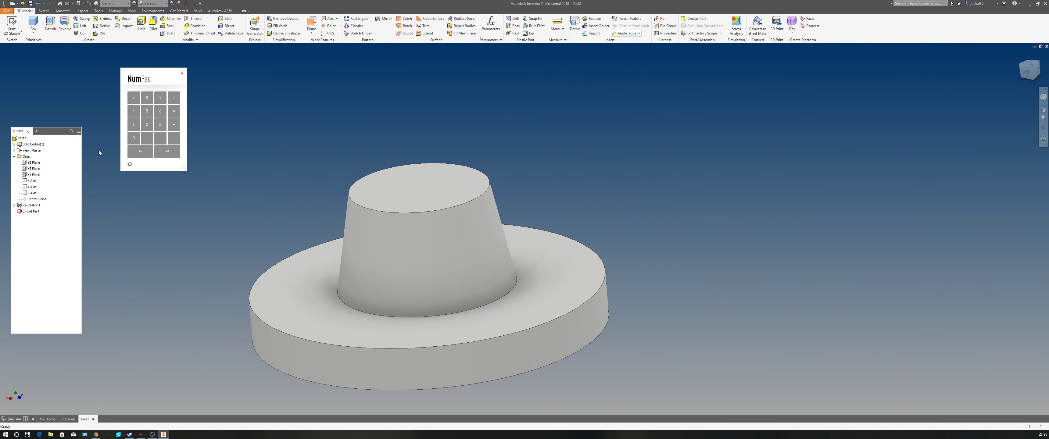
pyautogui.click(11, 29)
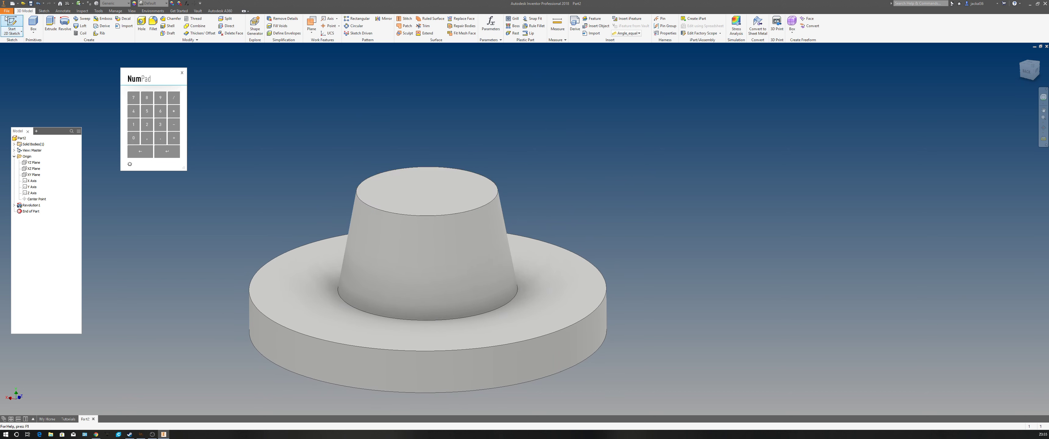
pyautogui.click(438, 198)
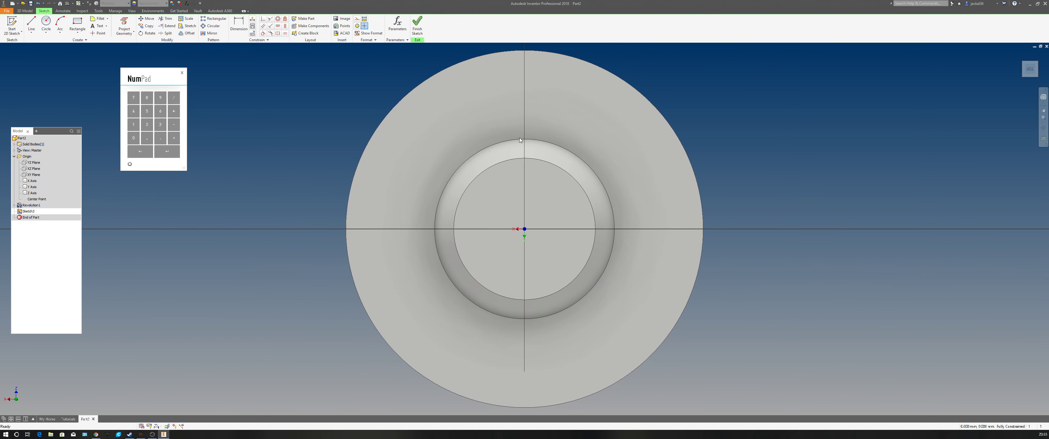
pyautogui.click(129, 23)
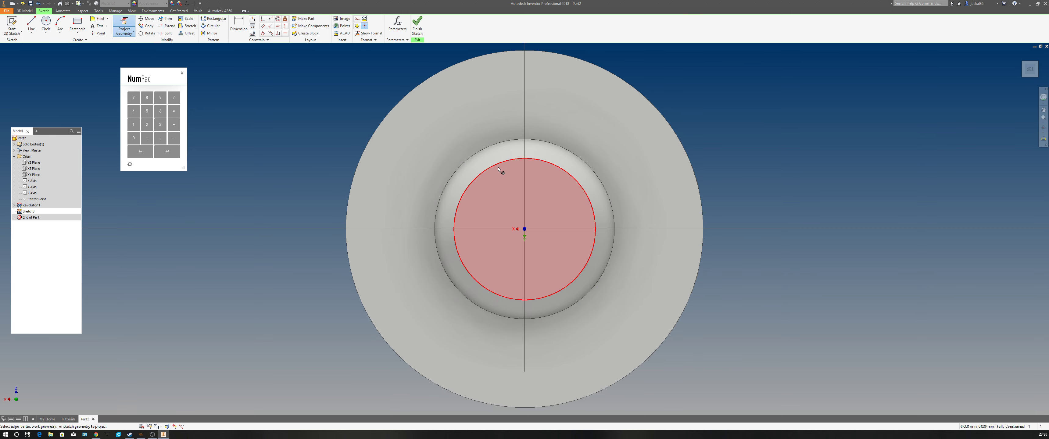
pyautogui.click(503, 164)
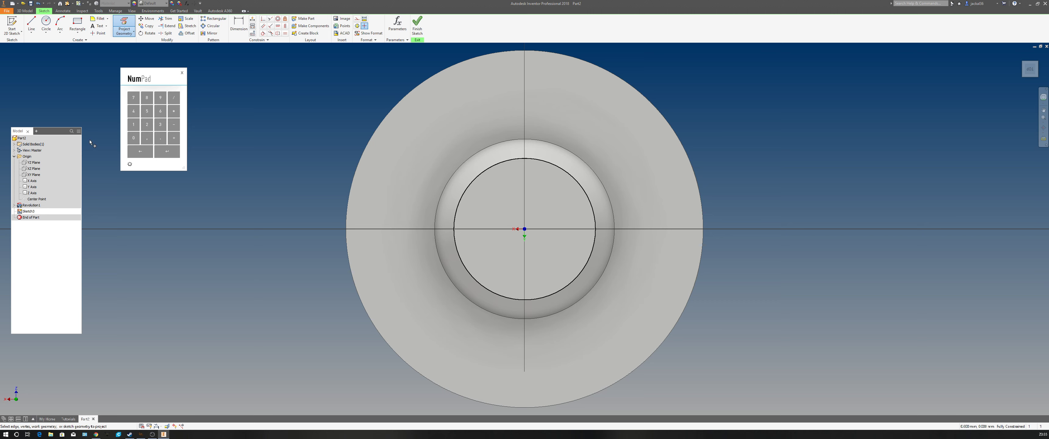
# - Offset the projected circle inward by about 4 mm
pyautogui.click(187, 33)
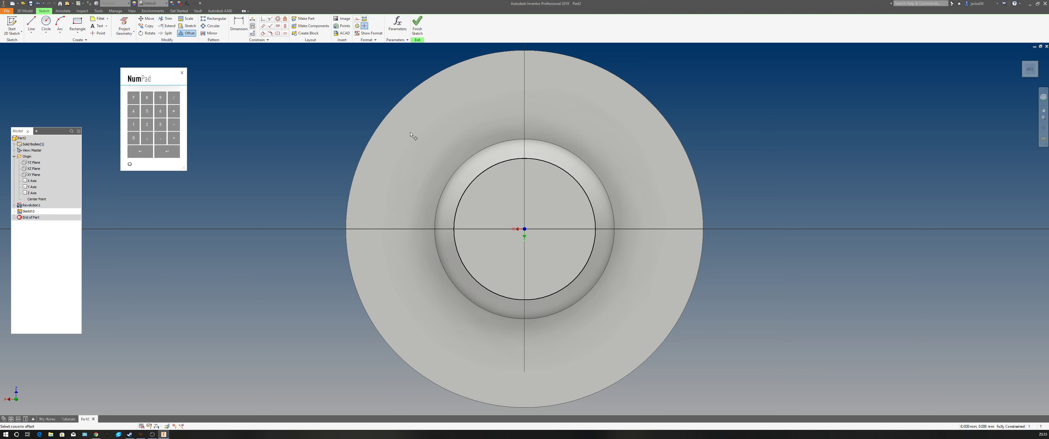
pyautogui.click(490, 173)
pyautogui.click(494, 177)
# - Dimension the gap between the projected circle and the inner offset circle and set it to 4 mm
pyautogui.click(238, 25)
pyautogui.click(478, 176)
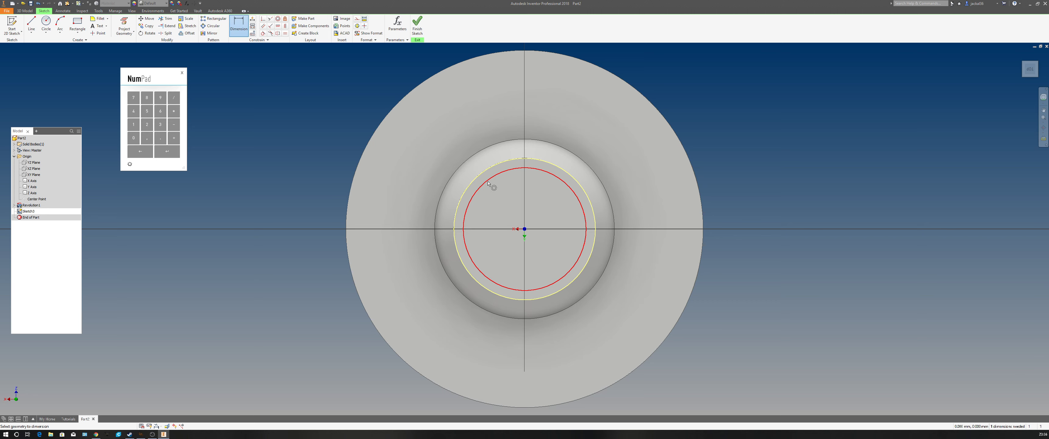
pyautogui.click(488, 182)
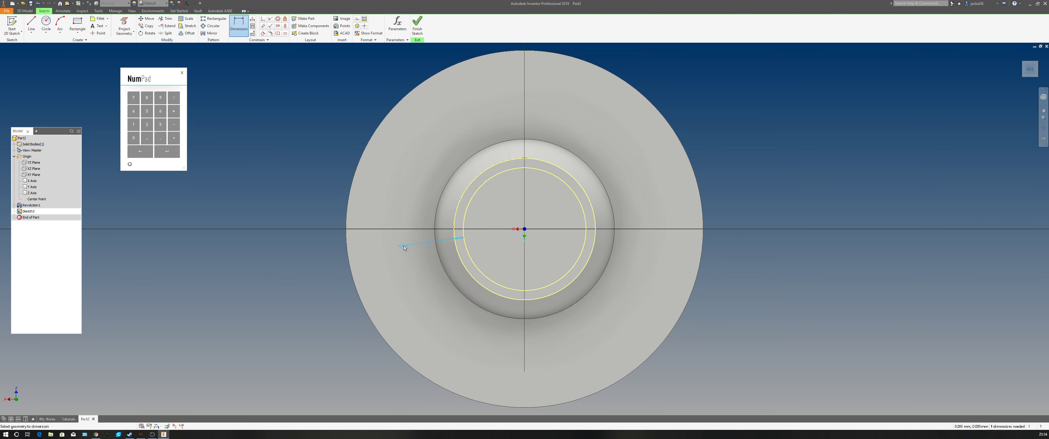
pyautogui.click(403, 246)
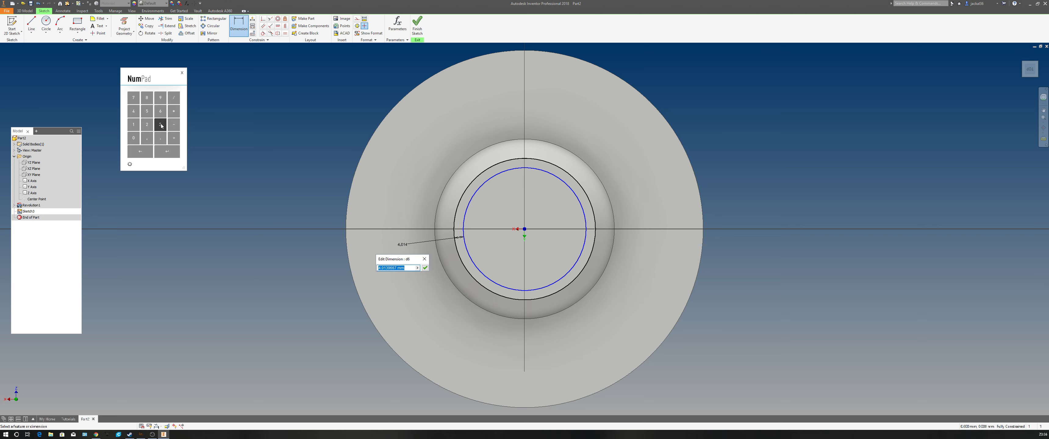
pyautogui.click(133, 110)
pyautogui.click(166, 153)
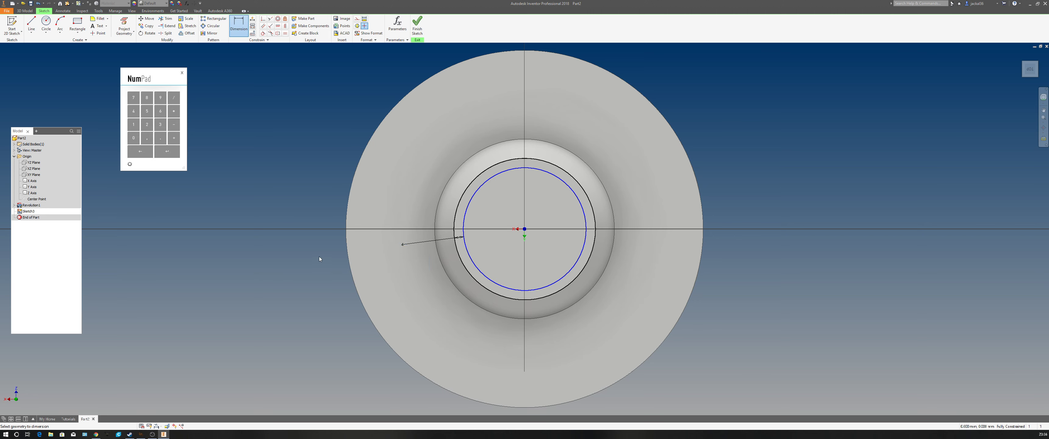
pyautogui.rightClick(295, 115)
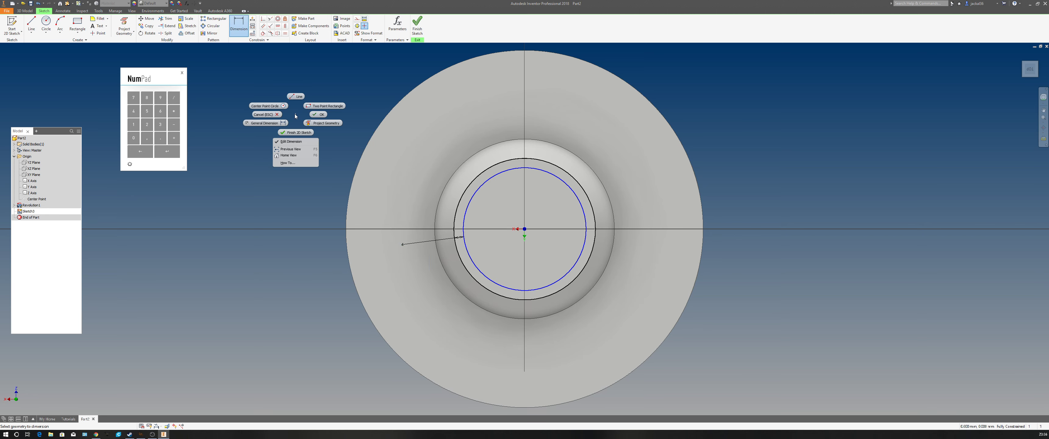
pyautogui.click(319, 114)
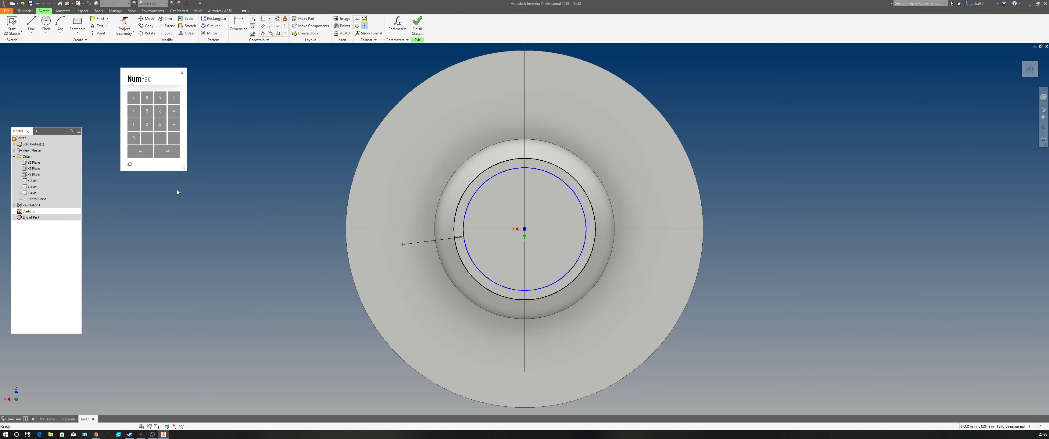
# - Finish the sketch and set up an extrusion of the area inside the offset circle with a distance of 50 mm
pyautogui.press('F6')
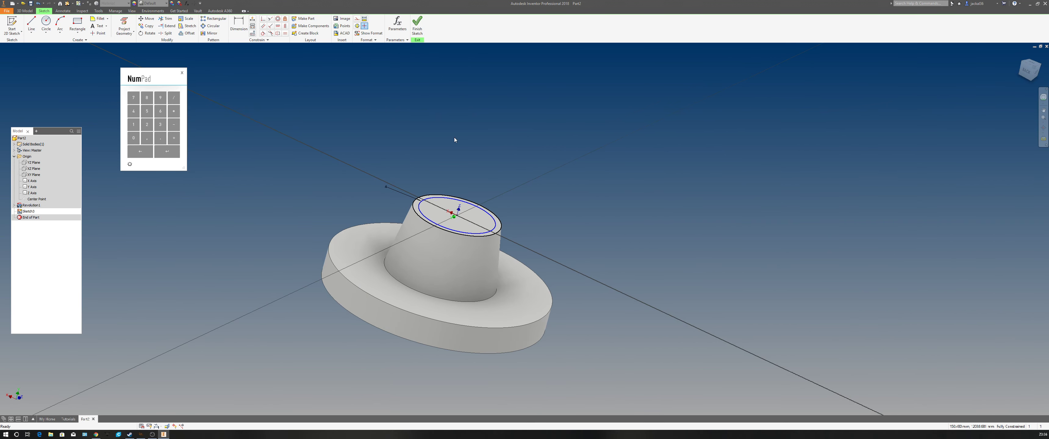
pyautogui.click(412, 25)
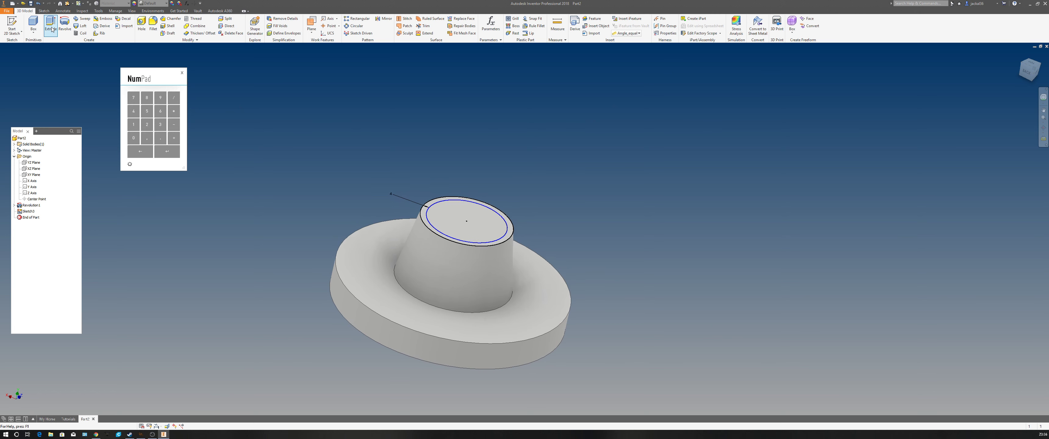
pyautogui.click(51, 28)
pyautogui.click(503, 223)
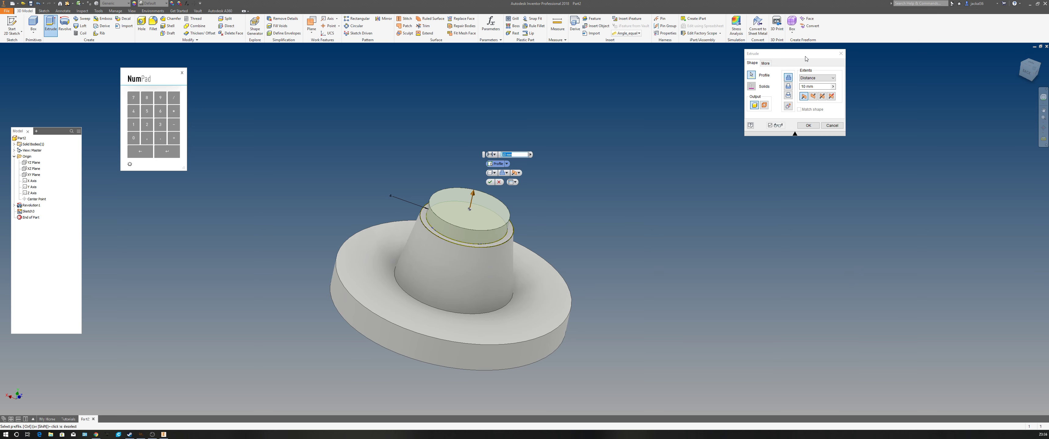
pyautogui.moveTo(798, 53); pyautogui.dragTo(624, 65)
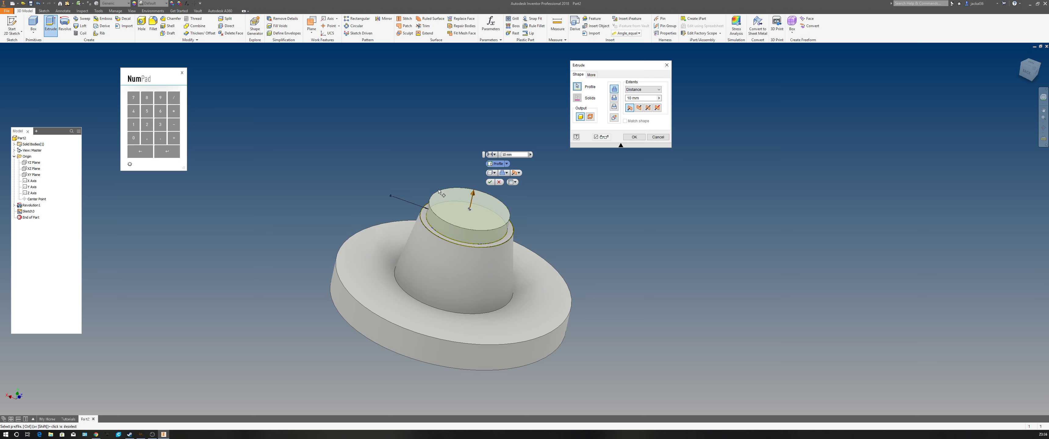
pyautogui.click(642, 98)
pyautogui.click(147, 110)
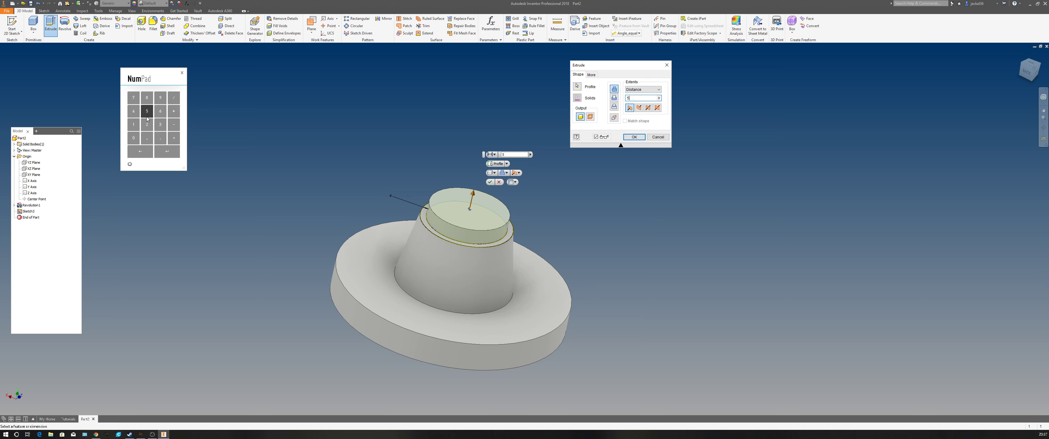
pyautogui.click(135, 138)
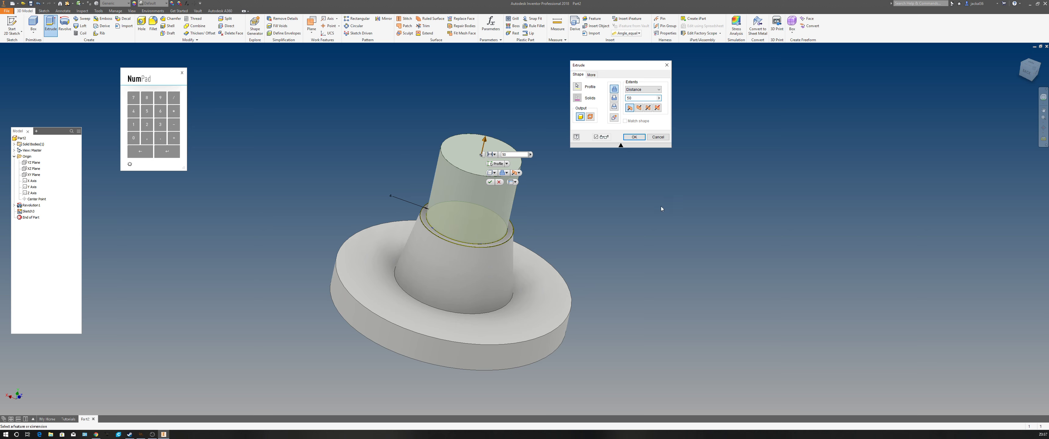
# - Try the reversed, symmetric and asymmetric extrusion directions and return to the default direction
pyautogui.click(639, 109)
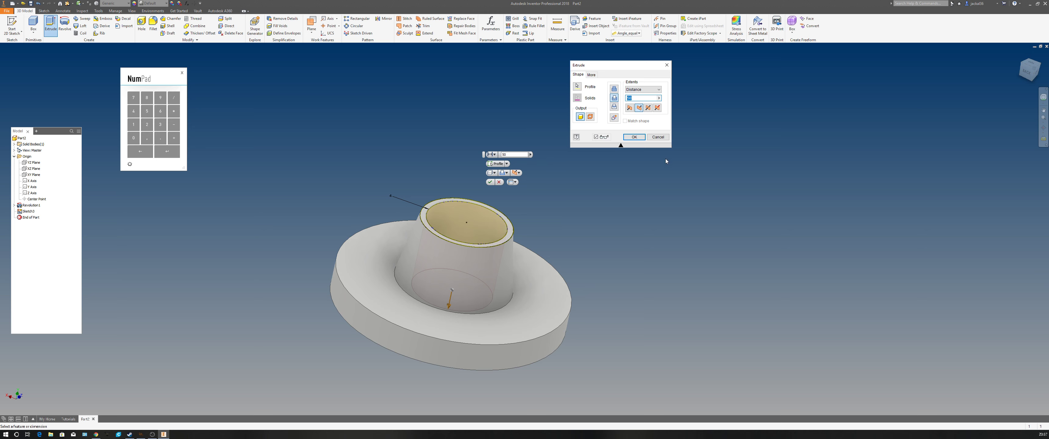
pyautogui.click(648, 108)
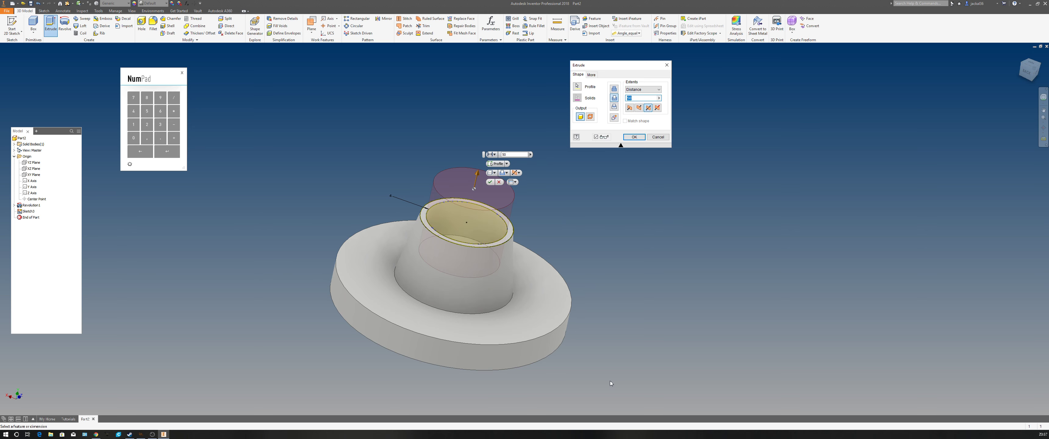
pyautogui.click(657, 107)
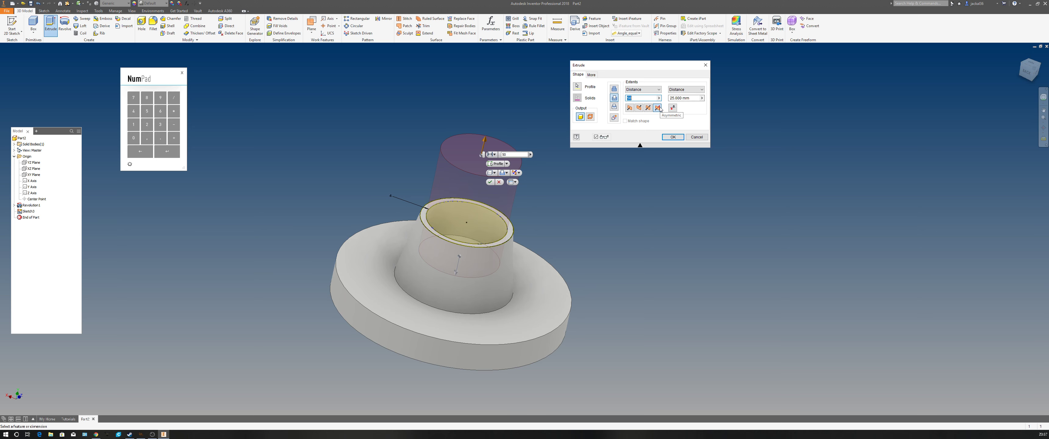
pyautogui.click(648, 107)
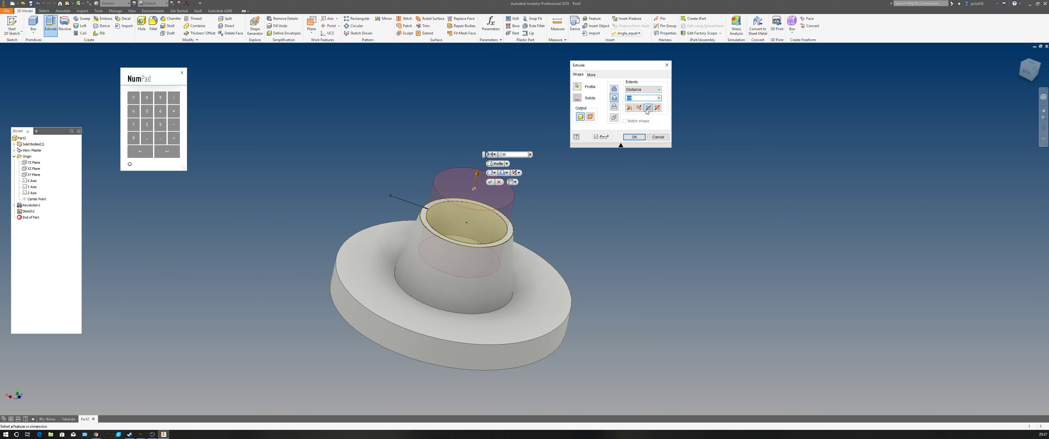
pyautogui.click(630, 107)
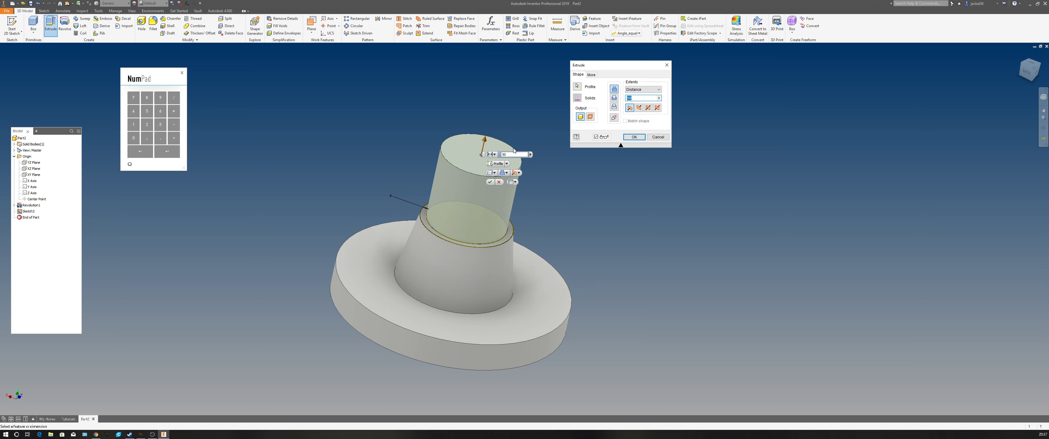
# - Switch the extrusion to a cut down into the tapered boss and apply it with a depth of 70 mm
pyautogui.click(615, 99)
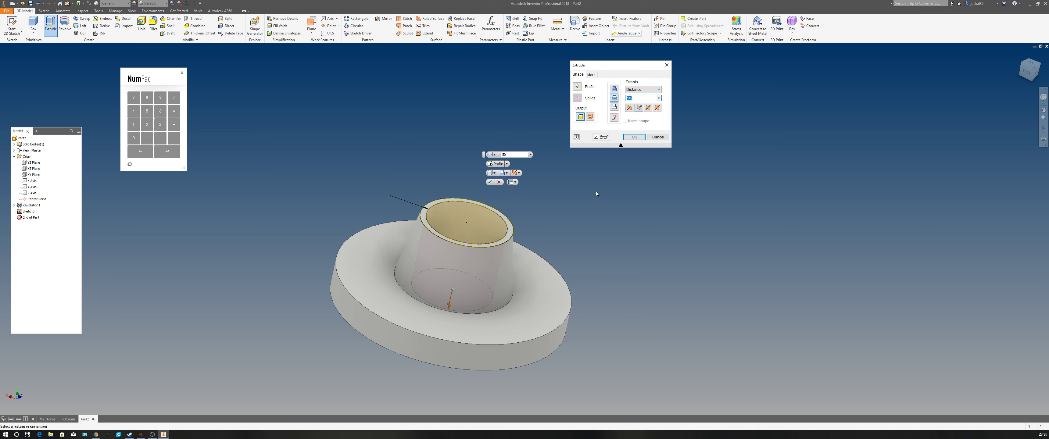
pyautogui.keyDown('shift'); pyautogui.moveTo(579, 284); pyautogui.dragTo(598, 252, button='middle'); pyautogui.keyUp('shift')
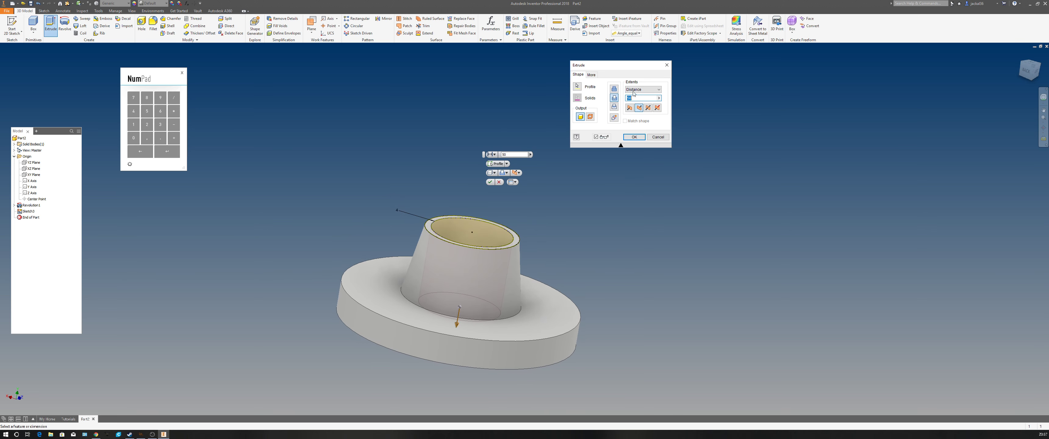
pyautogui.click(134, 99)
pyautogui.click(132, 139)
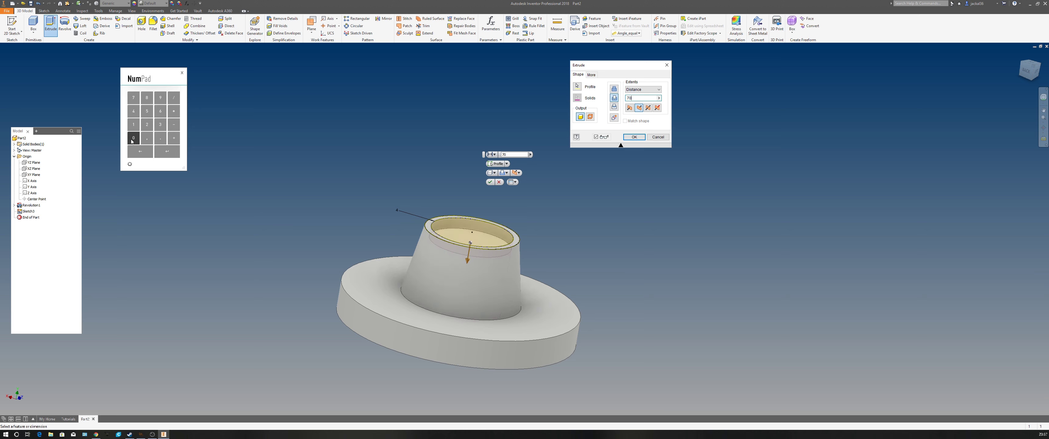
pyautogui.keyDown('shift'); pyautogui.moveTo(132, 142); pyautogui.dragTo(180, 147, button='middle'); pyautogui.keyUp('shift')
pyautogui.click(167, 151)
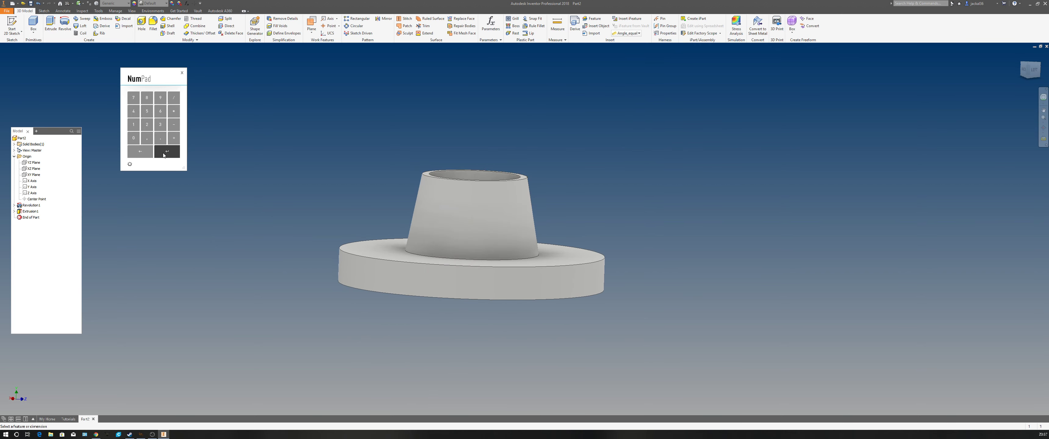
# - Chamfer the outer edge of the tapered boss's top rim with a distance of 3 mm
pyautogui.press('F6')
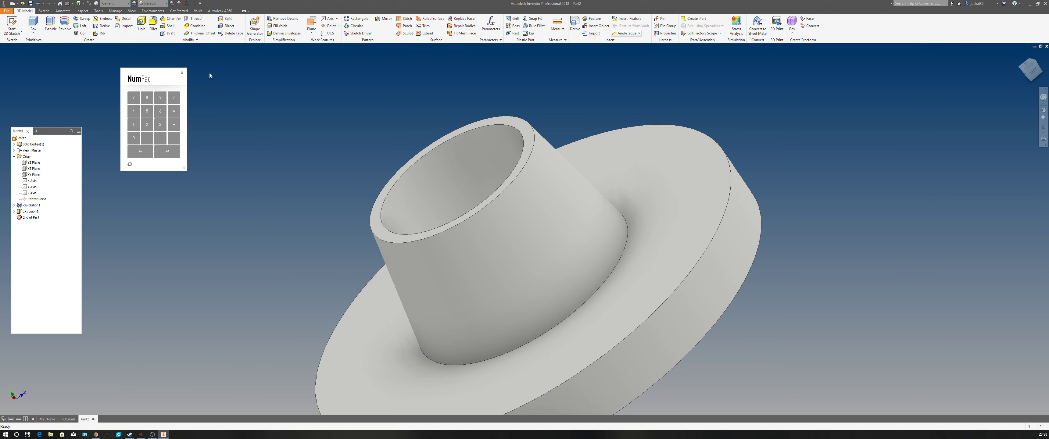
pyautogui.click(174, 18)
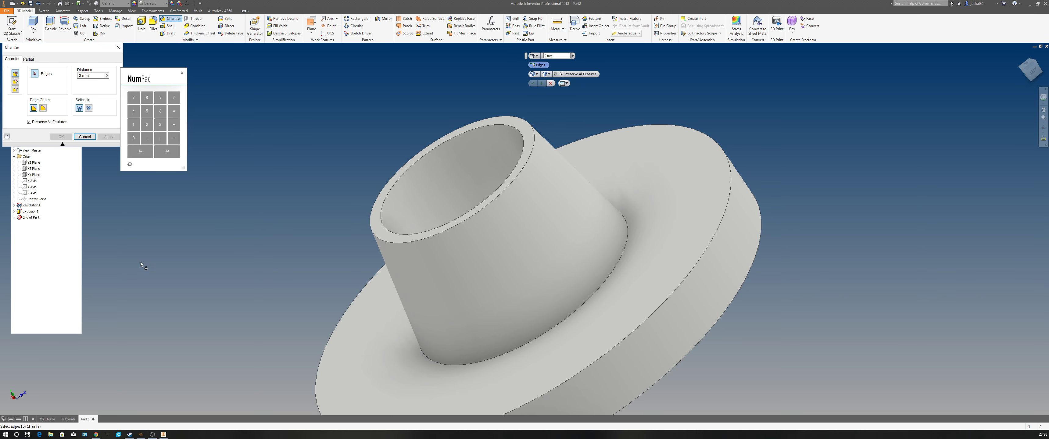
pyautogui.click(488, 201)
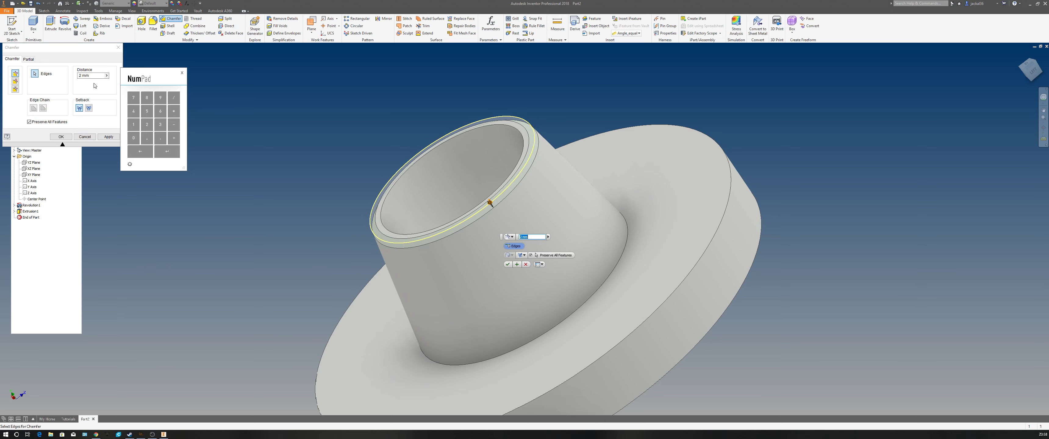
pyautogui.keyDown('shift'); pyautogui.moveTo(276, 236); pyautogui.dragTo(237, 180, button='middle'); pyautogui.keyUp('shift')
pyautogui.keyDown('shift'); pyautogui.moveTo(157, 147); pyautogui.dragTo(45, 65, button='middle'); pyautogui.keyUp('shift')
pyautogui.doubleClick(84, 76)
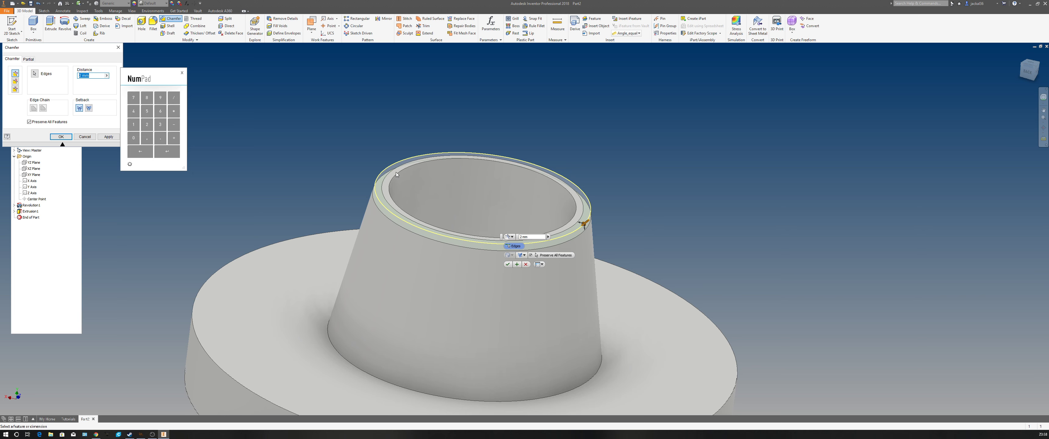
pyautogui.click(160, 124)
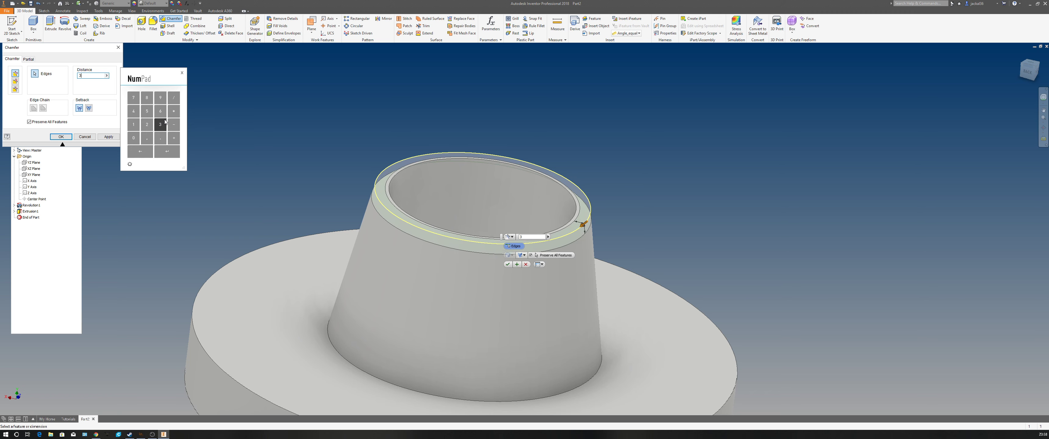
pyautogui.click(168, 152)
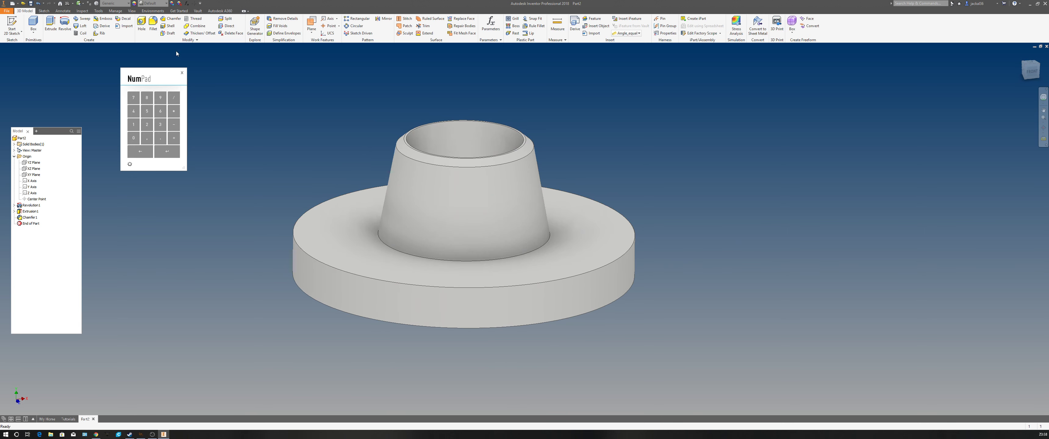
# - Fillet the edge where the tapered boss meets the flange with a 10 mm radius
pyautogui.click(153, 22)
pyautogui.click(397, 250)
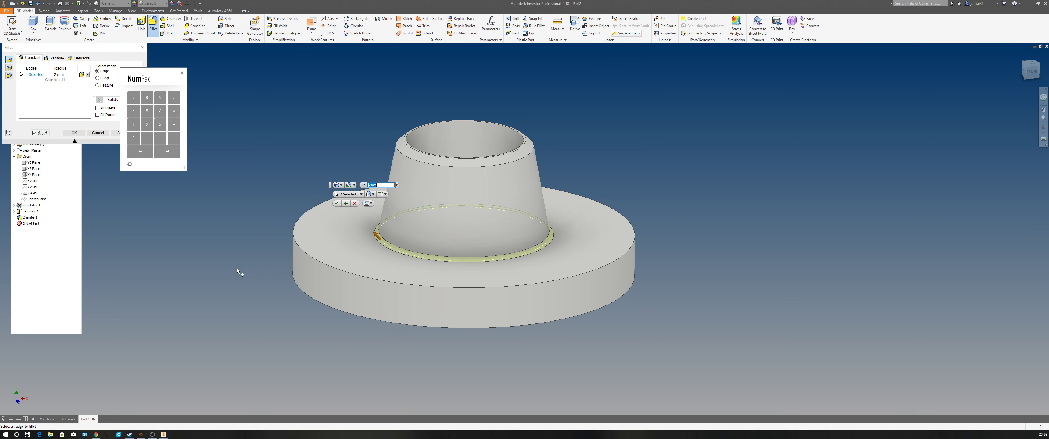
pyautogui.click(57, 75)
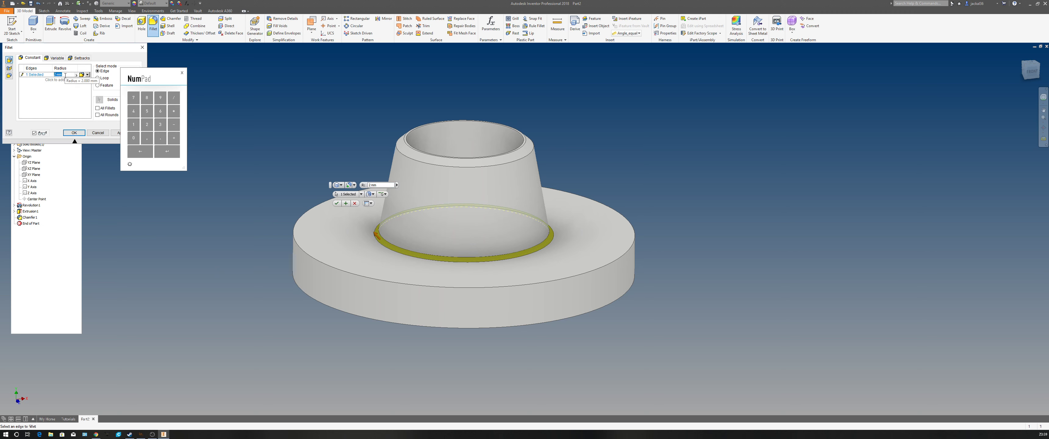
pyautogui.click(146, 99)
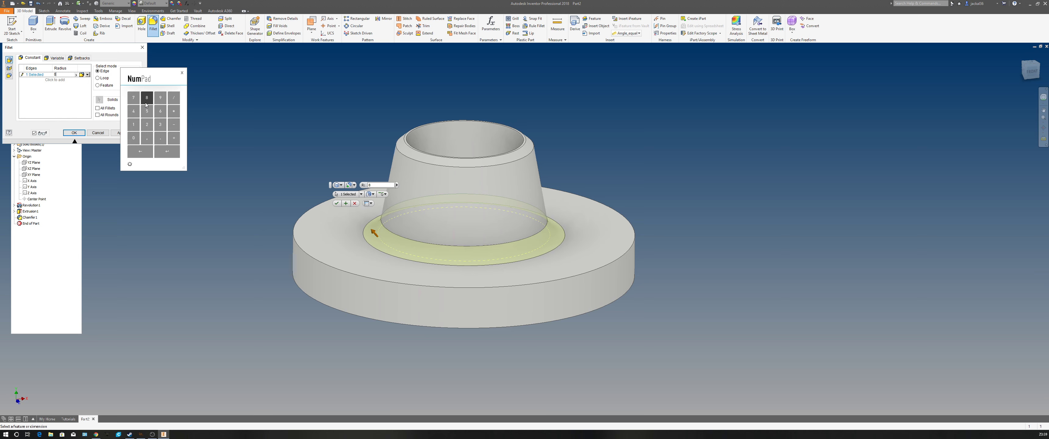
pyautogui.click(140, 150)
pyautogui.click(133, 124)
pyautogui.click(133, 138)
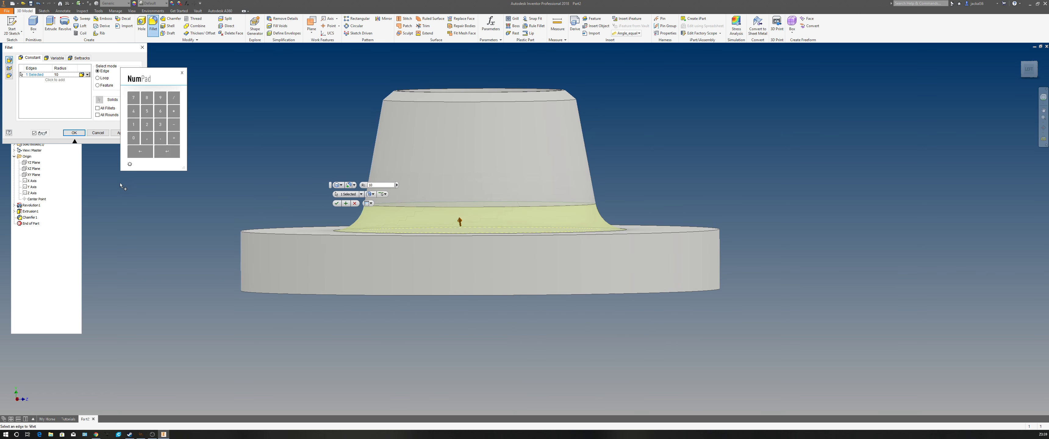
pyautogui.click(167, 152)
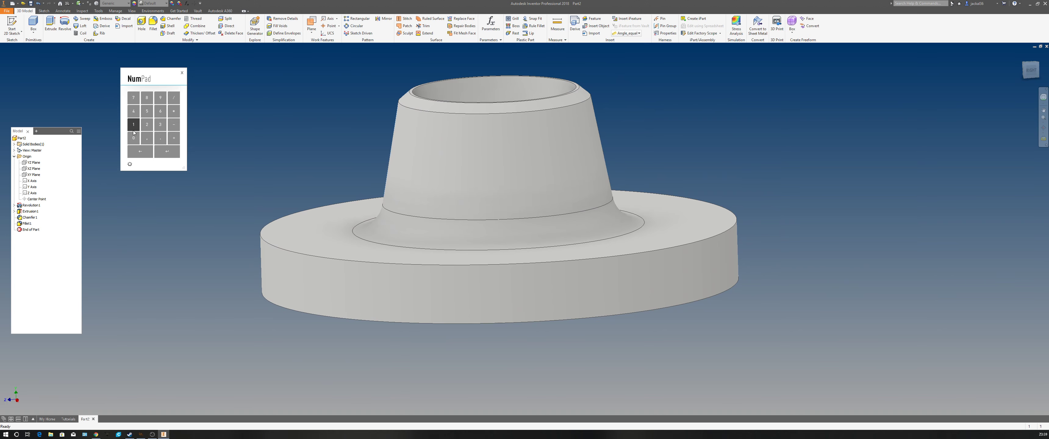
# - Start a sketch on the flange's flat underside and project the edges of the central hole and the outer rim
pyautogui.click(160, 110)
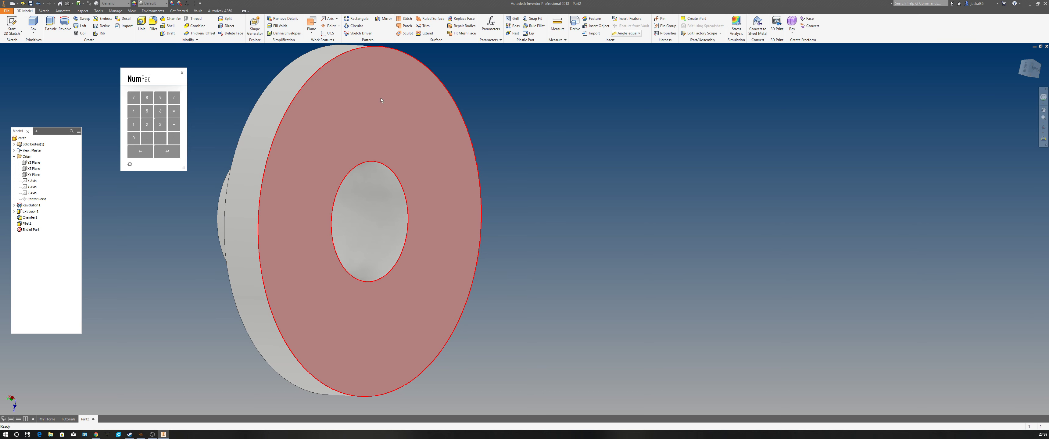
pyautogui.moveTo(391, 110)
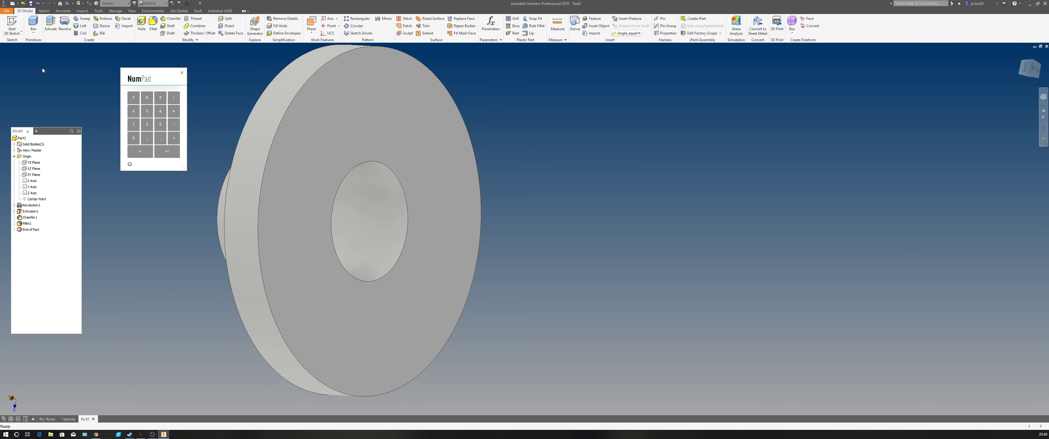
pyautogui.click(12, 22)
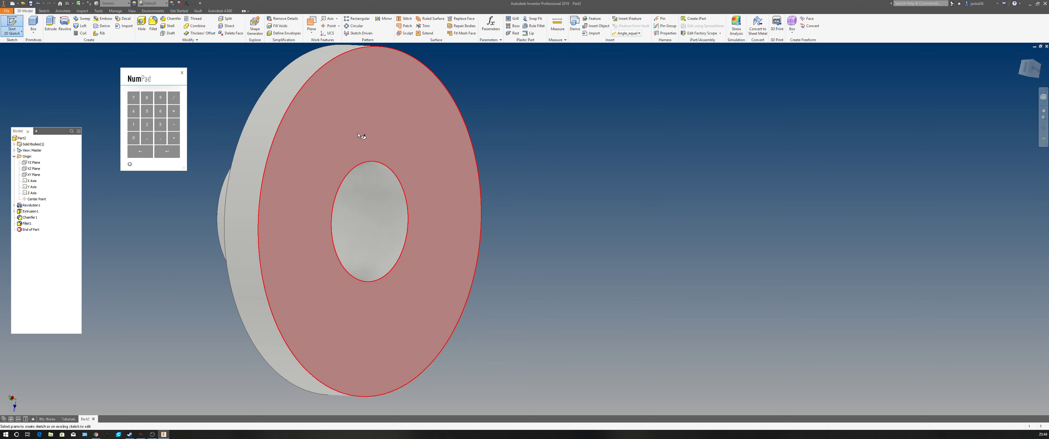
pyautogui.click(359, 120)
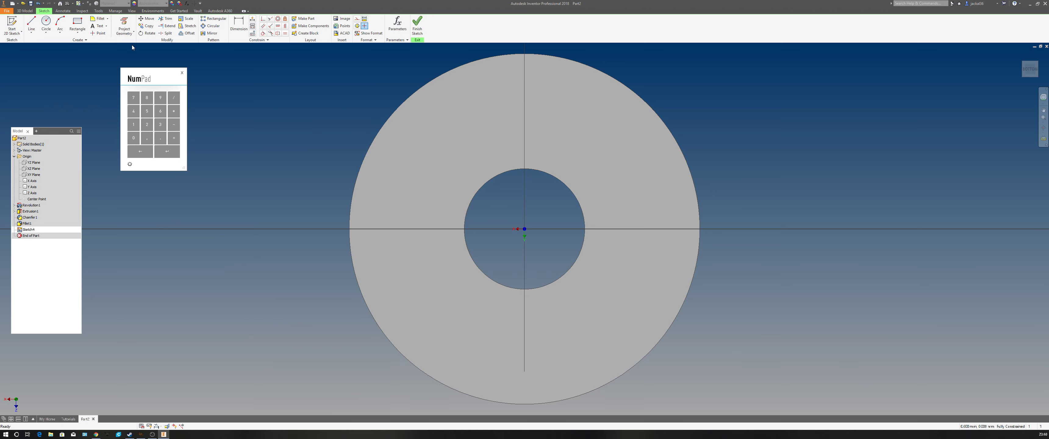
pyautogui.click(124, 25)
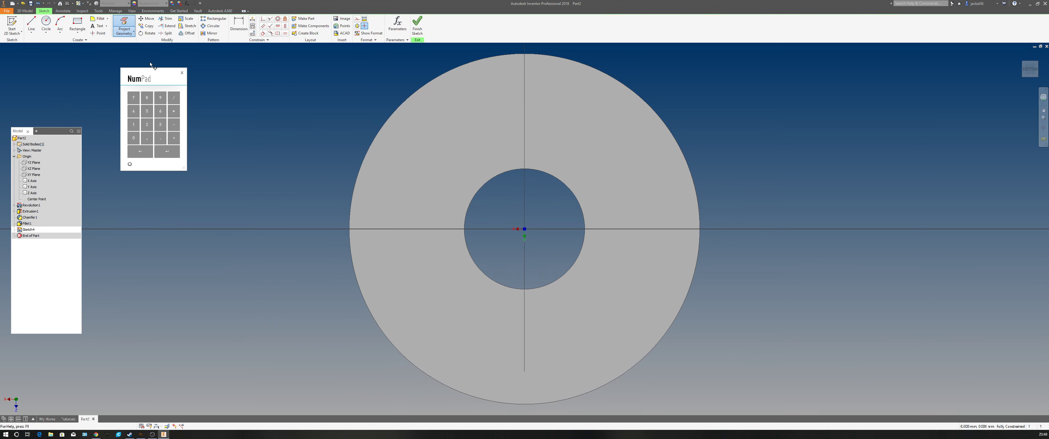
pyautogui.click(485, 188)
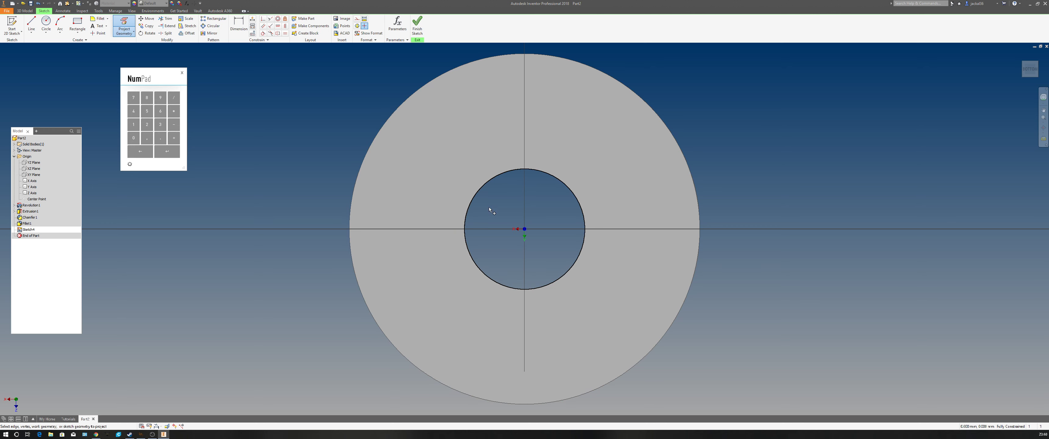
pyautogui.click(417, 96)
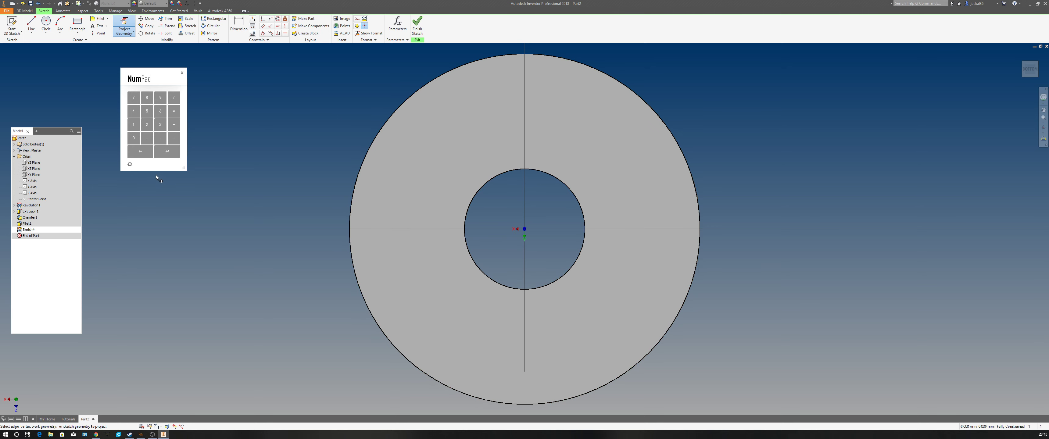
# - Sketch a circle centred on the origin, between the central hole and the flange's outer edge
pyautogui.click(47, 26)
pyautogui.click(524, 229)
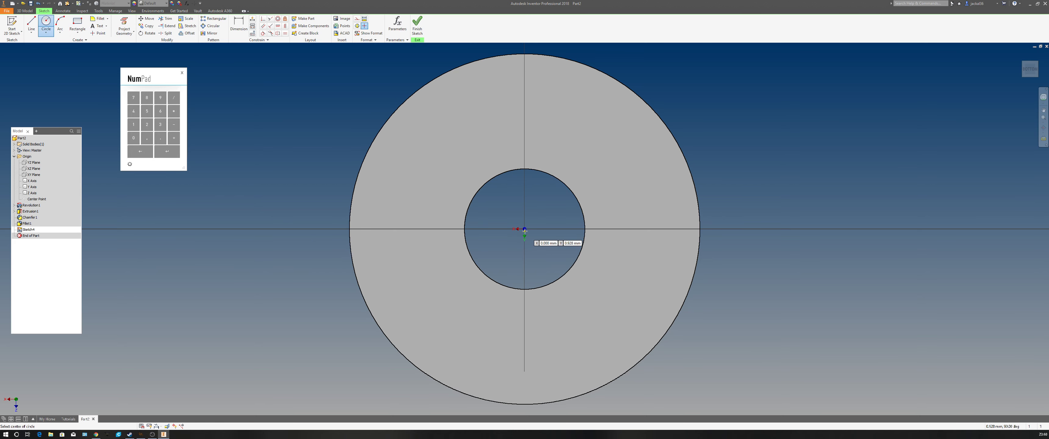
pyautogui.click(441, 291)
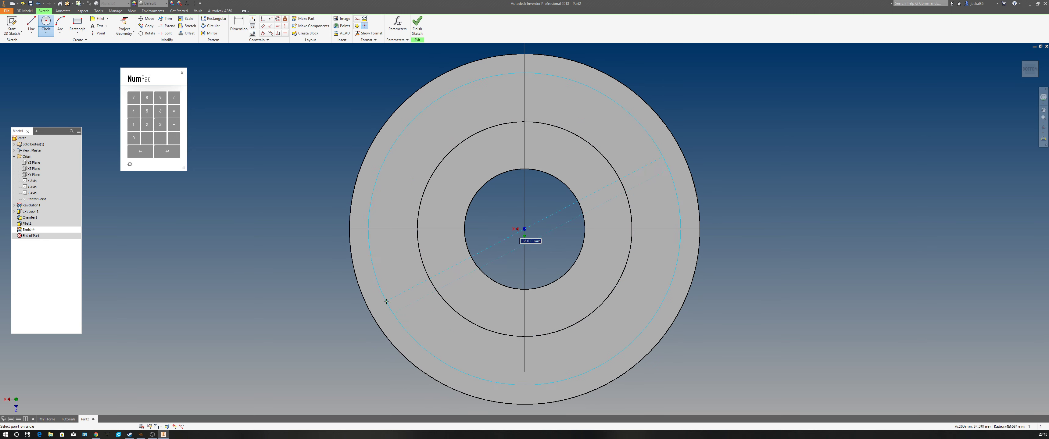
# - Complete the origin-centred circle on the flange's underside, with its rim between the boss base and the flange's outer edge
pyautogui.click(406, 292)
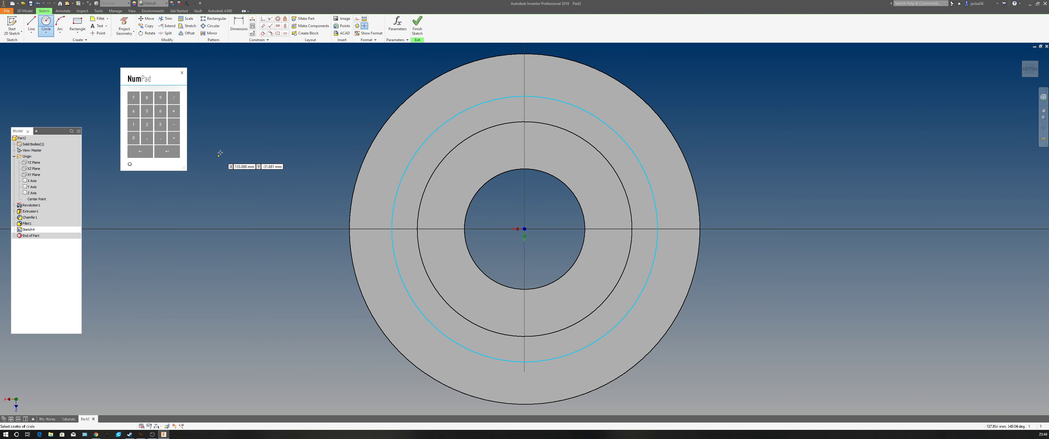
pyautogui.press('F6')
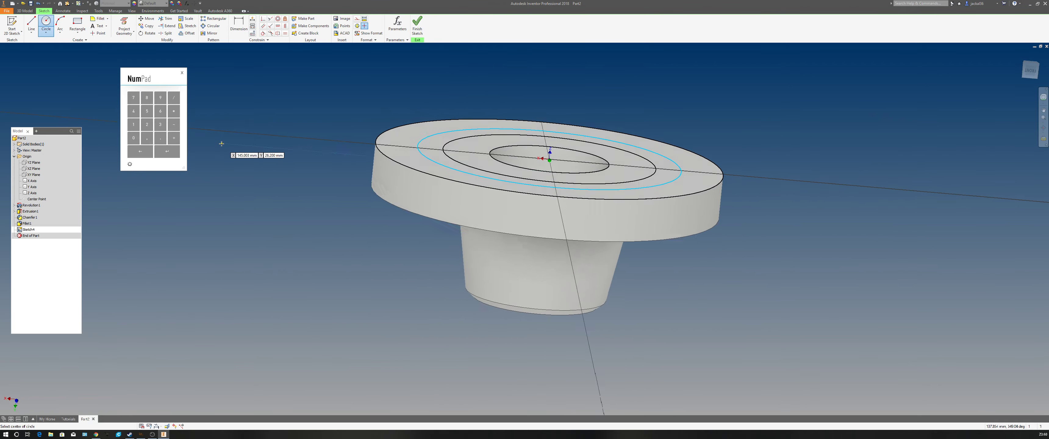
pyautogui.press('F5')
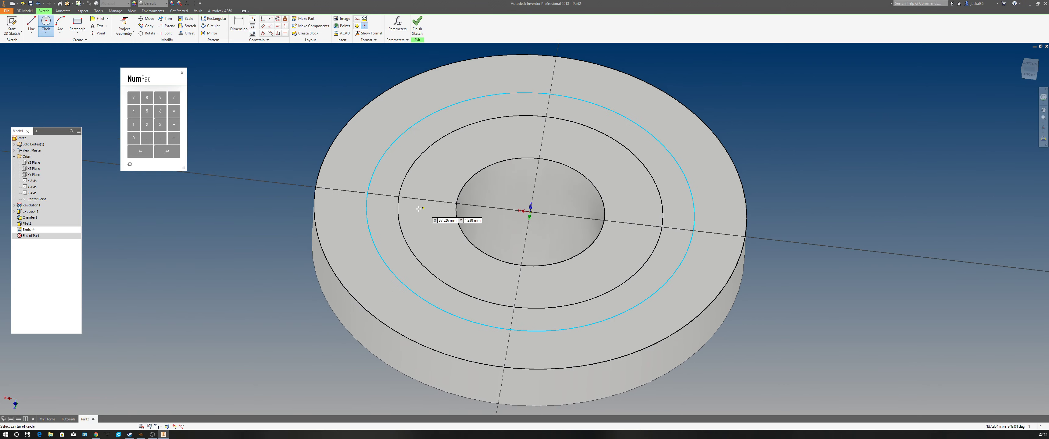
pyautogui.keyDown('shift'); pyautogui.moveTo(420, 209); pyautogui.dragTo(349, 257, button='middle'); pyautogui.keyUp('shift')
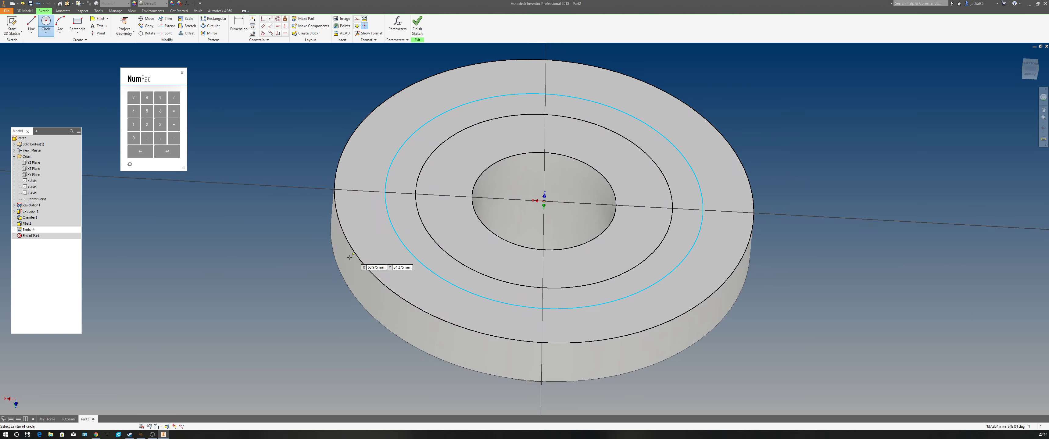
pyautogui.rightClick(248, 101)
pyautogui.click(274, 102)
# - Dimension the diameter of the origin-centred circle on the flange's underside as 92 mm
pyautogui.click(239, 25)
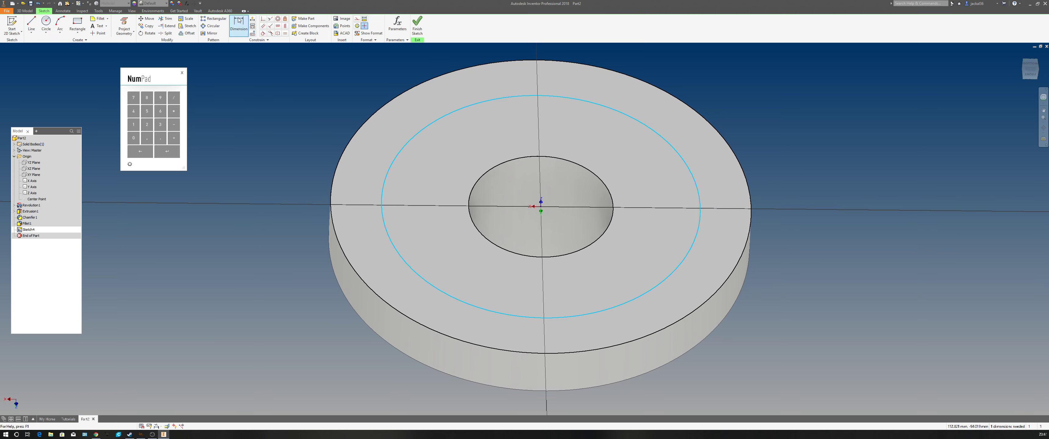
pyautogui.click(394, 164)
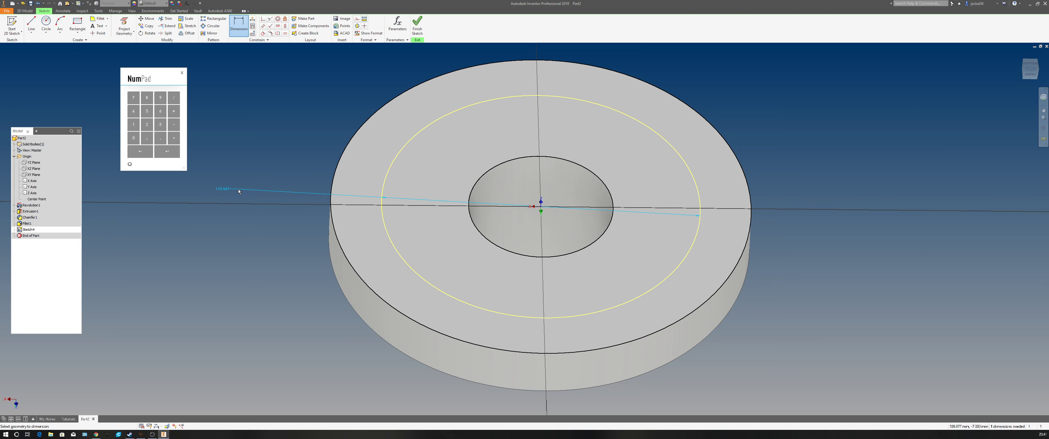
pyautogui.click(251, 176)
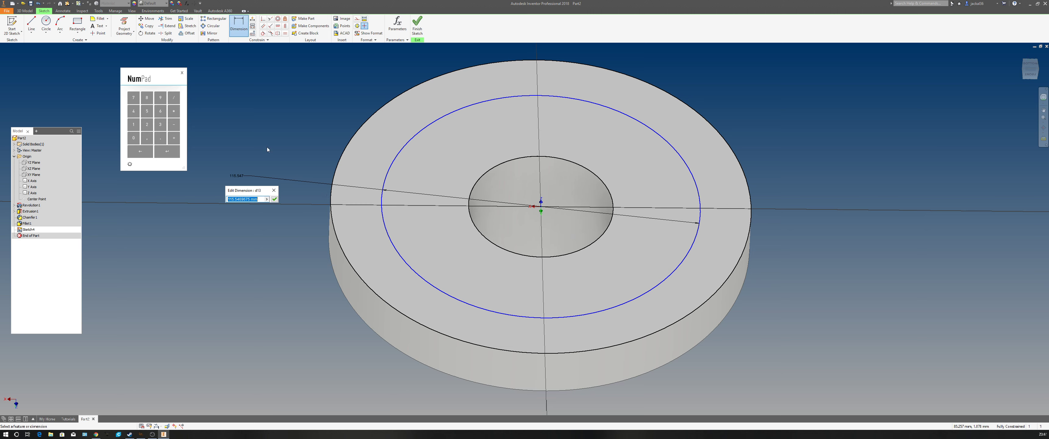
pyautogui.click(161, 102)
pyautogui.click(147, 125)
pyautogui.click(161, 138)
pyautogui.click(133, 124)
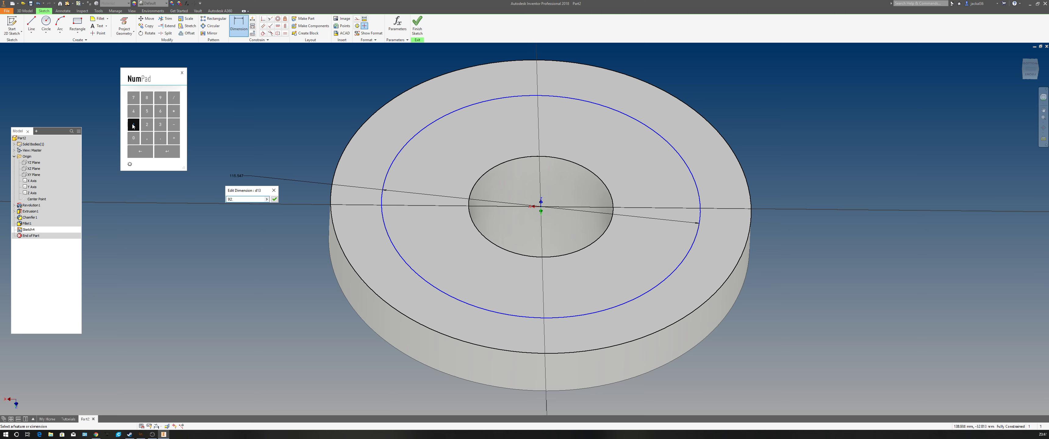
pyautogui.click(170, 153)
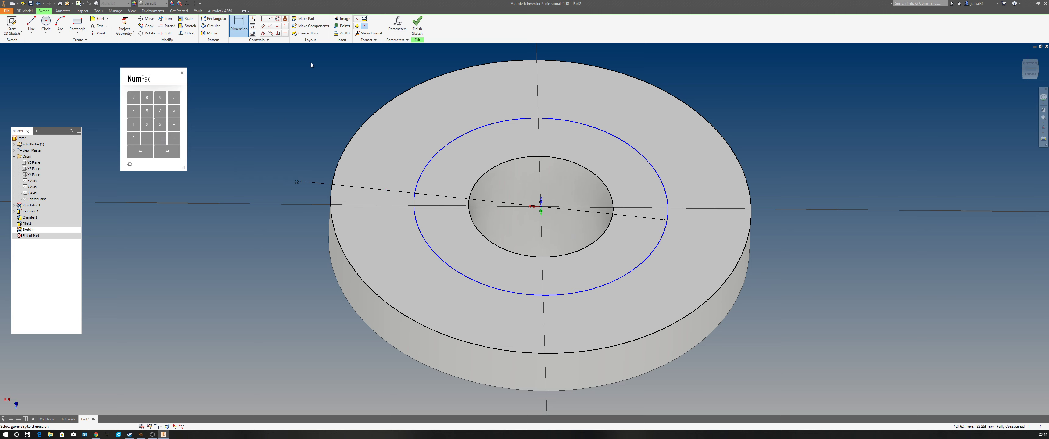
# - Sketch another circle centred on the origin that follows the flange's outer edge, and finish the sketch
pyautogui.click(50, 23)
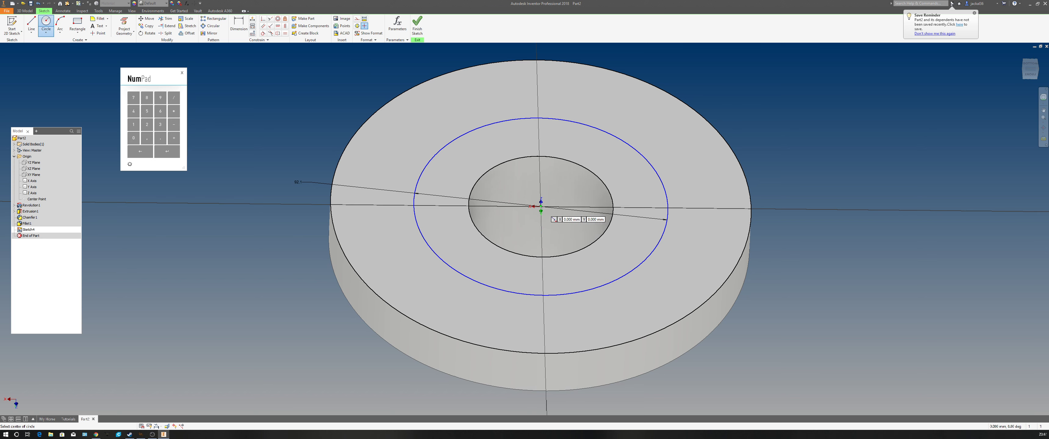
pyautogui.click(541, 207)
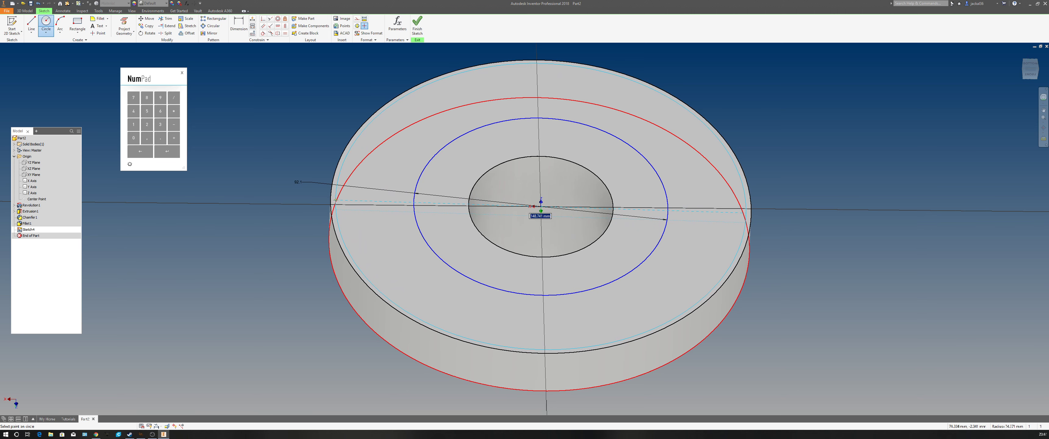
pyautogui.click(344, 216)
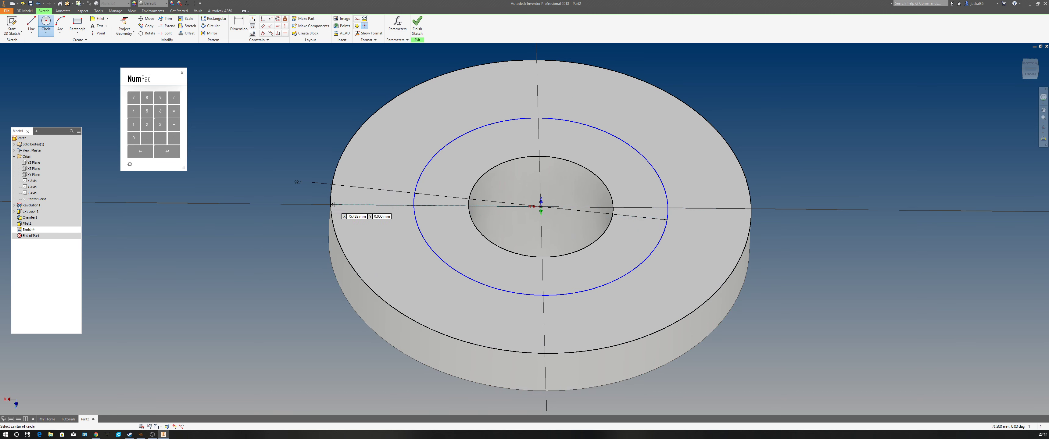
pyautogui.rightClick(279, 73)
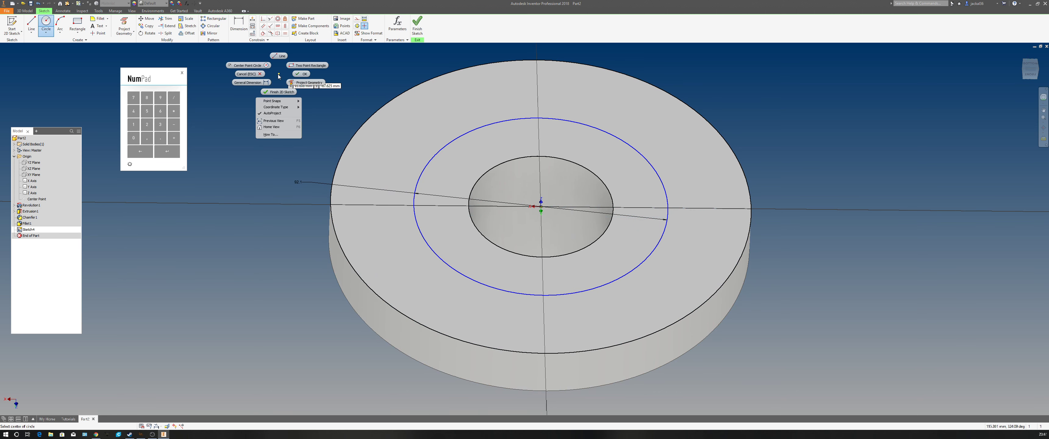
pyautogui.click(282, 94)
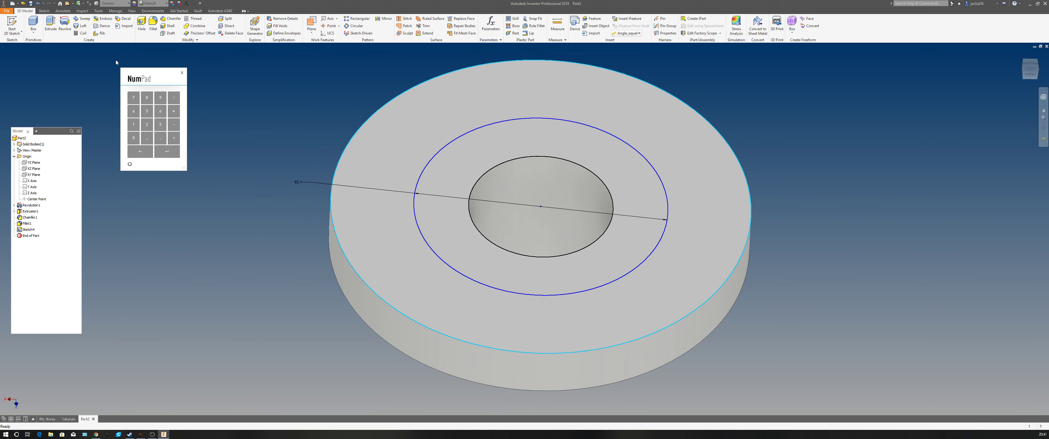
# - Extrude-cut the ring between the 92 mm circle and the flange's outer edge 1 mm deep into the underside
pyautogui.click(51, 24)
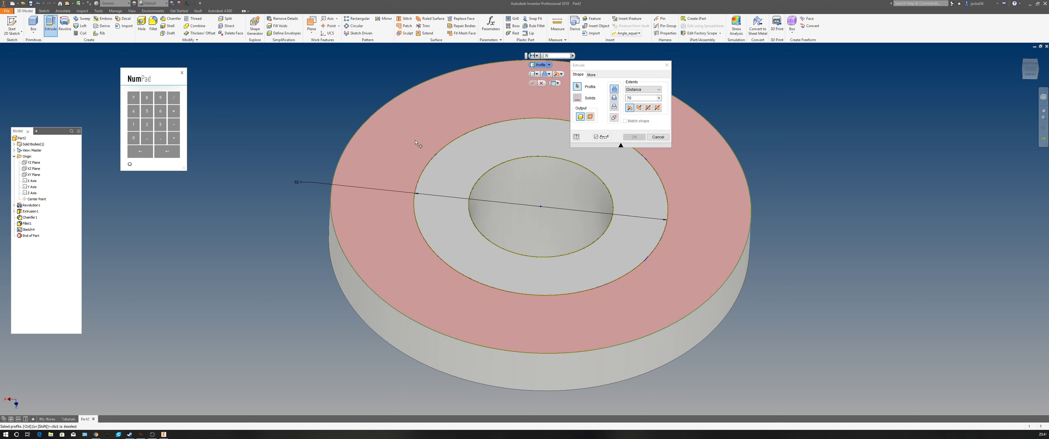
pyautogui.click(393, 140)
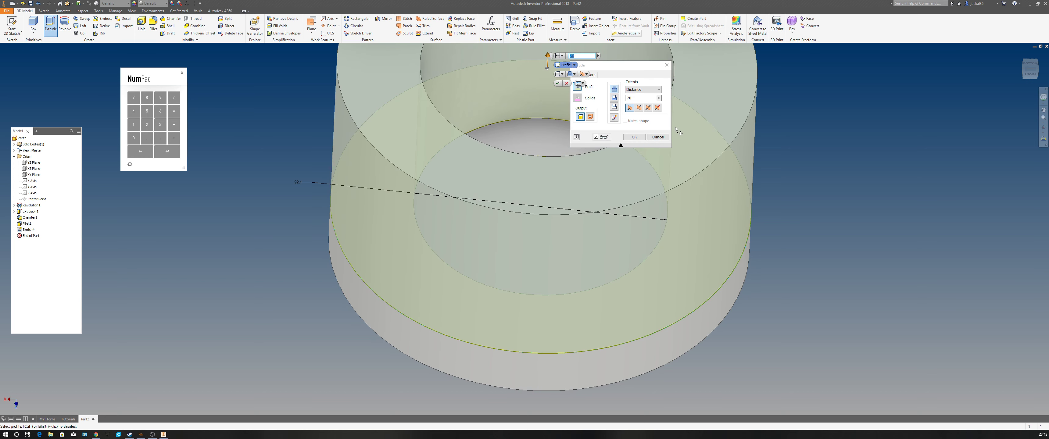
pyautogui.click(614, 98)
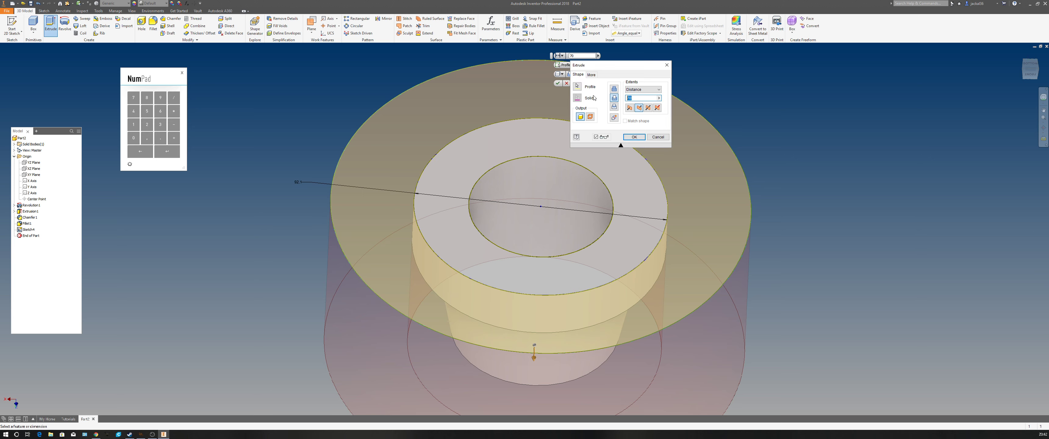
pyautogui.click(133, 124)
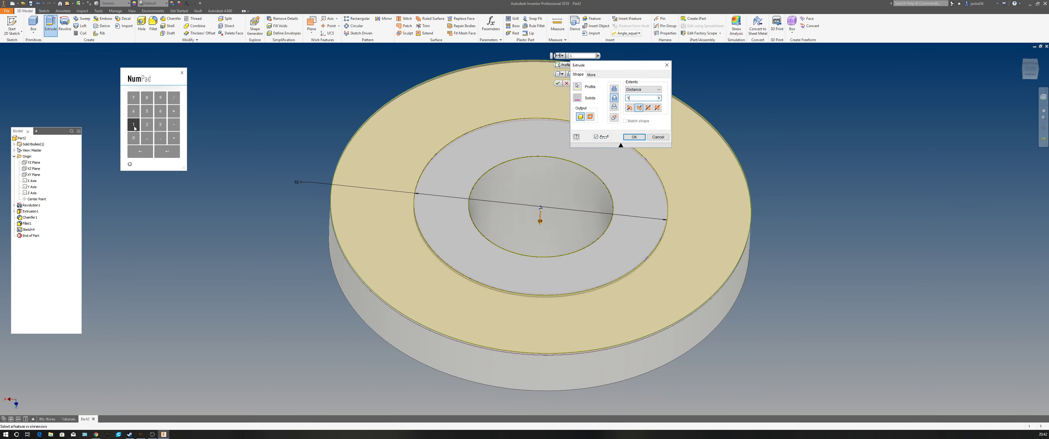
pyautogui.click(167, 152)
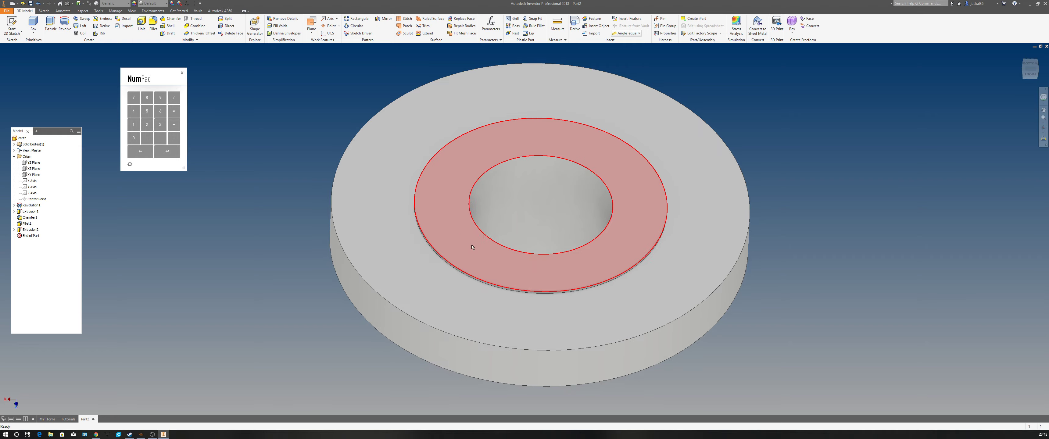
# - Start a new sketch on the recessed outer ring of the flange's underside
pyautogui.press('F6')
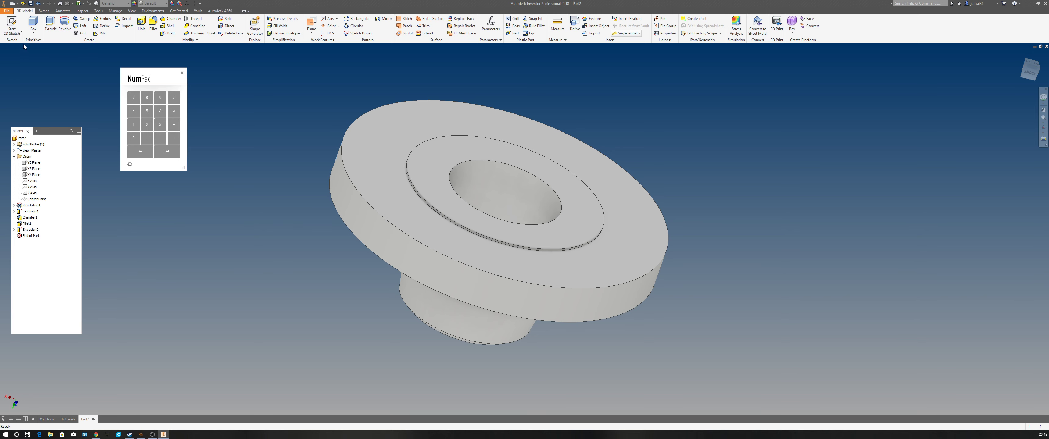
pyautogui.click(17, 24)
pyautogui.click(387, 186)
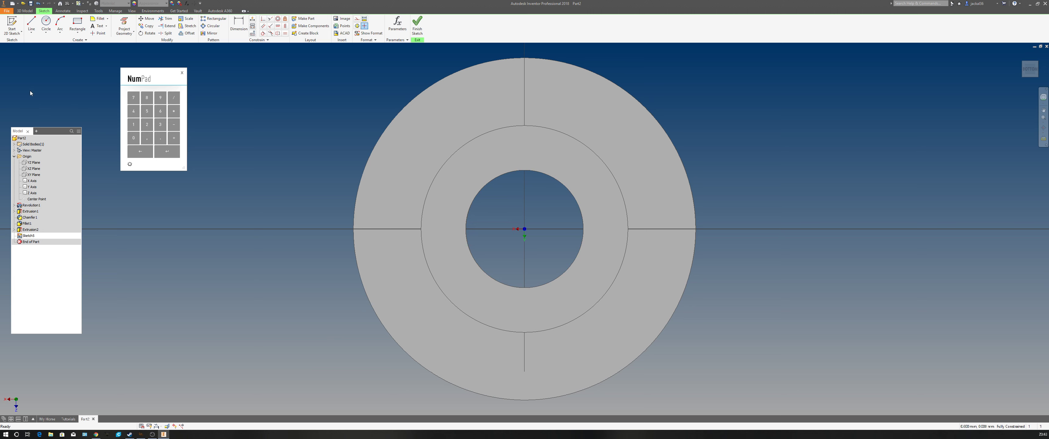
# - Sketch an origin-centred circle about 128 mm in diameter on the recessed ring and convert it to construction geometry
pyautogui.click(47, 21)
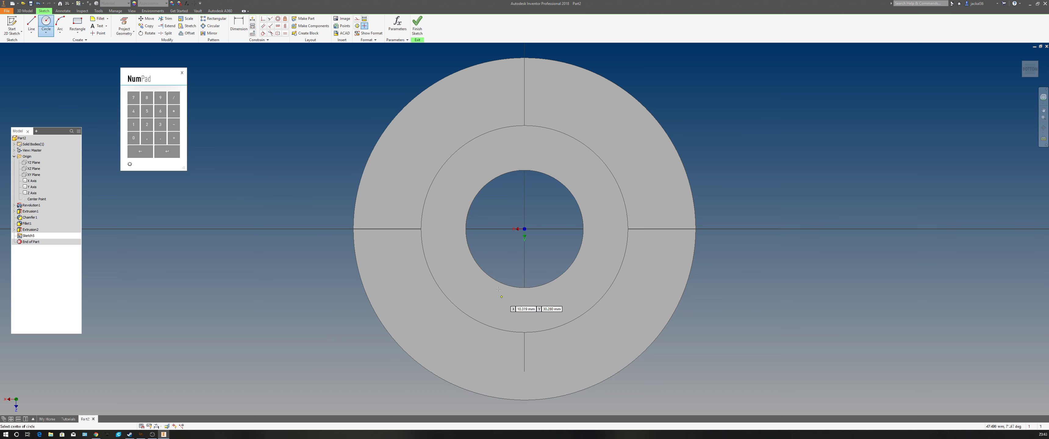
pyautogui.click(524, 229)
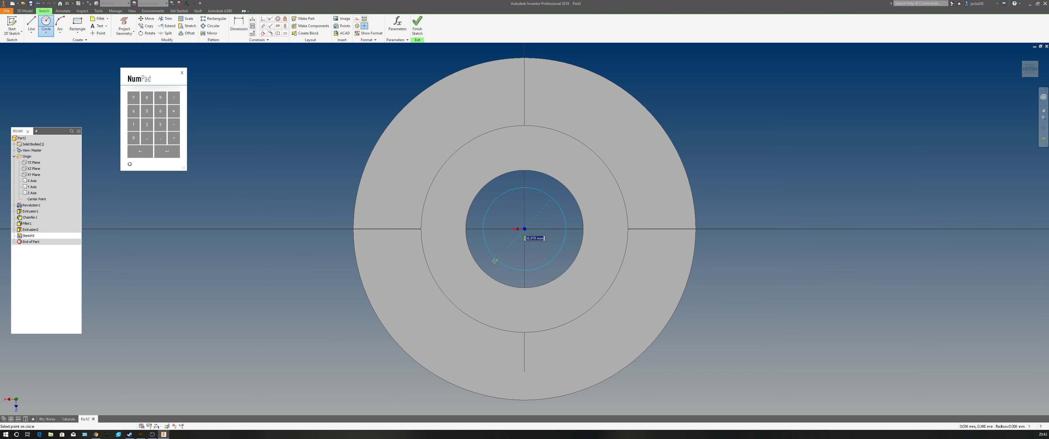
pyautogui.click(380, 233)
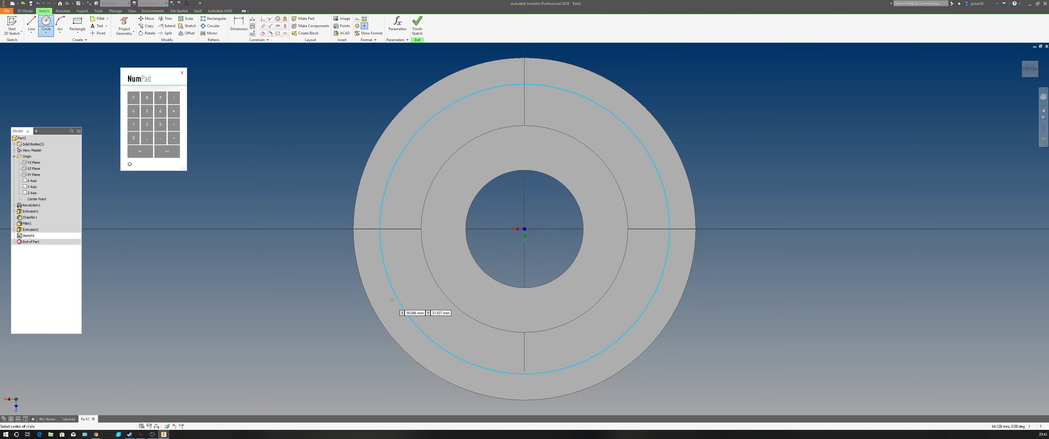
pyautogui.rightClick(255, 169)
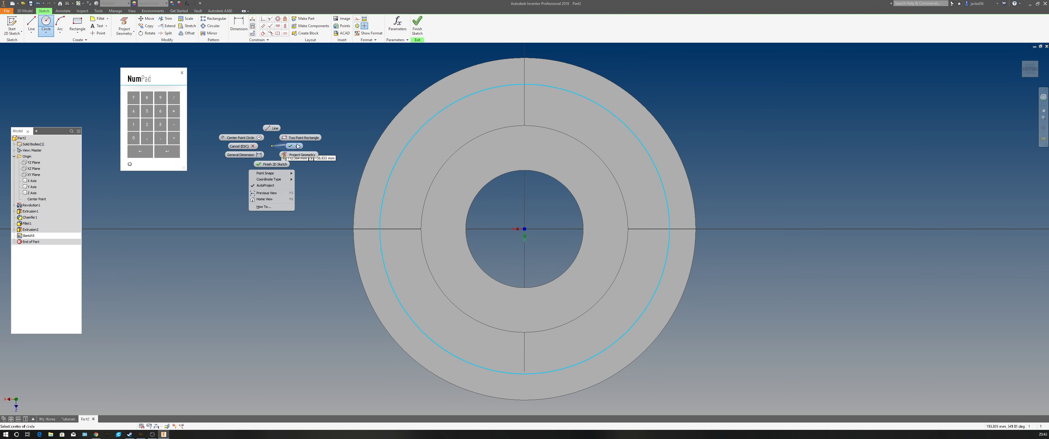
pyautogui.click(428, 138)
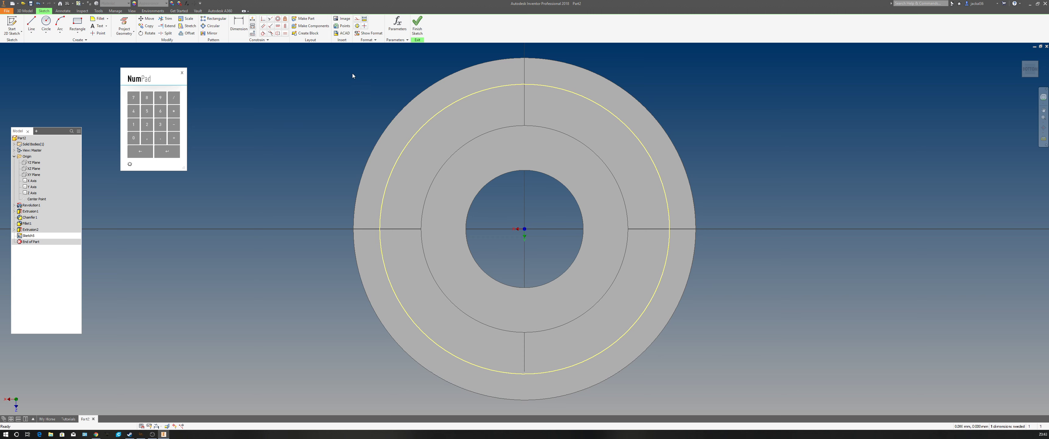
pyautogui.click(357, 18)
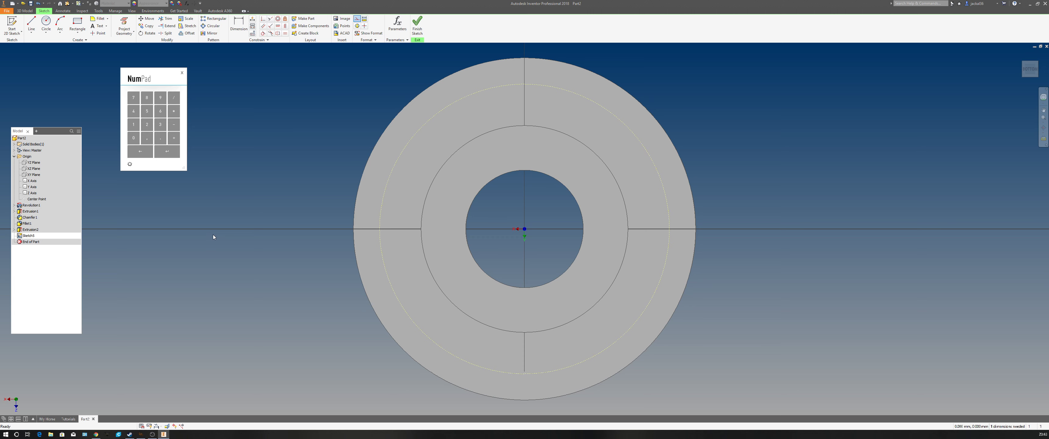
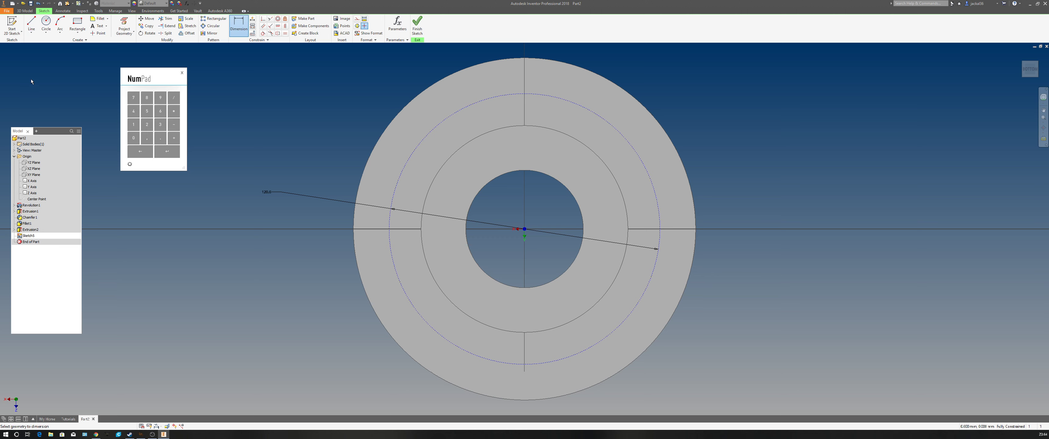
# - Sketch a circle about 17 mm in diameter centred where the construction circle crosses the vertical axis above the origin
pyautogui.click(46, 23)
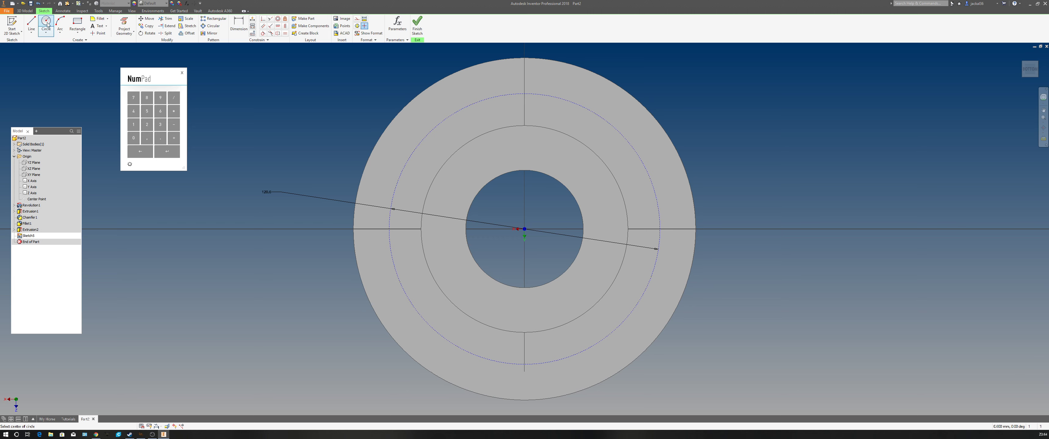
pyautogui.click(524, 94)
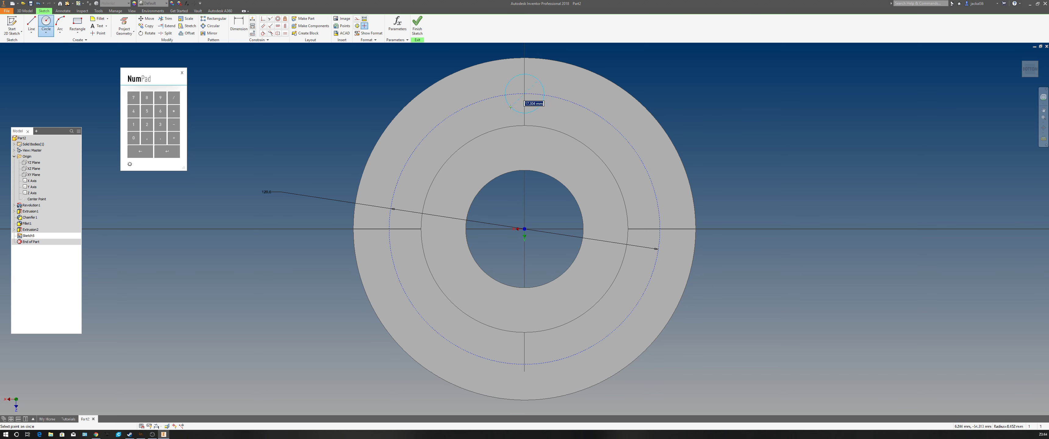
pyautogui.click(510, 106)
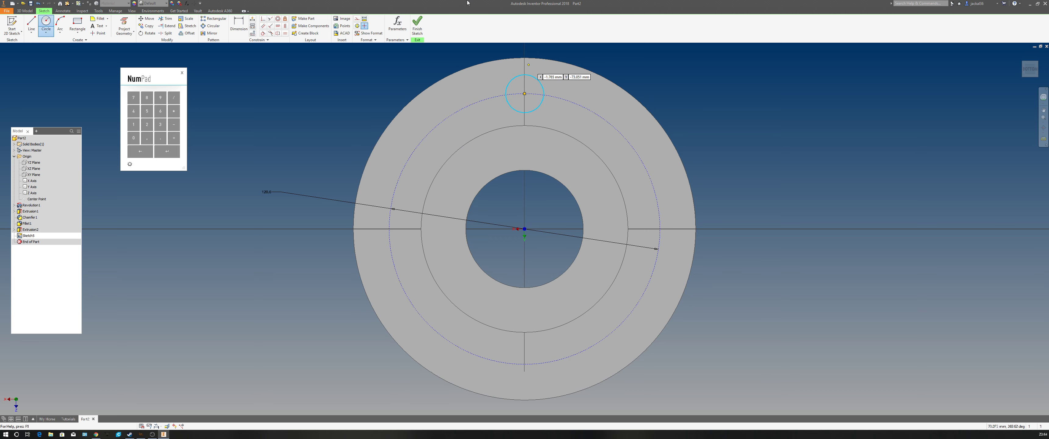
# - Dimension the small bolt-hole circle's diameter as 19 mm and finish the sketch
pyautogui.click(239, 25)
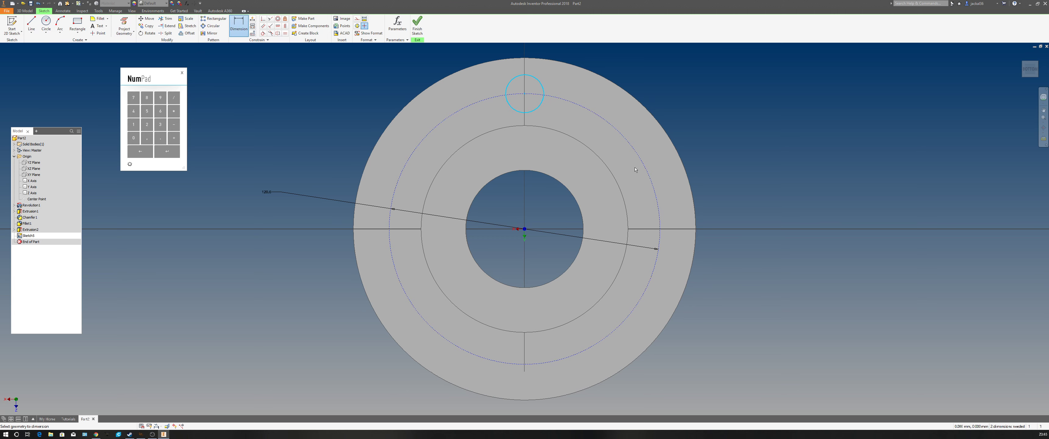
pyautogui.click(543, 86)
pyautogui.click(666, 78)
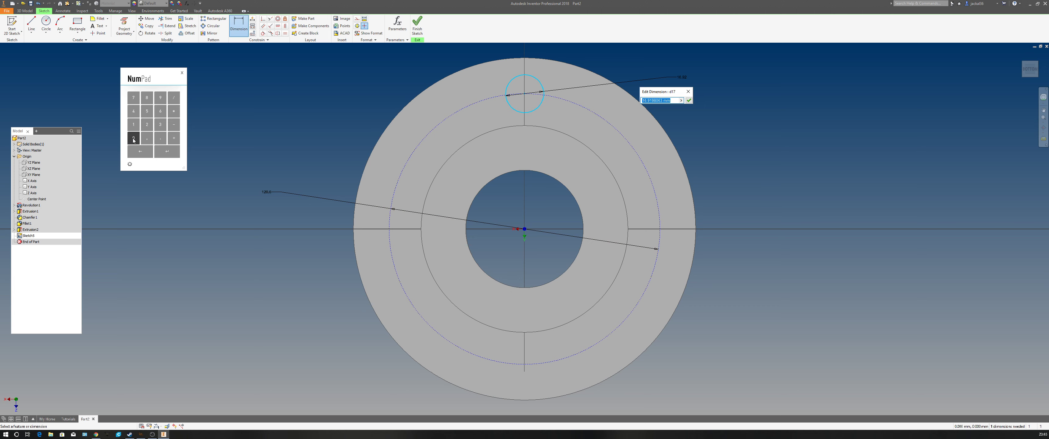
pyautogui.click(134, 124)
pyautogui.click(161, 98)
pyautogui.click(165, 152)
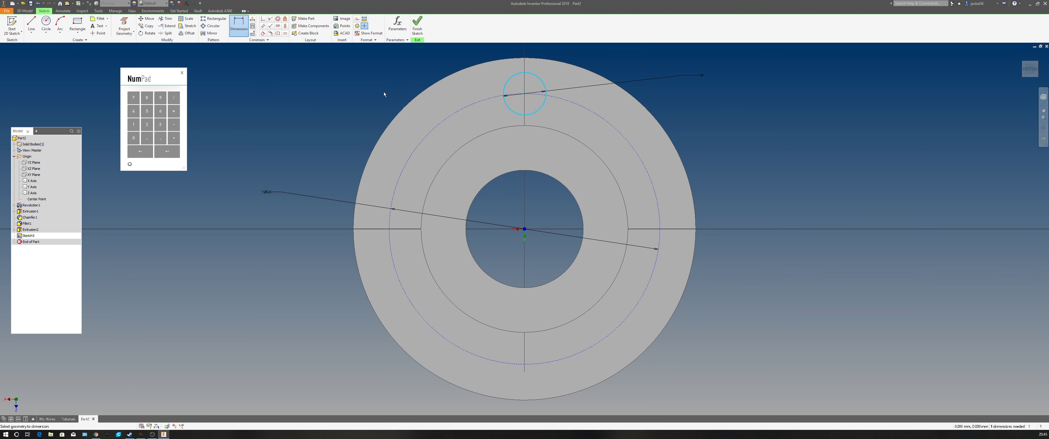
pyautogui.click(418, 22)
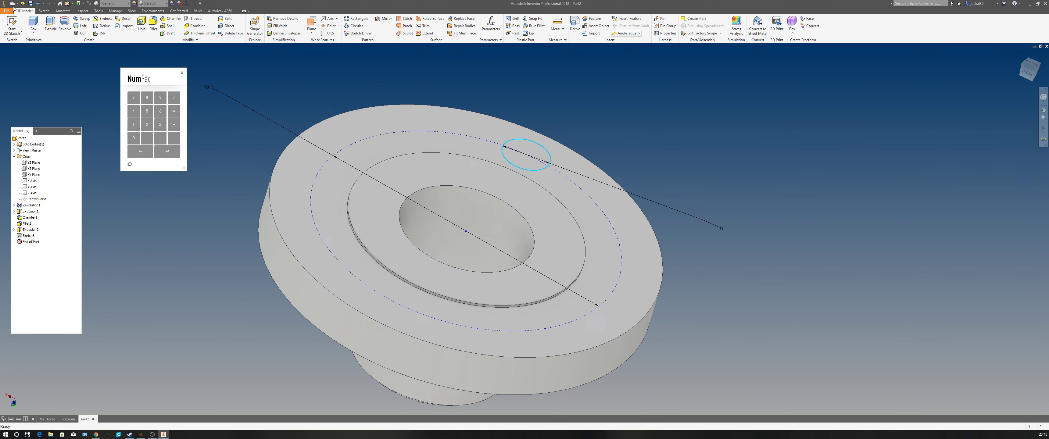
# - Extrude the 19 mm bolt-hole circle as a cut through the flange, with the direction set into the body
pyautogui.click(46, 12)
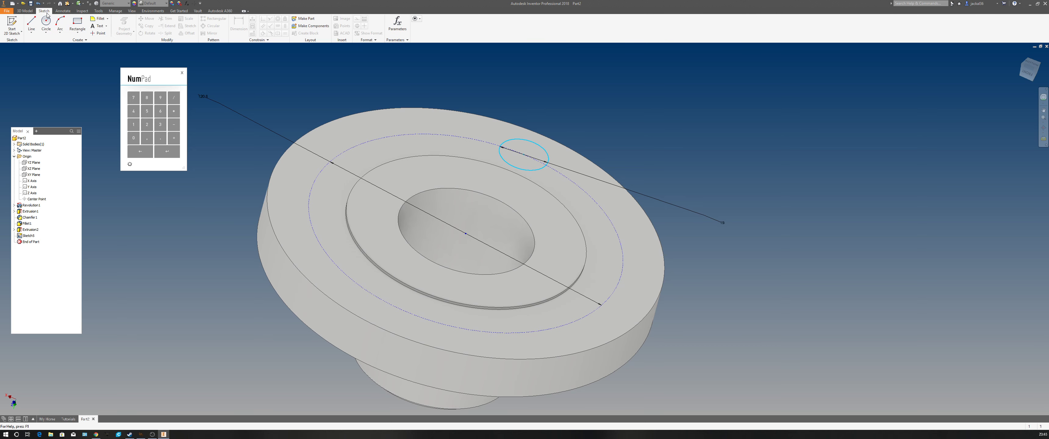
pyautogui.click(29, 12)
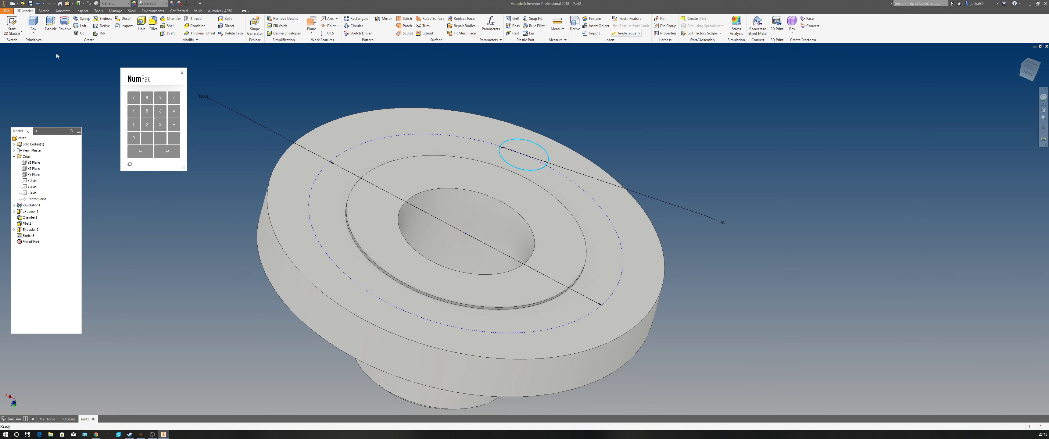
pyautogui.click(51, 23)
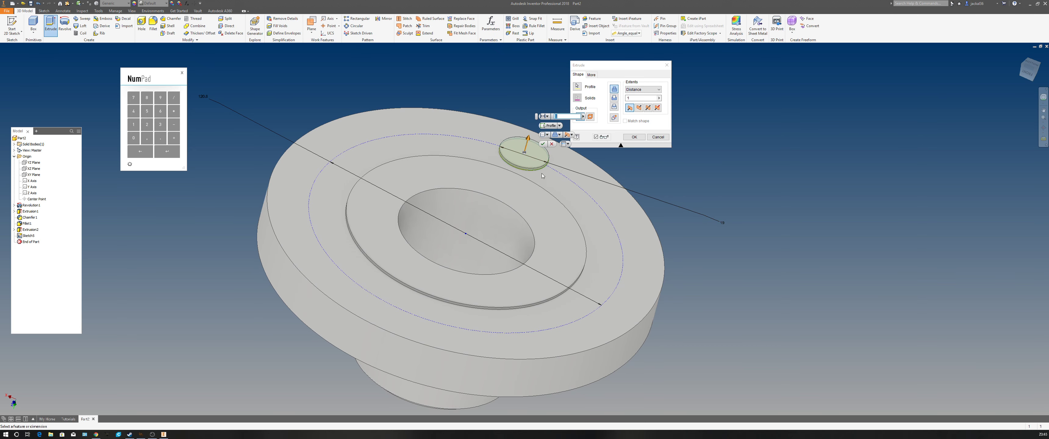
pyautogui.click(533, 160)
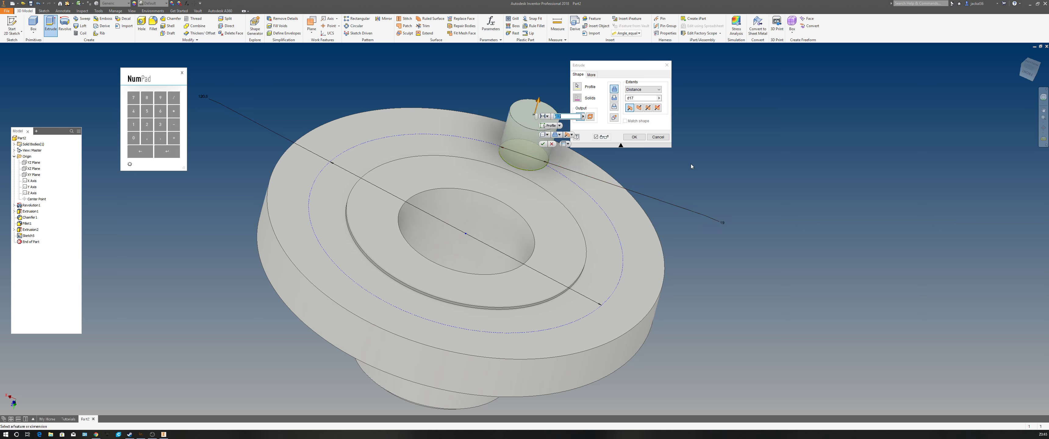
pyautogui.click(587, 142)
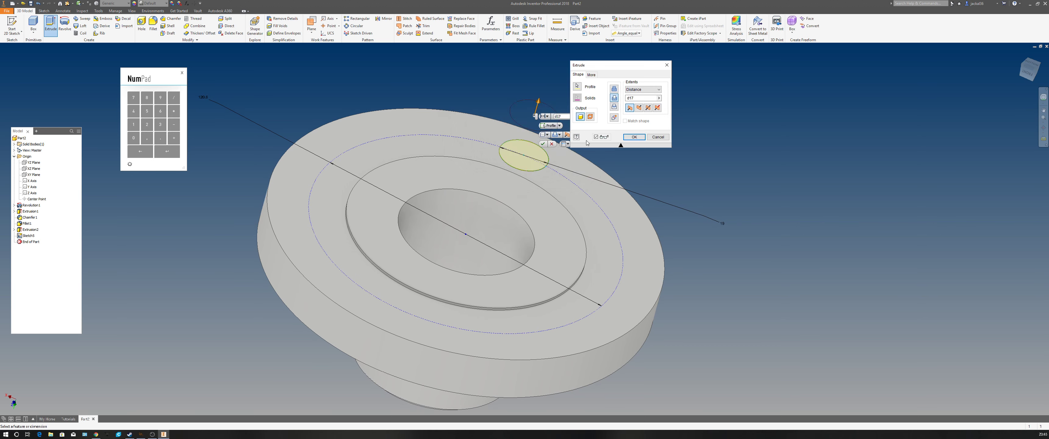
pyautogui.click(639, 107)
pyautogui.moveTo(640, 111)
pyautogui.keyDown('shift'); pyautogui.mouseDown(button='middle')
pyautogui.moveTo(628, 171)
pyautogui.moveTo(644, 159)
pyautogui.moveTo(634, 140)
pyautogui.mouseUp(button='middle'); pyautogui.keyUp('shift')
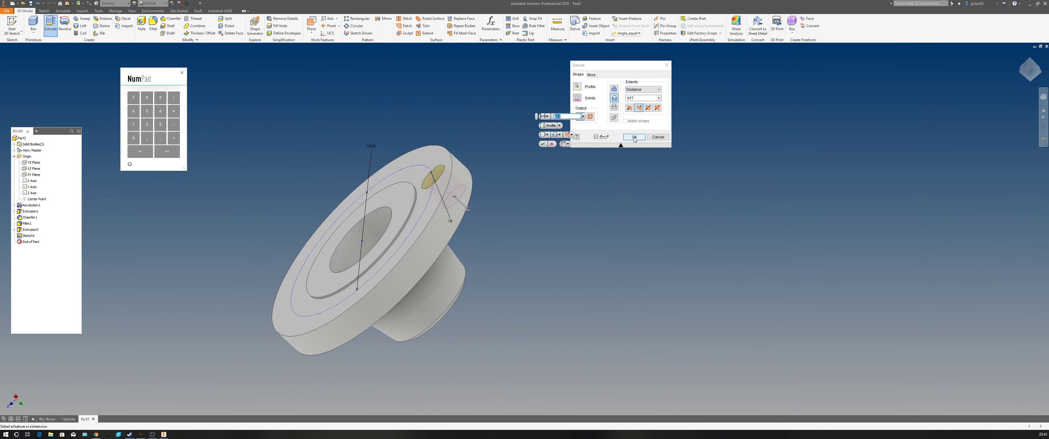
pyautogui.click(634, 137)
pyautogui.press('F5')
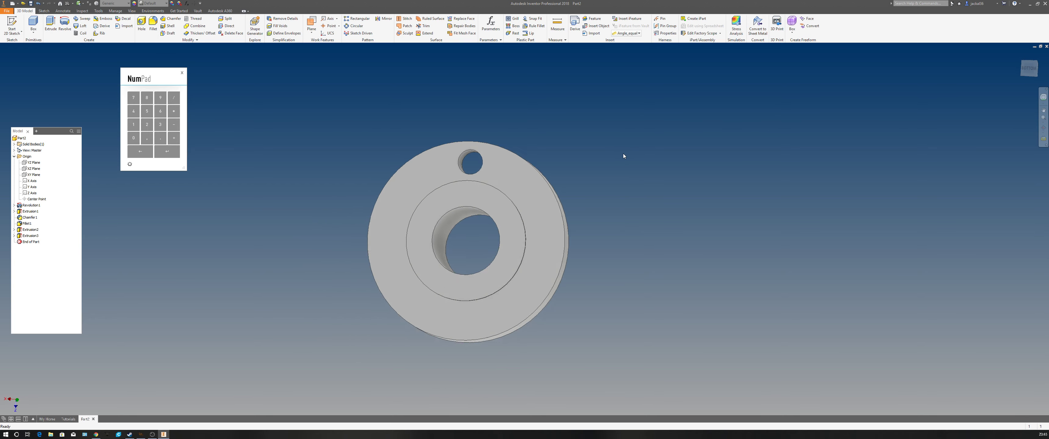
pyautogui.press('F5')
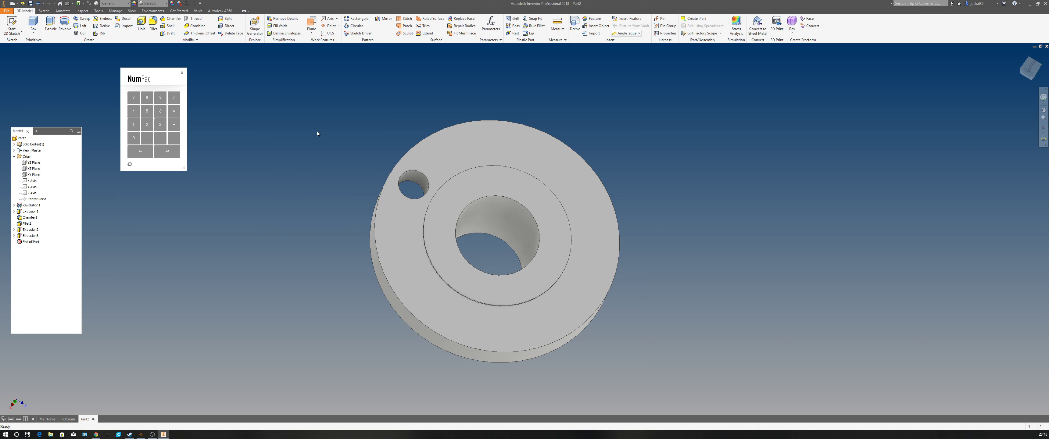
# - Circular-pattern the bolt hole about the centre bore's axis with 4 occurrences over 360 degrees
pyautogui.click(355, 27)
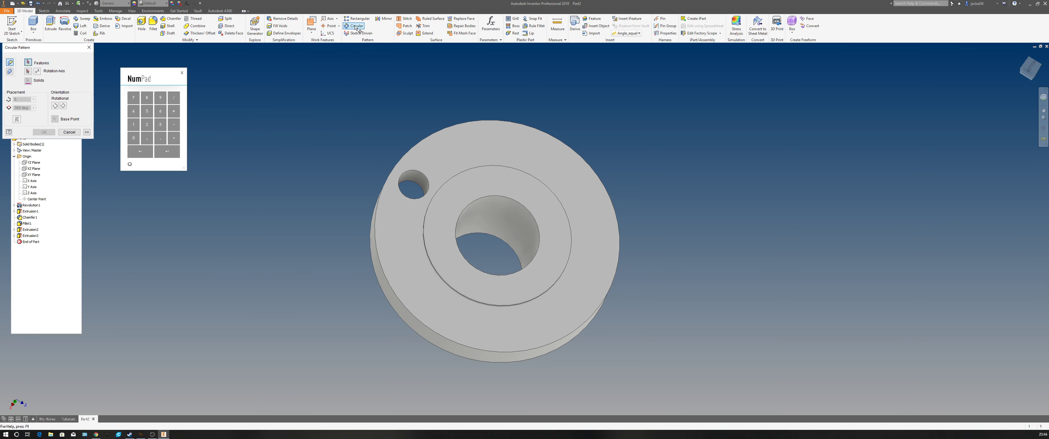
pyautogui.click(424, 177)
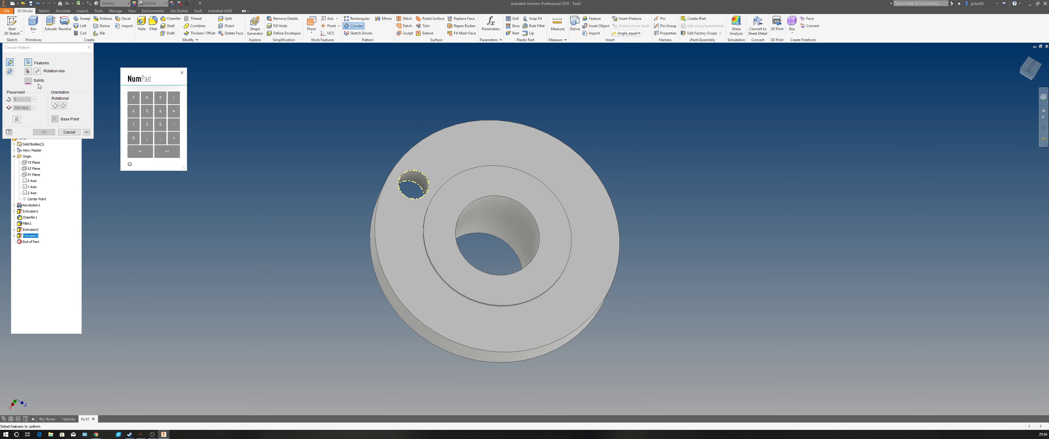
pyautogui.click(27, 71)
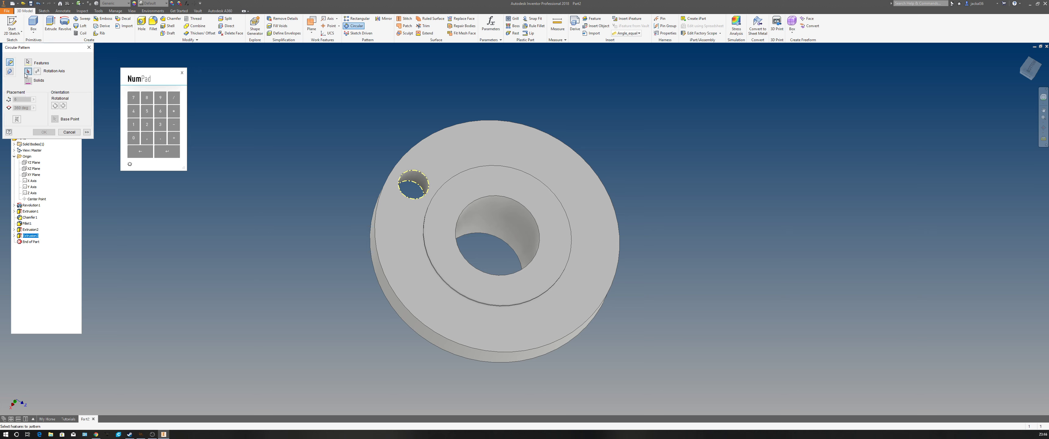
pyautogui.click(492, 201)
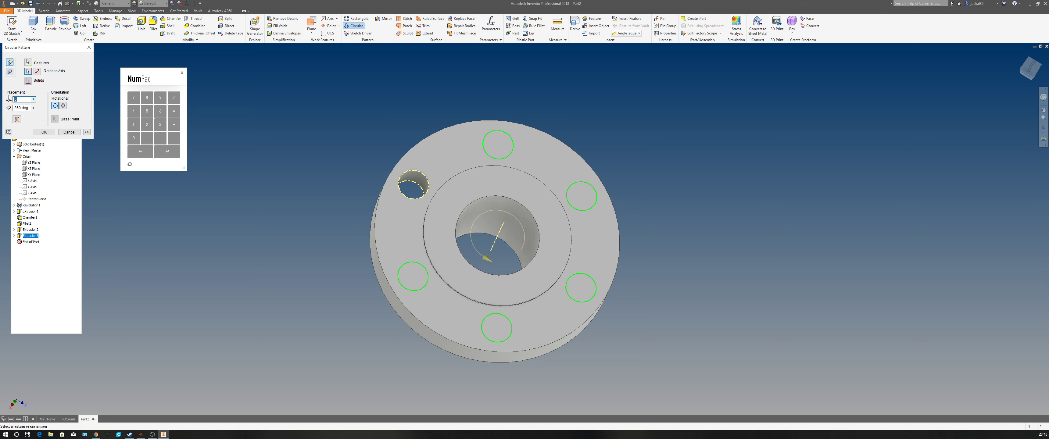
pyautogui.click(133, 111)
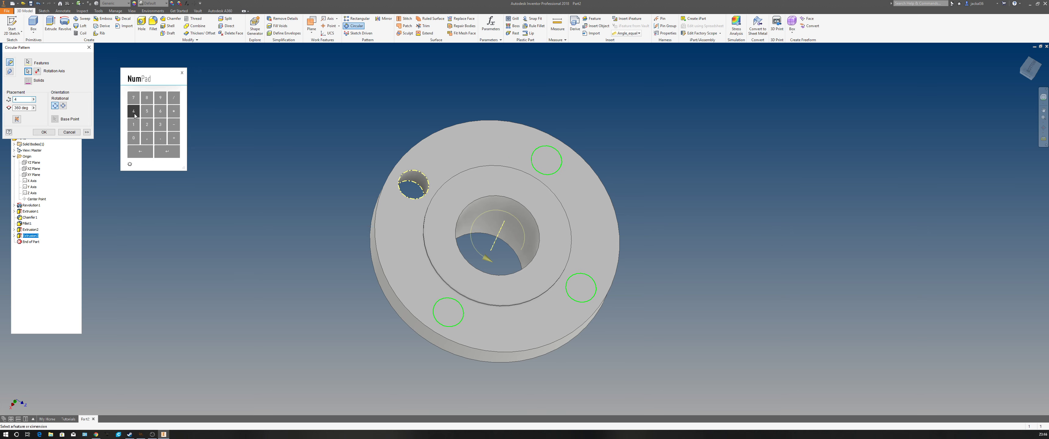
pyautogui.click(167, 152)
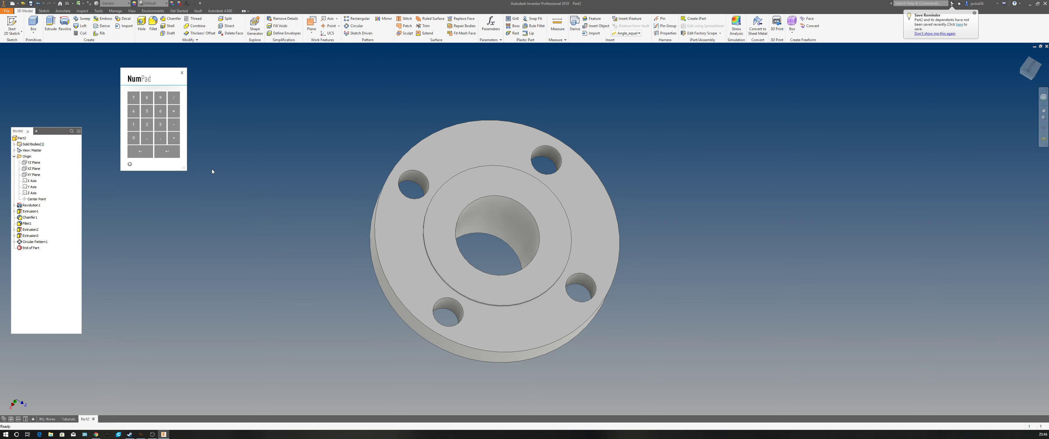
# - Chamfer the flange's outer edge on the boss side with a distance of 1 mm
pyautogui.press('F6')
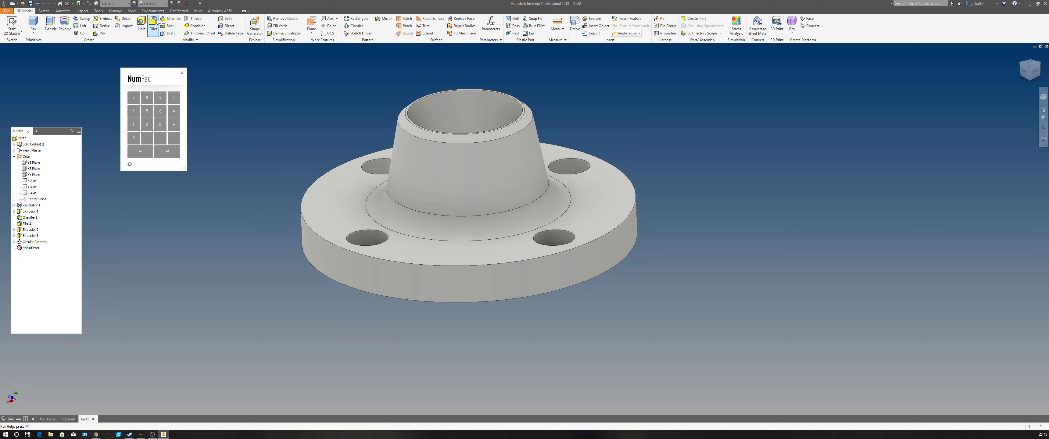
pyautogui.click(171, 18)
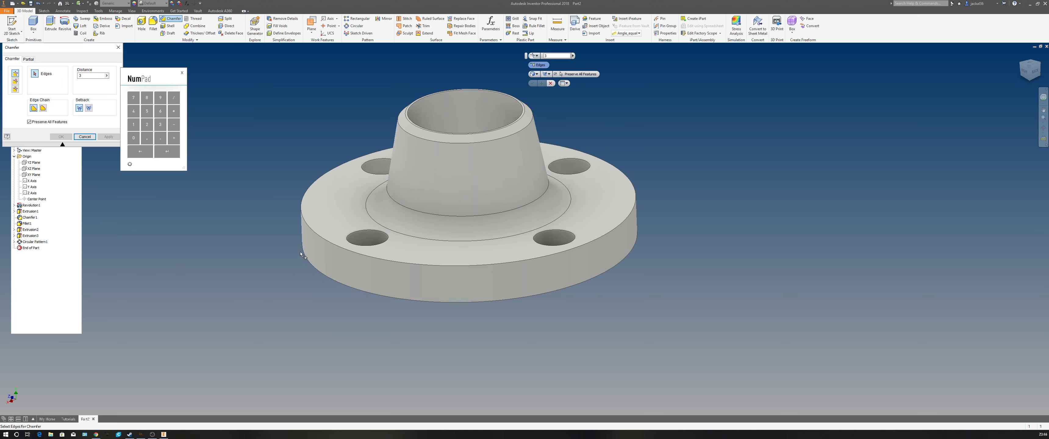
pyautogui.click(315, 224)
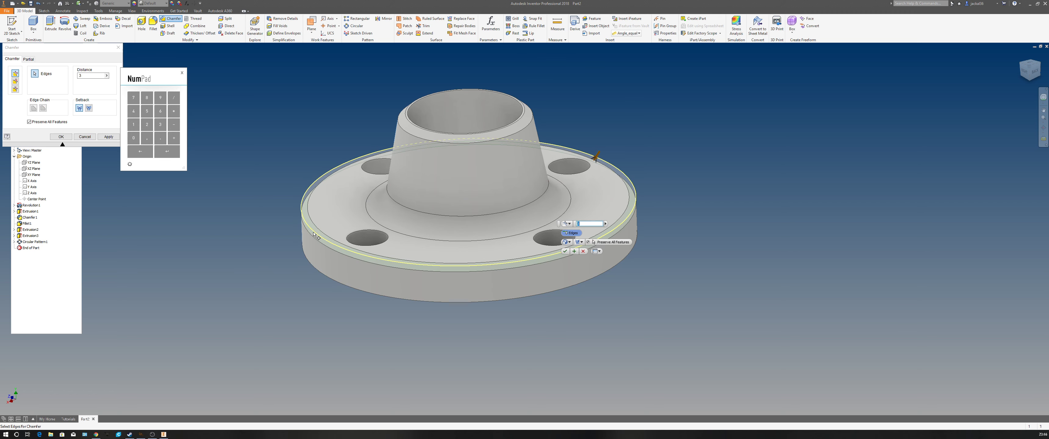
pyautogui.click(96, 75)
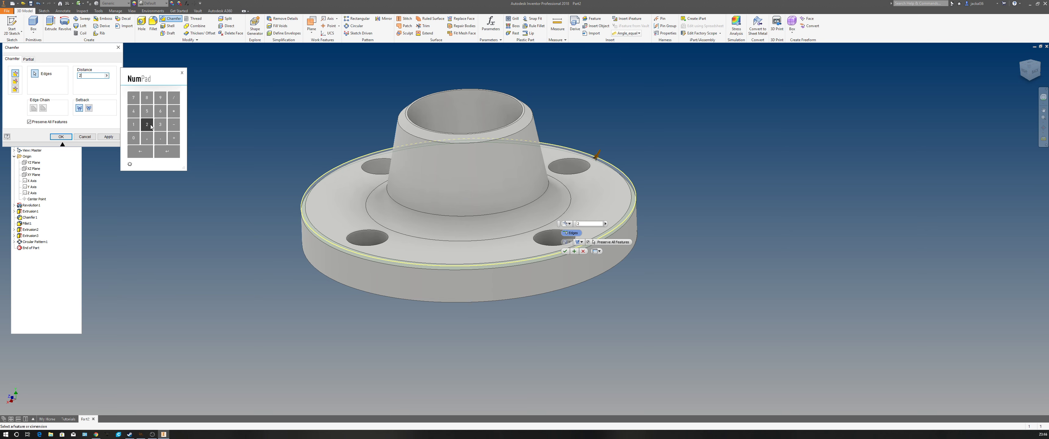
pyautogui.click(138, 125)
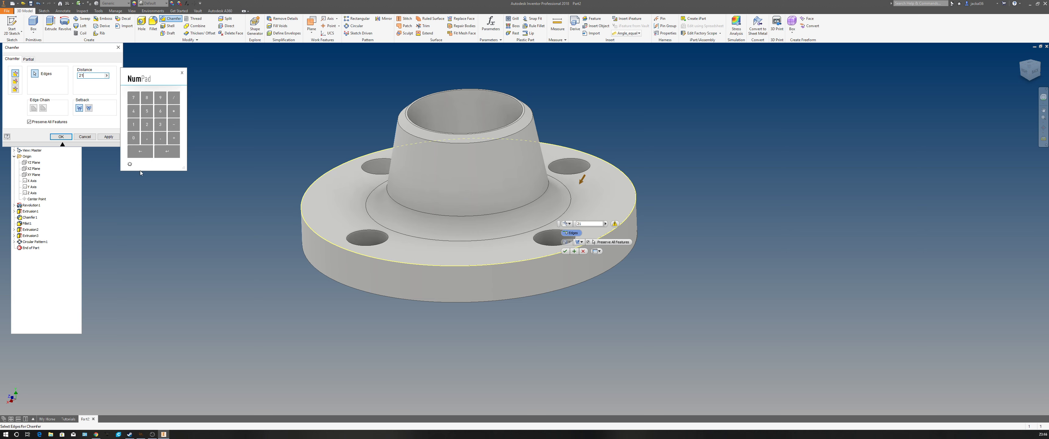
pyautogui.click(140, 152)
pyautogui.click(140, 151)
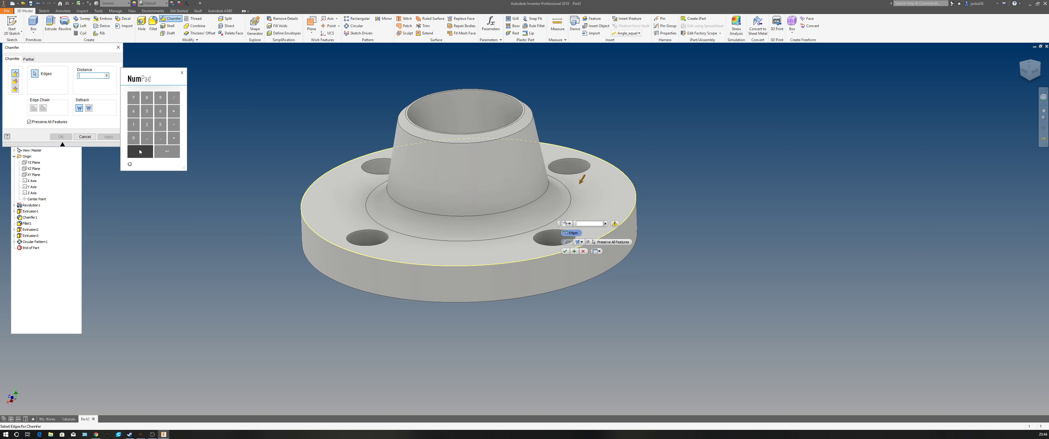
pyautogui.click(134, 125)
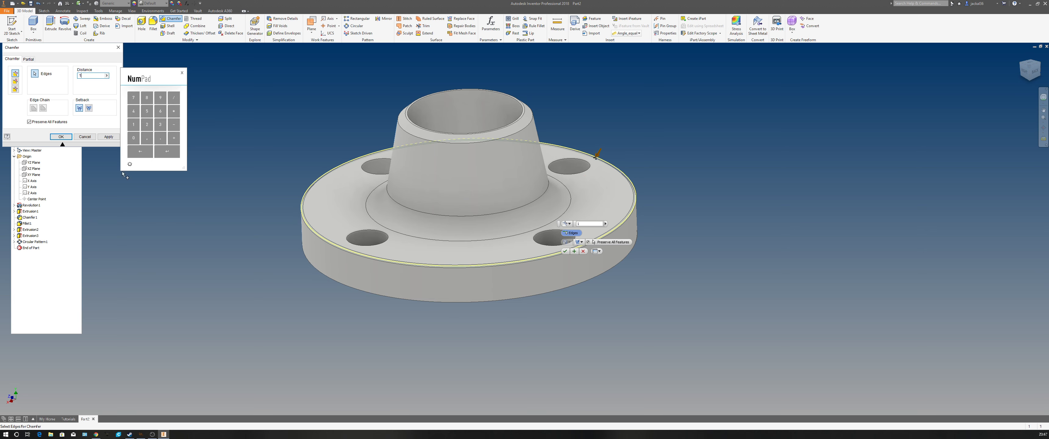
pyautogui.click(166, 156)
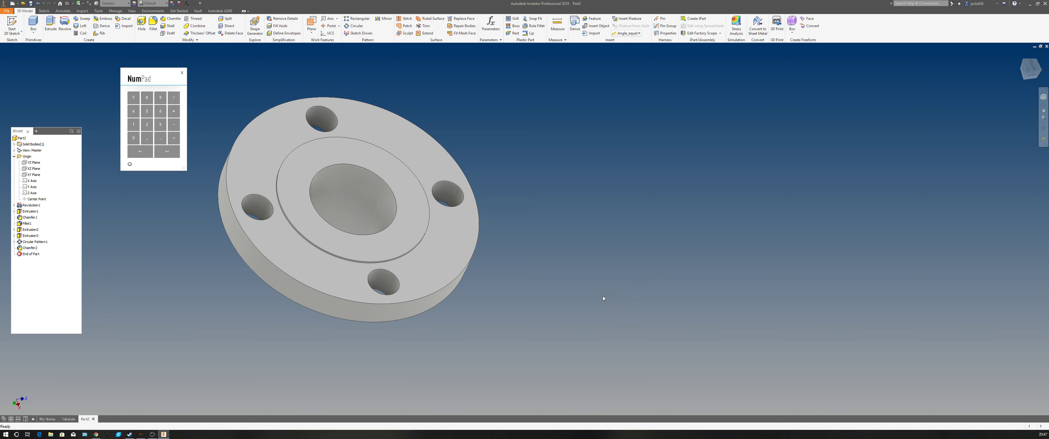
# - Select the whole part, open the Appearance Browser and expand the Inventor Material Library categories
pyautogui.keyDown('shift'); pyautogui.moveTo(557, 229); pyautogui.dragTo(430, 251, button='middle'); pyautogui.keyUp('shift')
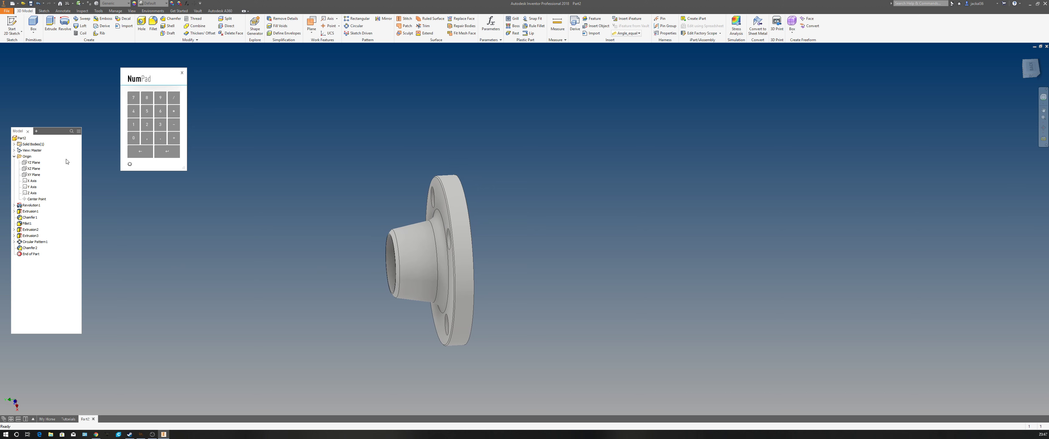
pyautogui.click(18, 140)
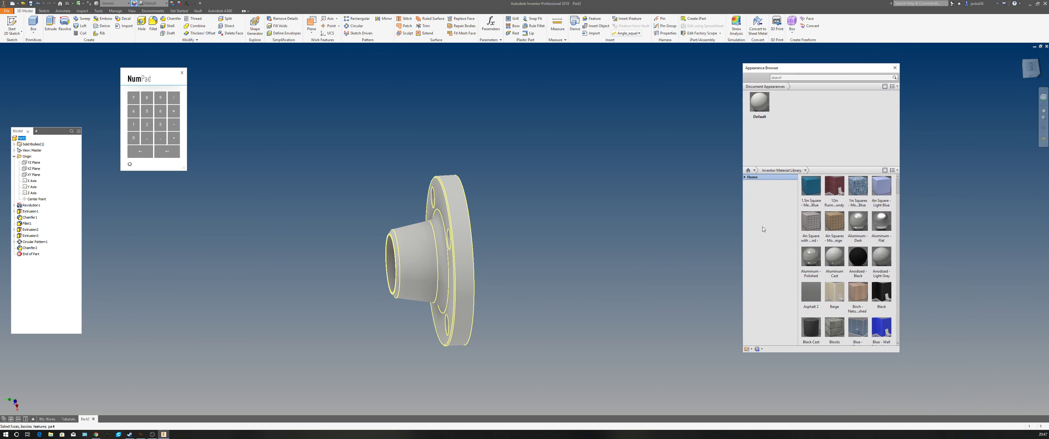
pyautogui.click(745, 177)
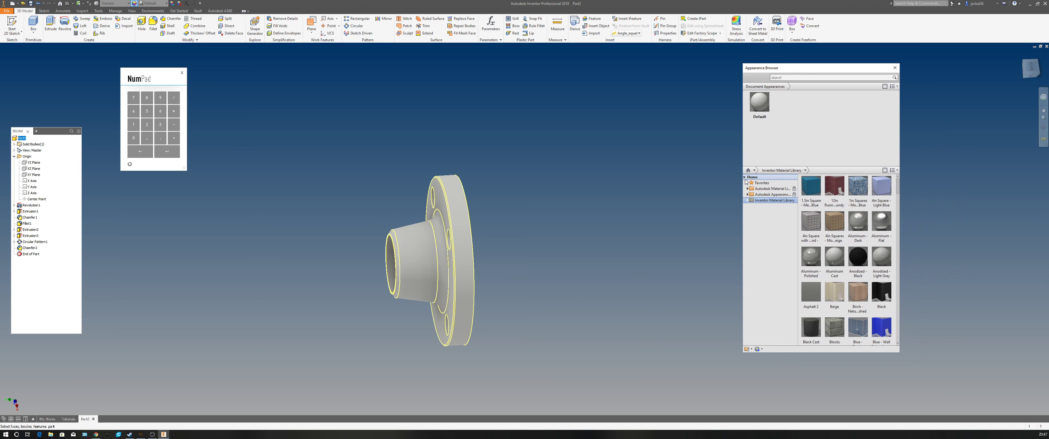
pyautogui.click(747, 200)
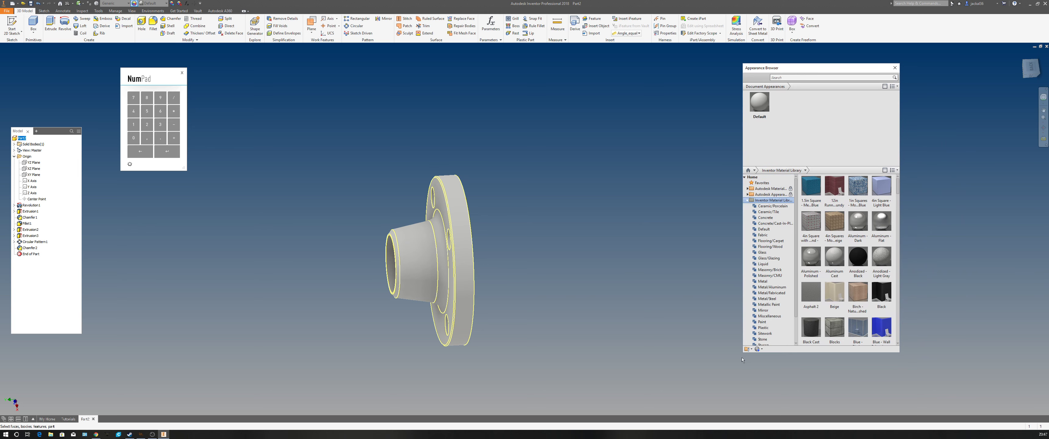
# - Browse the Metal, Metal/Aluminum and Metal/Fabricated appearances, previewing Steel Galvanized on the part
pyautogui.click(762, 281)
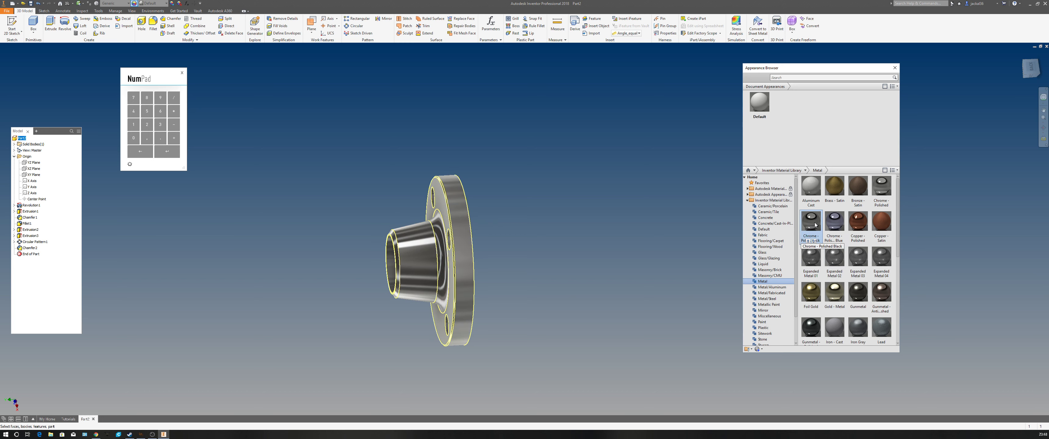
pyautogui.click(767, 287)
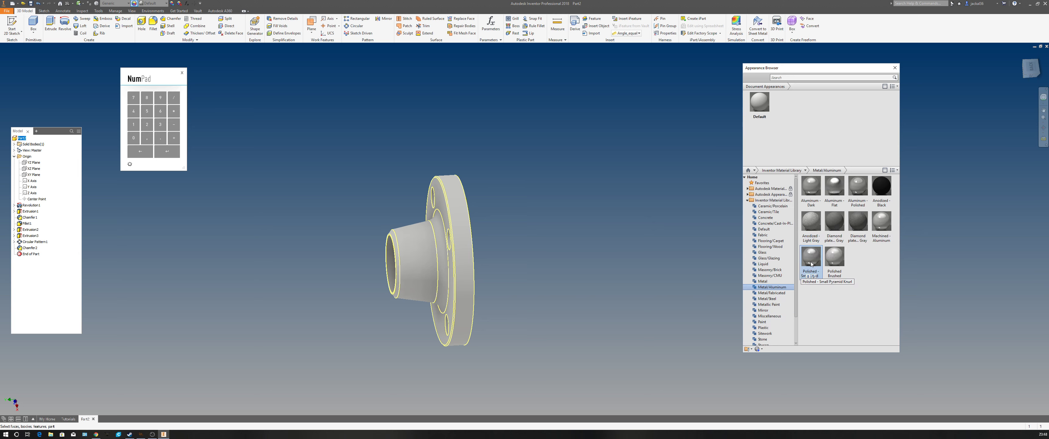
pyautogui.click(776, 294)
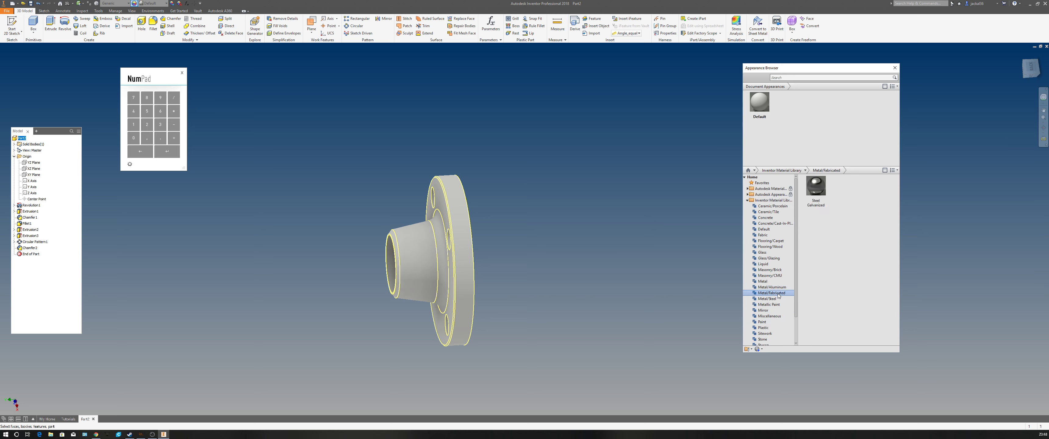
pyautogui.click(821, 188)
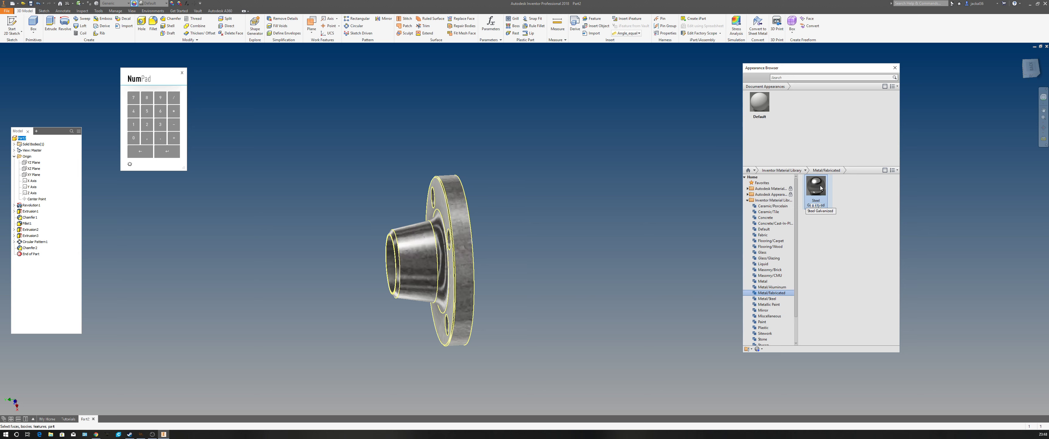
# - Preview the Metal/Steel appearances on the part, including Knurled 45, Oxidized, Semi-Polished and Steel - Polished
pyautogui.click(768, 298)
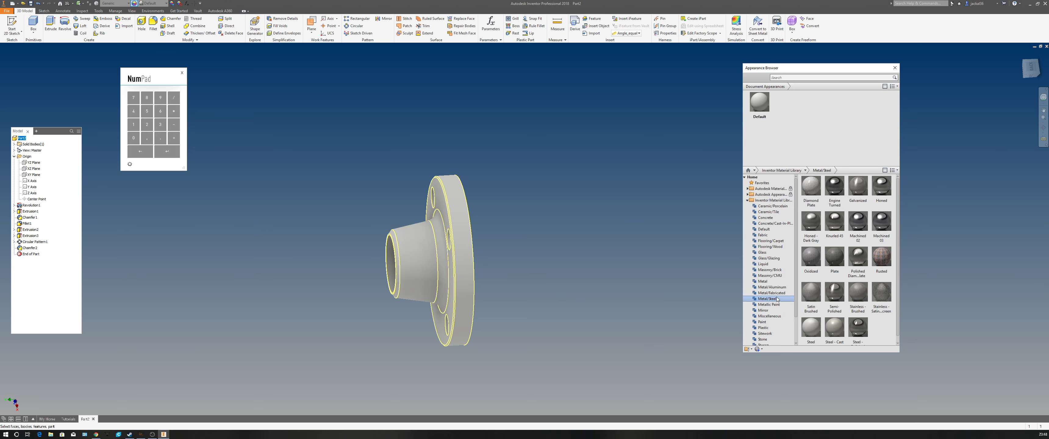
pyautogui.click(834, 224)
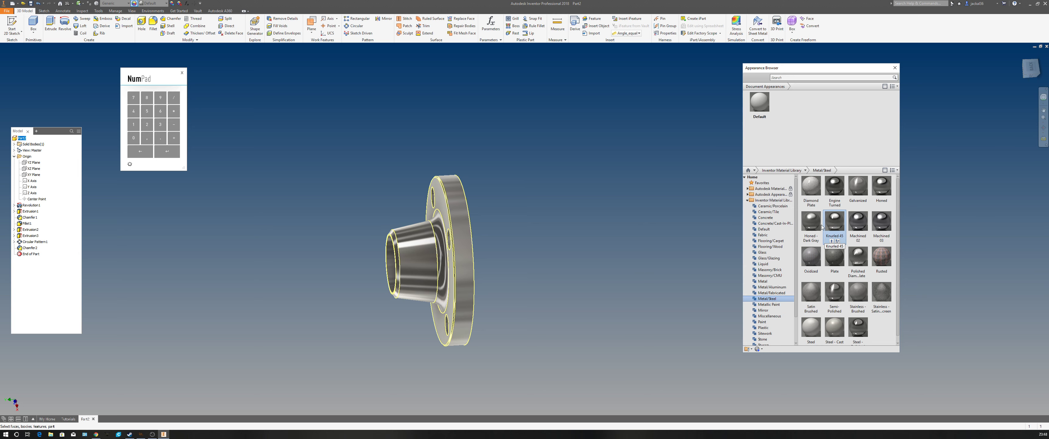
pyautogui.click(811, 226)
pyautogui.click(808, 258)
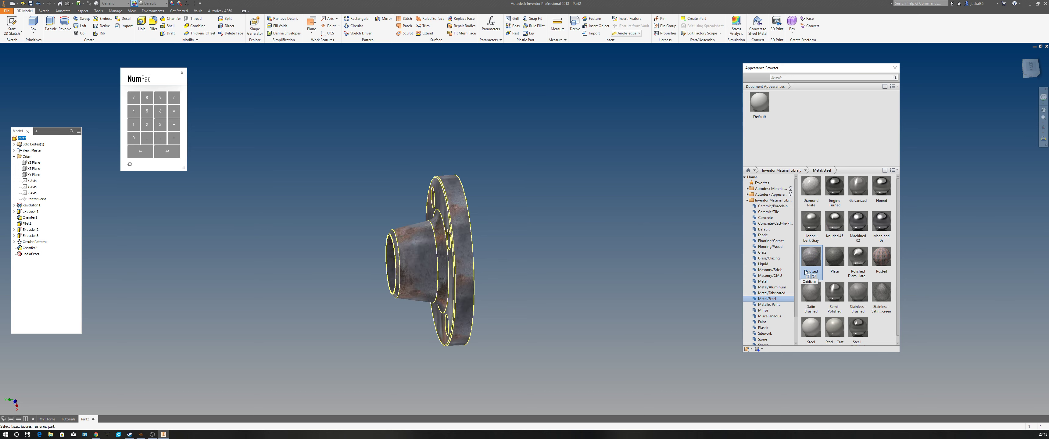
pyautogui.click(816, 296)
pyautogui.click(836, 295)
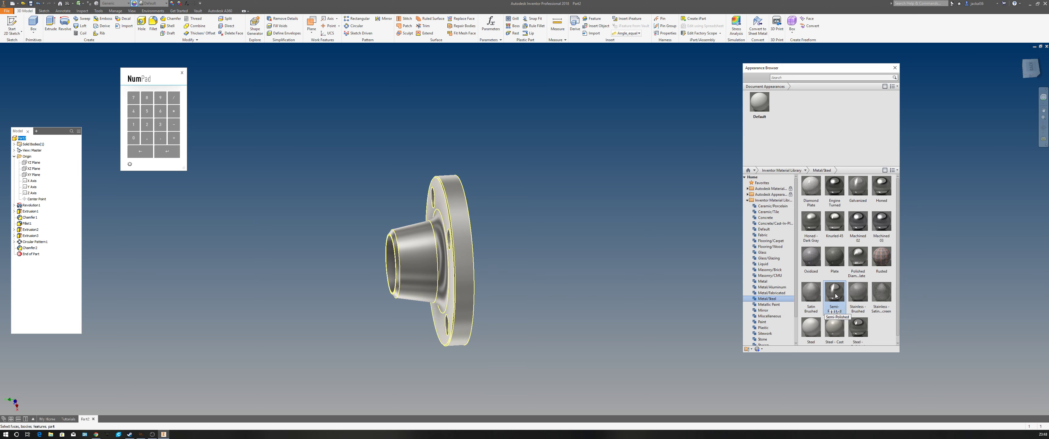
pyautogui.scroll(-1, 839, 326)
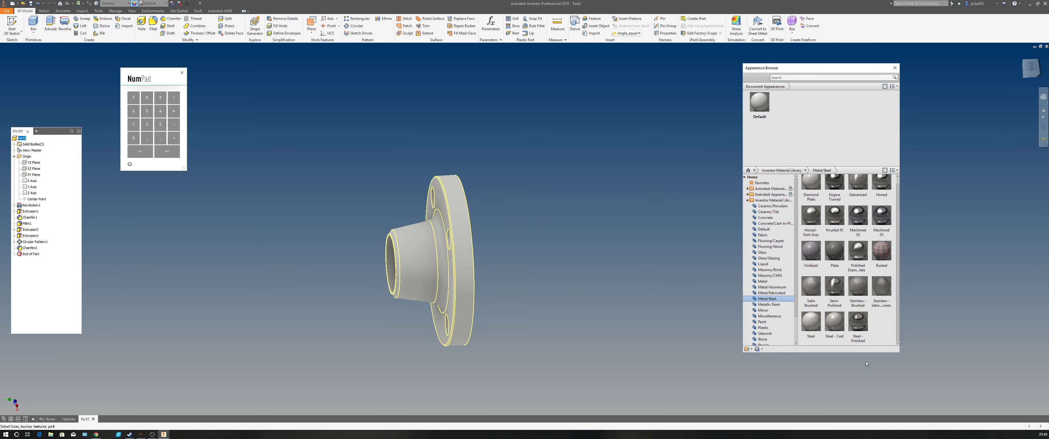
pyautogui.click(851, 324)
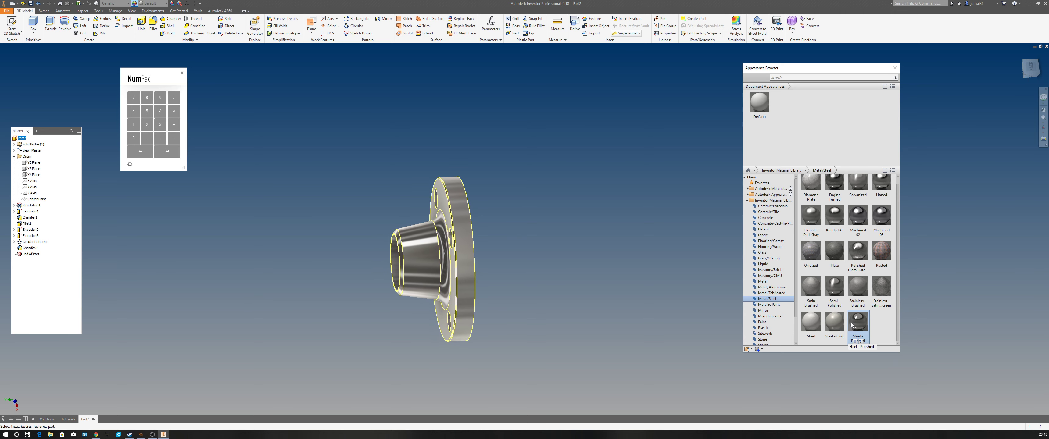
pyautogui.click(887, 212)
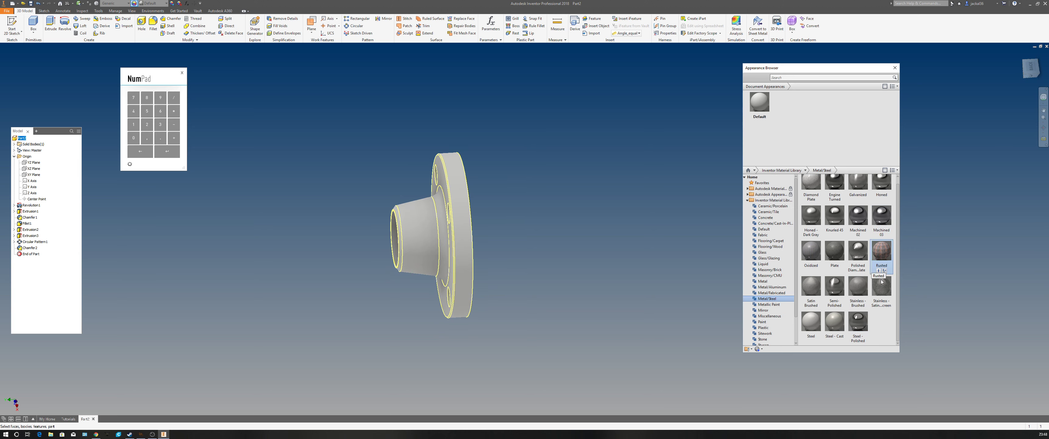
# - Assign the Steel - Polished appearance to the whole part and clear the selection
pyautogui.click(860, 321)
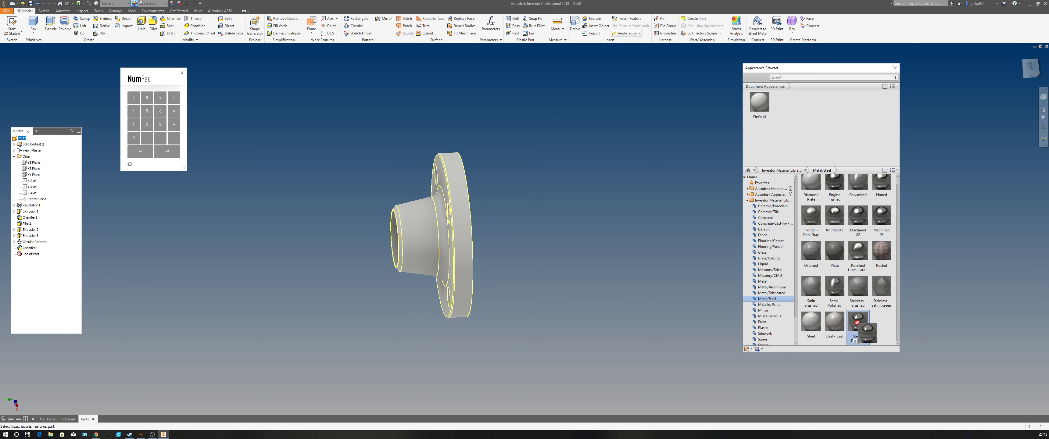
pyautogui.rightClick(857, 321)
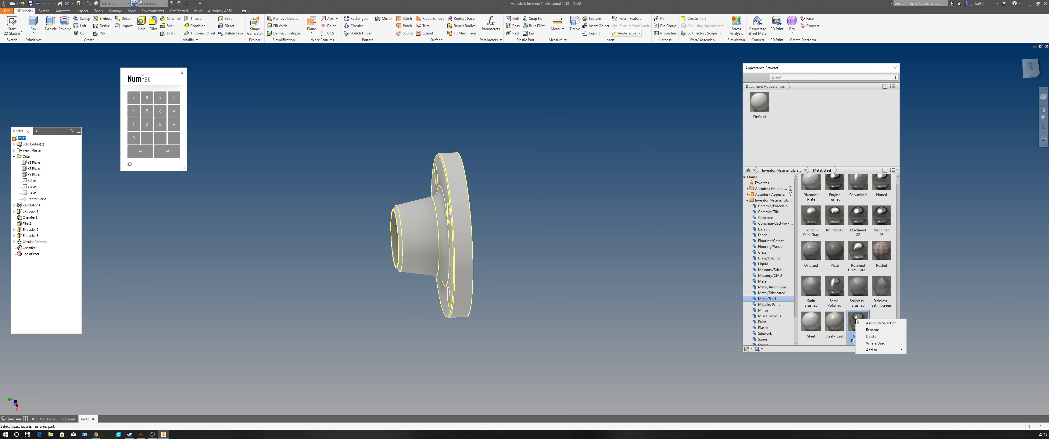
pyautogui.click(879, 323)
pyautogui.click(566, 244)
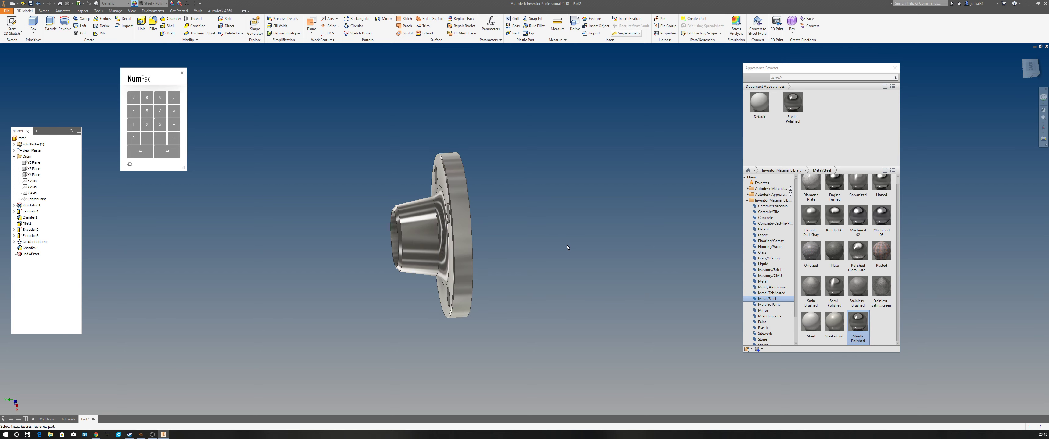
# - Examine the polished flange from the boss side, the raised face and the outer edge, moving the Appearance Browser out of the way
pyautogui.press('F6')
pyautogui.press('F5')
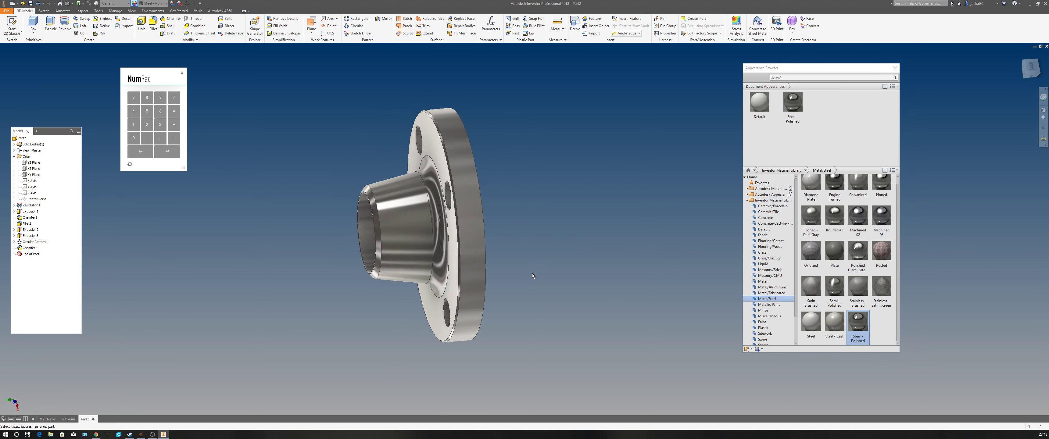
pyautogui.press('F5')
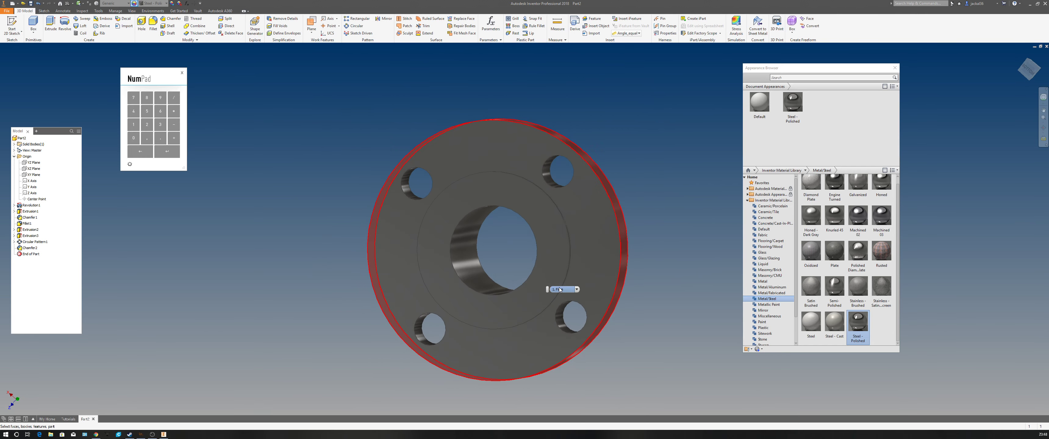
pyautogui.press('F5')
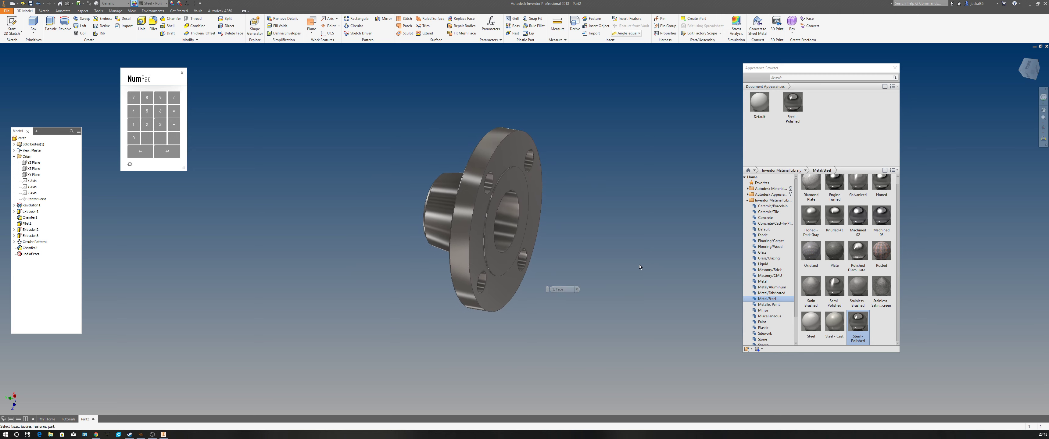
pyautogui.moveTo(854, 70); pyautogui.dragTo(986, 117)
pyautogui.press('F5')
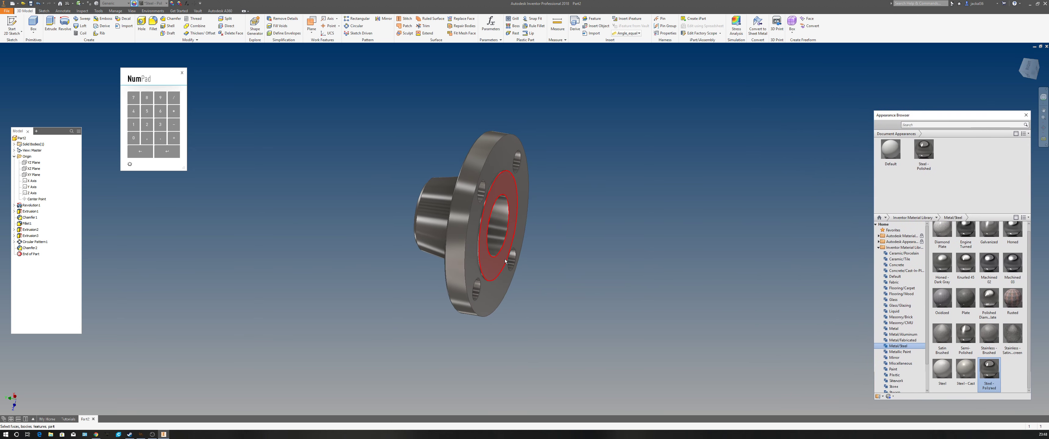
pyautogui.press('F5')
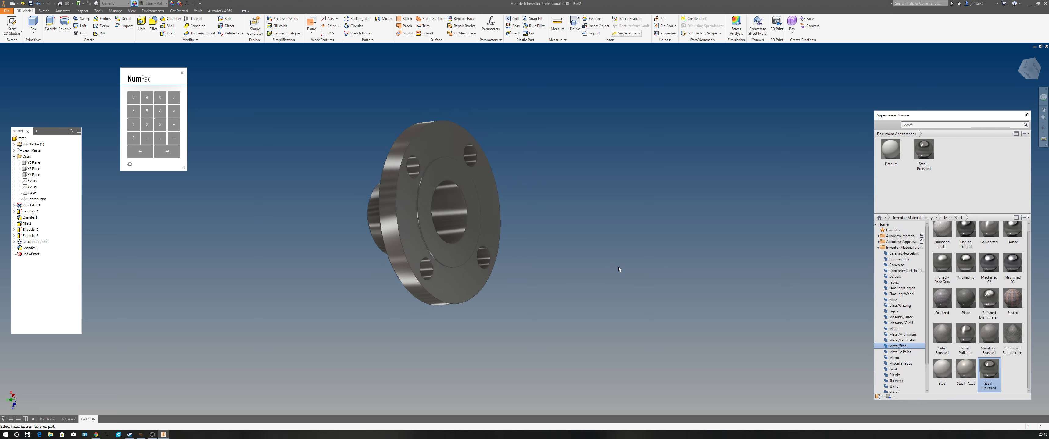
pyautogui.press('F5')
pyautogui.press('F5')
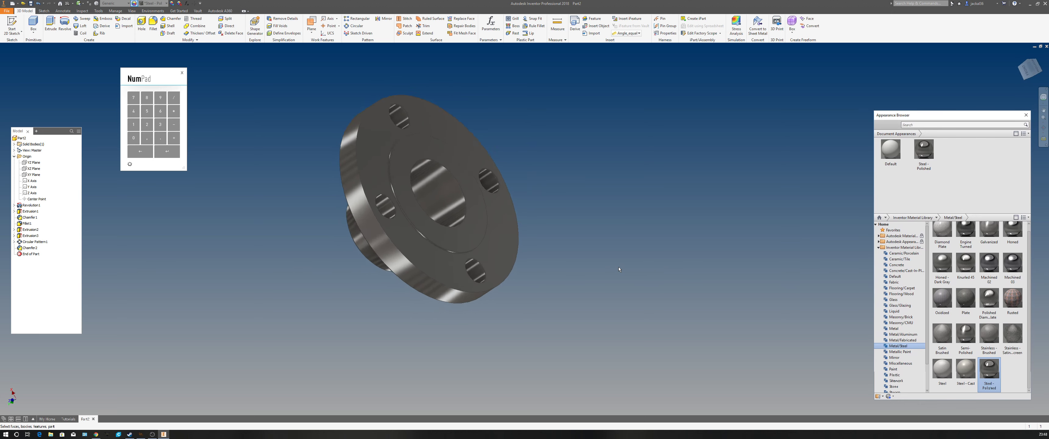
pyautogui.press('F5')
pyautogui.press('F5')
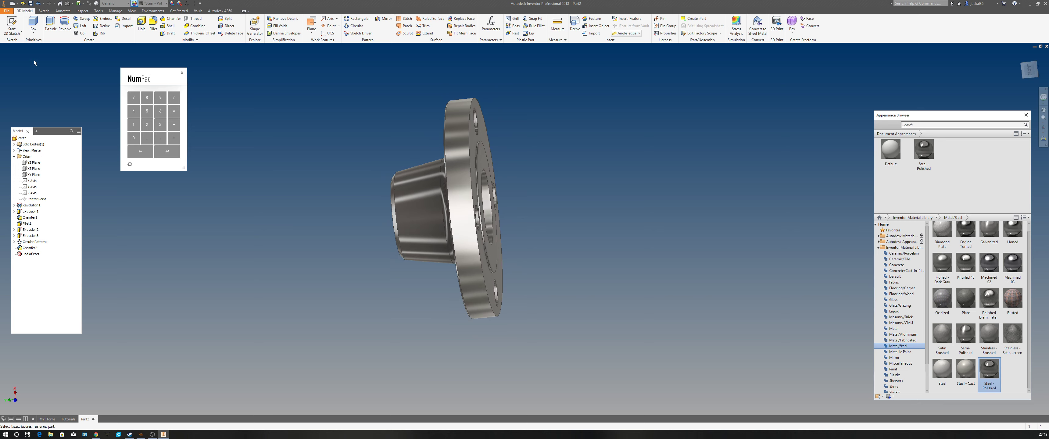
# - Start saving the part under a new name and choose the Desktop as the save location
pyautogui.click(2, 5)
pyautogui.click(2, 4)
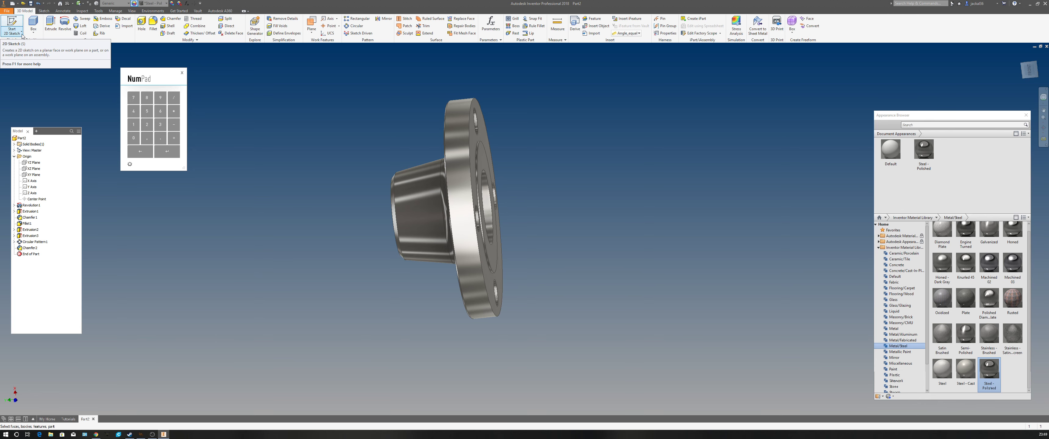
pyautogui.click(10, 13)
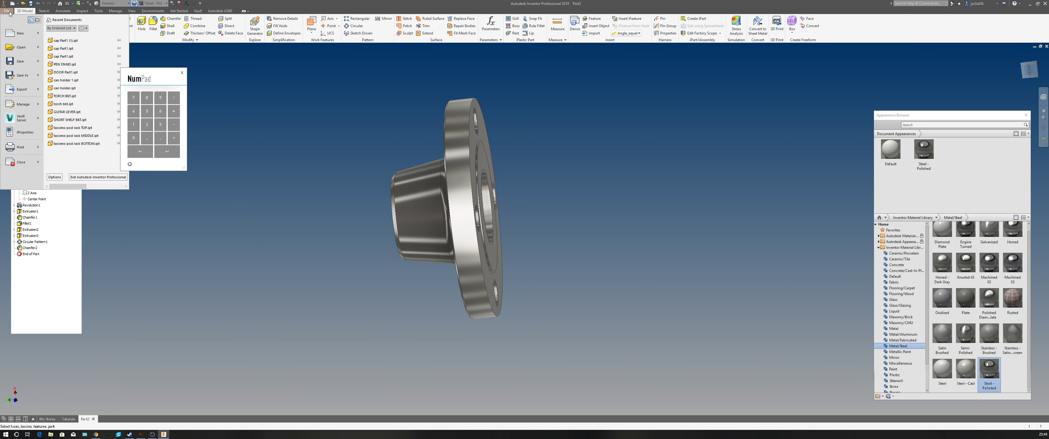
pyautogui.click(14, 76)
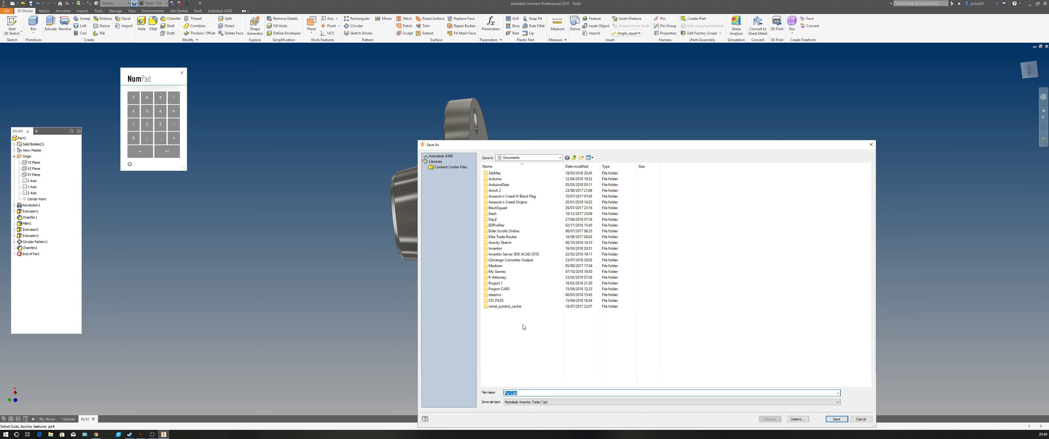
pyautogui.click(560, 158)
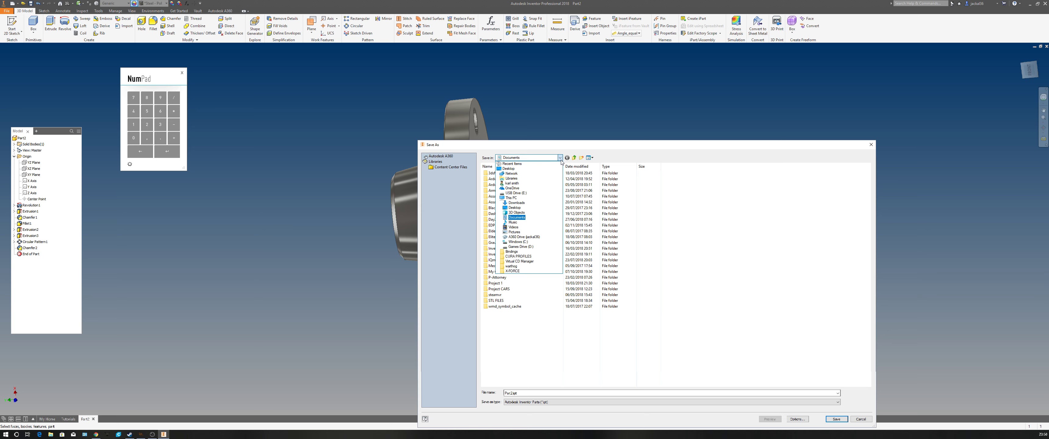
pyautogui.click(511, 198)
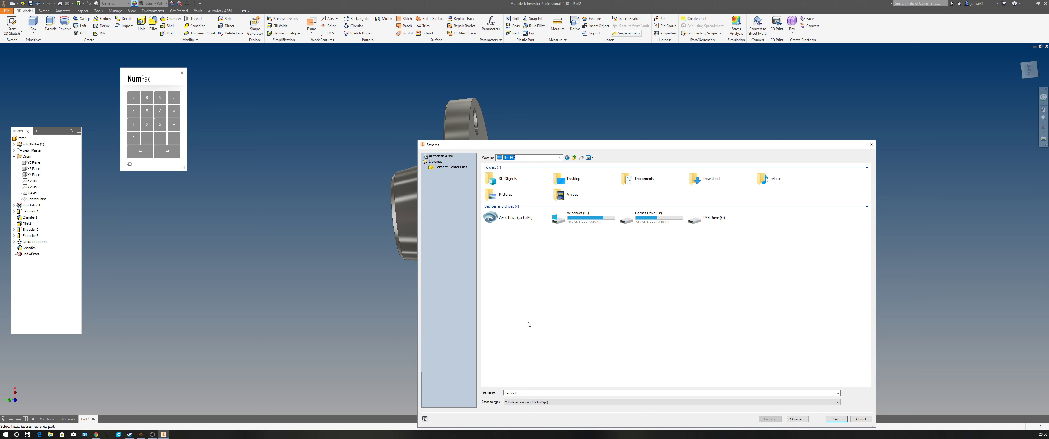
pyautogui.click(511, 182)
pyautogui.doubleClick(511, 183)
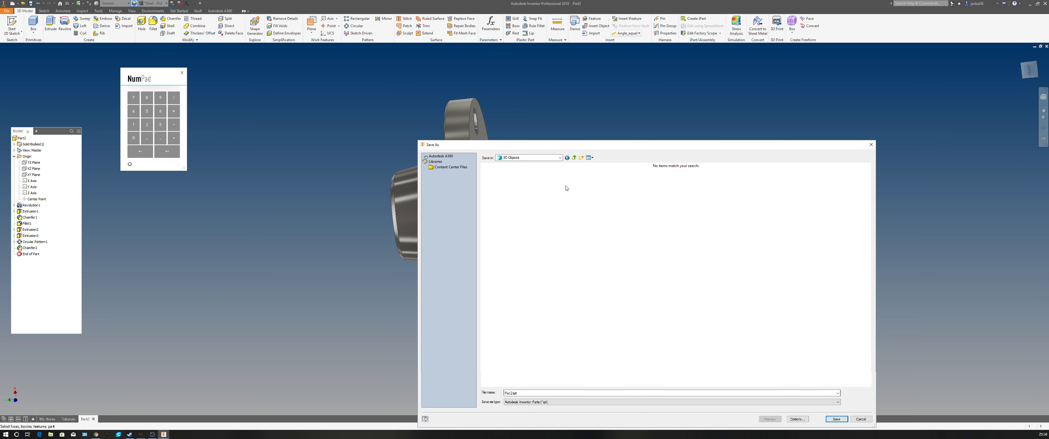
pyautogui.click(560, 157)
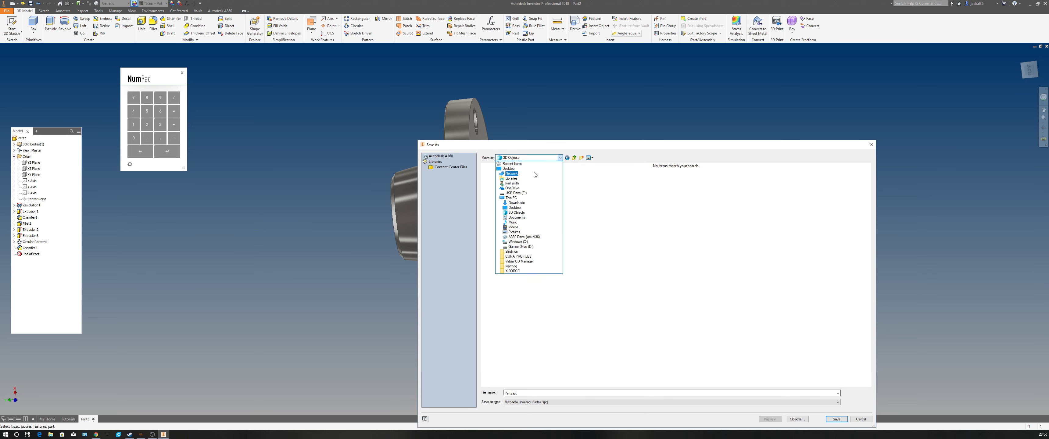
pyautogui.click(508, 168)
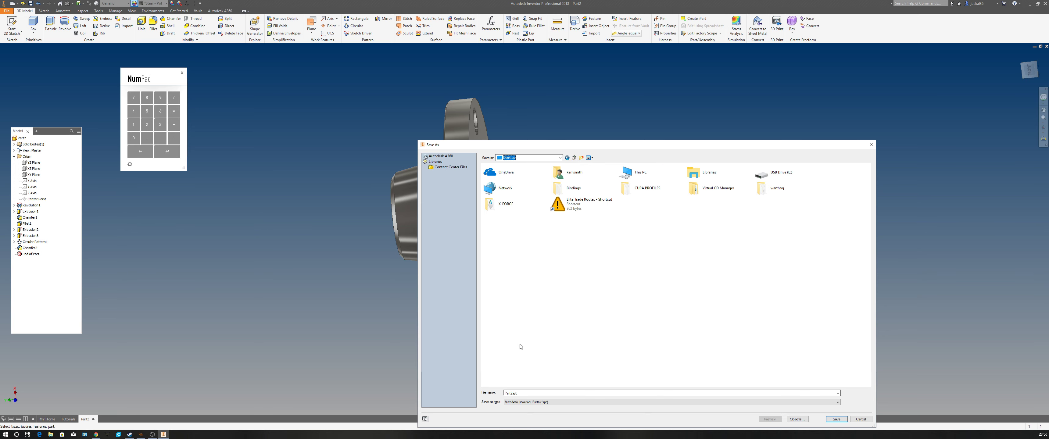
# - Save the part as 2 INCH WELDNECK FLANGE CLASS 150.ipt and return to the home view
pyautogui.click(511, 392)
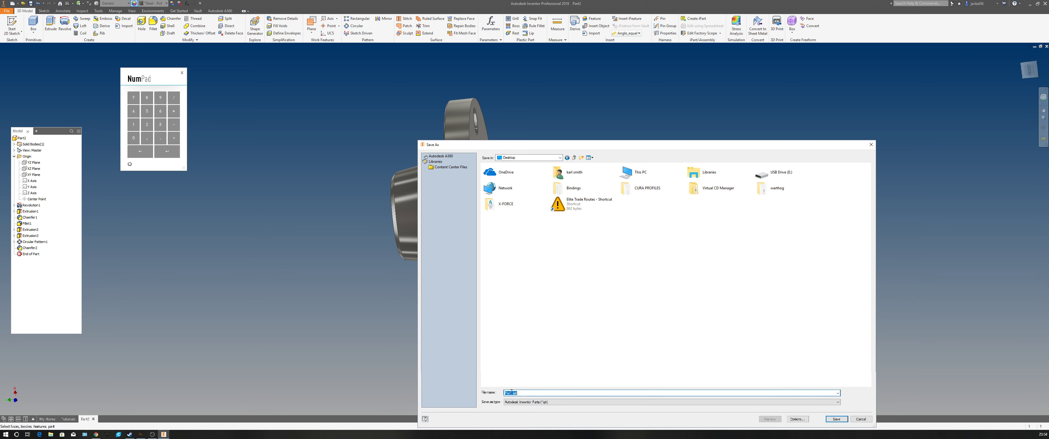
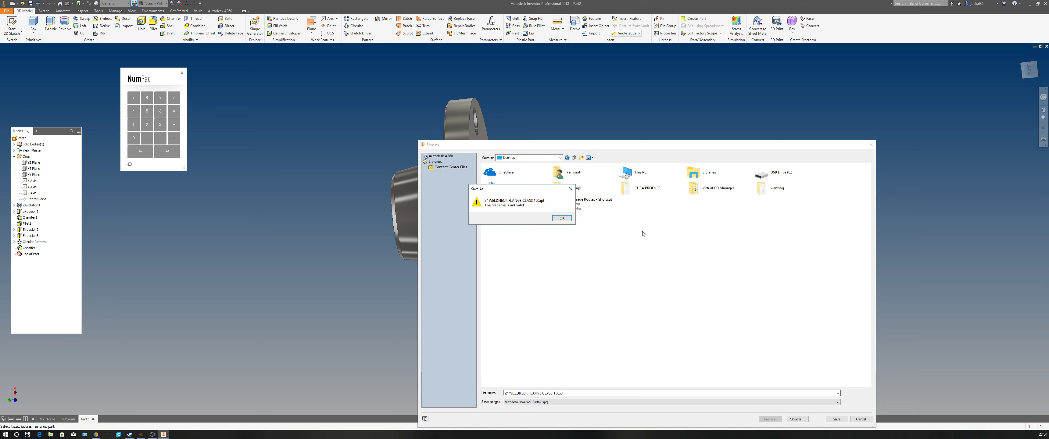
pyautogui.click(568, 219)
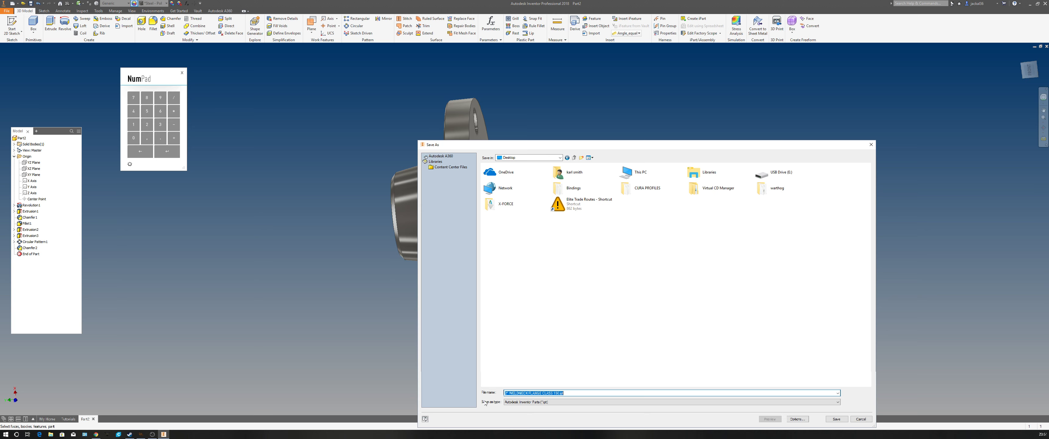
pyautogui.click(508, 392)
pyautogui.press('BackSpace')
pyautogui.write('IN')
pyautogui.press('BackSpace')
pyautogui.press('BackSpace')
pyautogui.write('IND')
pyautogui.press('BackSpace')
pyautogui.write('CH')
pyautogui.press('Return')
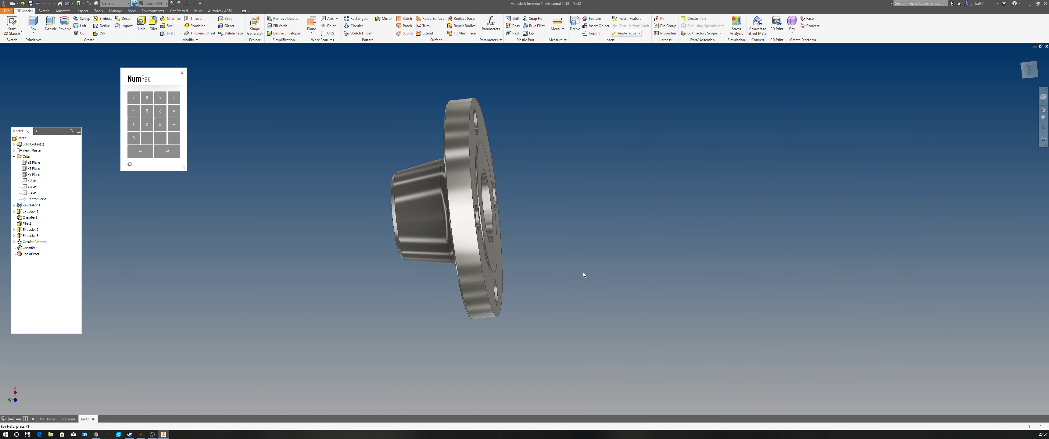
pyautogui.press('F6')
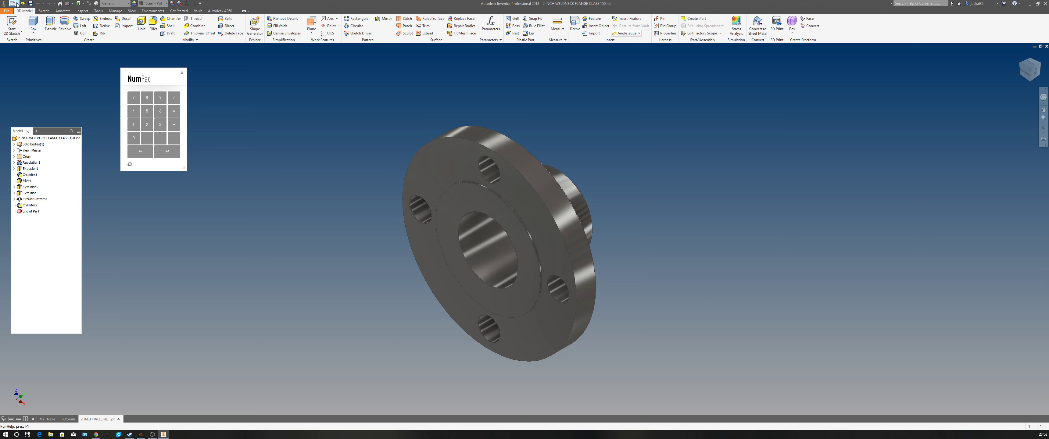
# - Create a new part from the Metric Standard (mm).ipt template
pyautogui.click(17, 3)
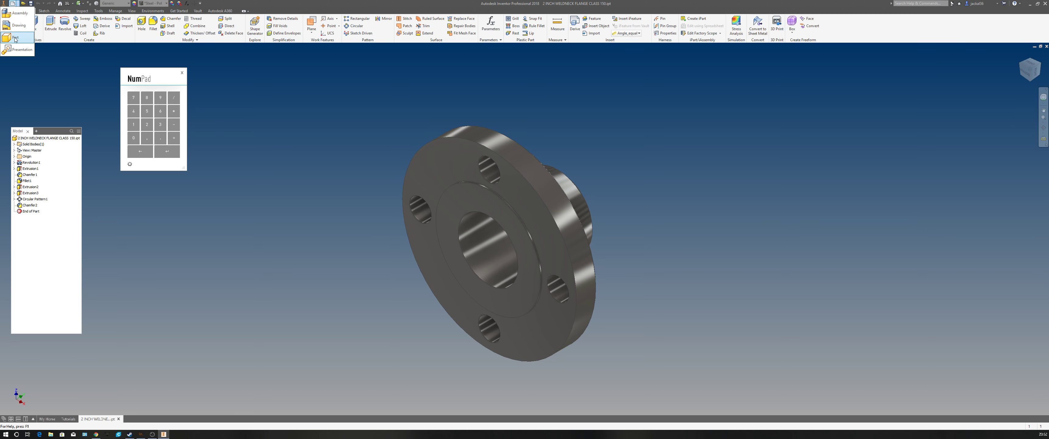
pyautogui.click(49, 64)
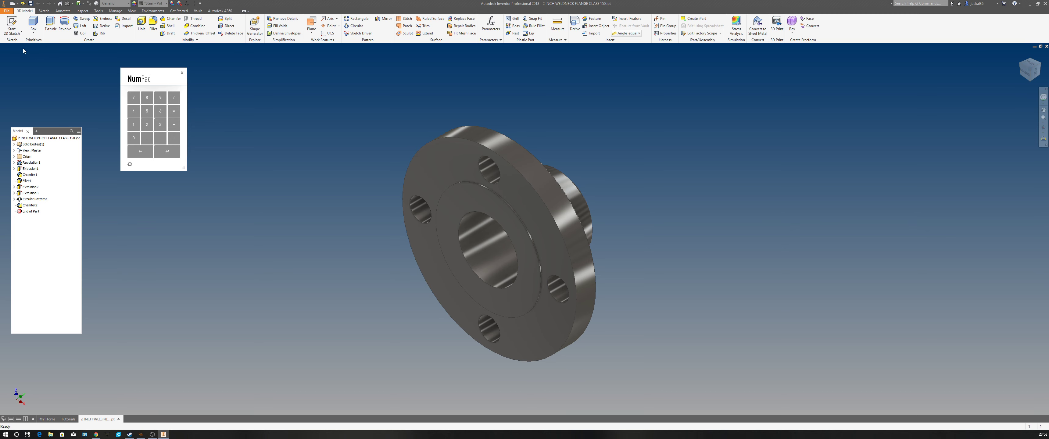
pyautogui.click(11, 3)
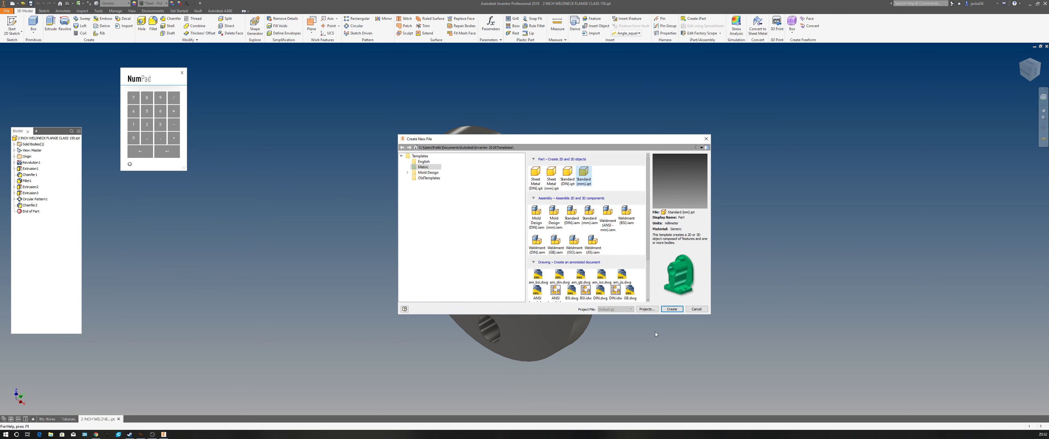
pyautogui.click(671, 309)
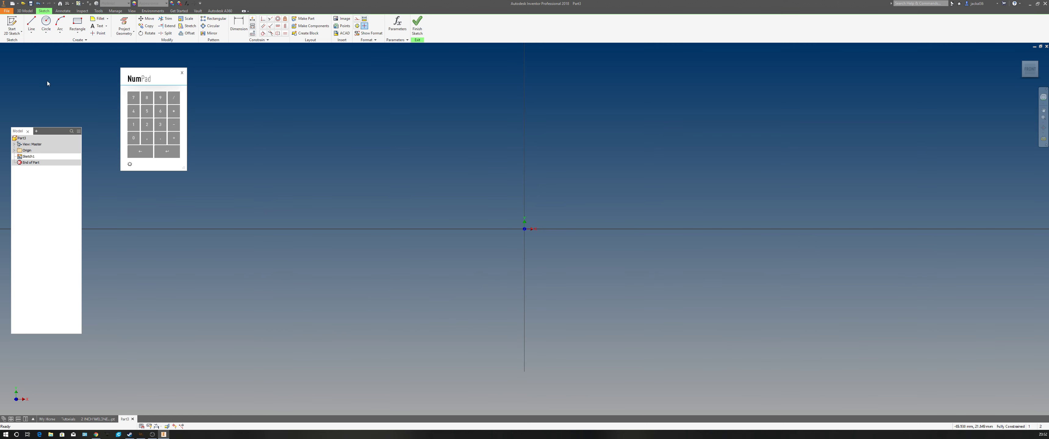
# - Project the YZ and XZ origin planes into the new part's sketch as centre reference lines
pyautogui.click(124, 26)
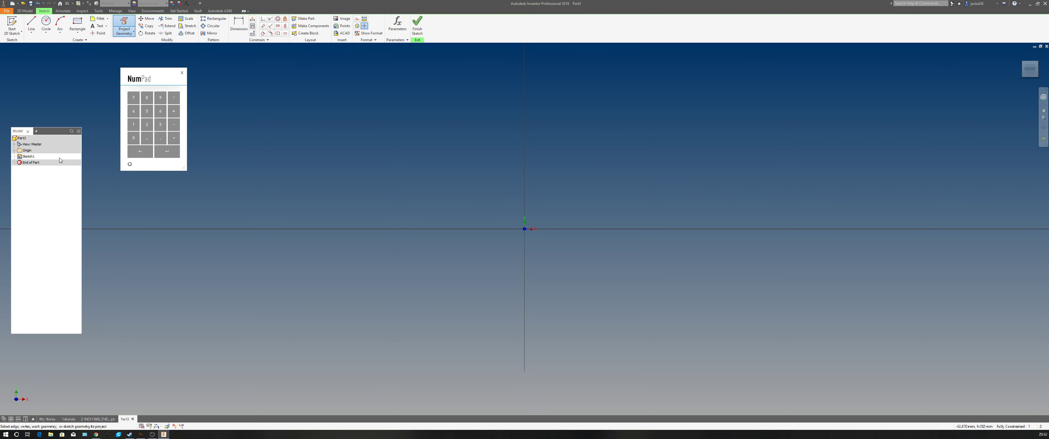
pyautogui.click(14, 151)
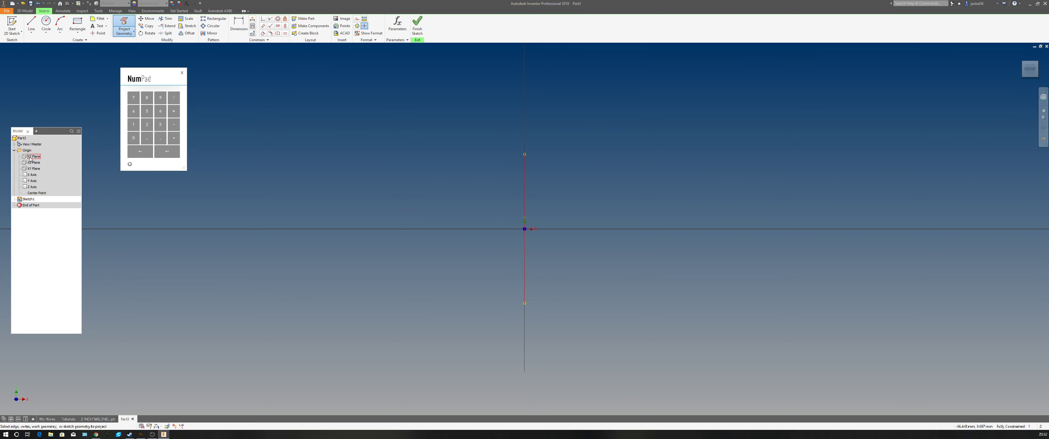
pyautogui.click(39, 163)
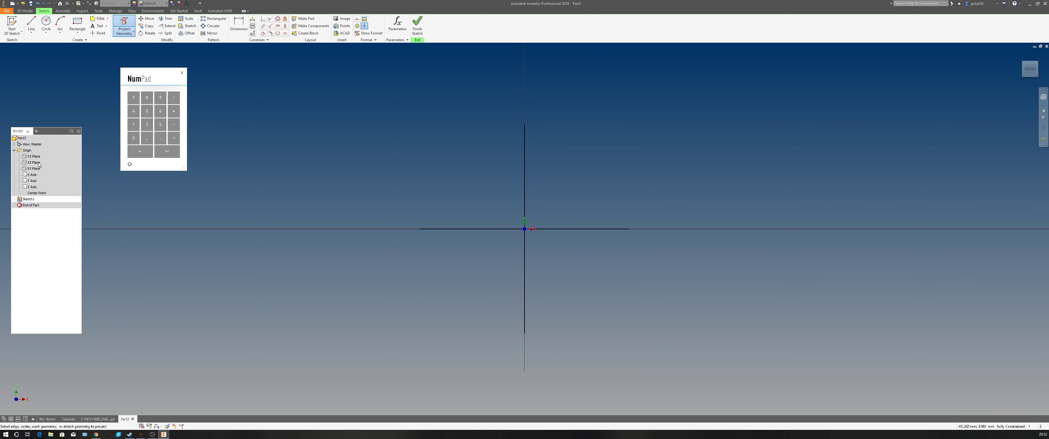
pyautogui.rightClick(353, 144)
pyautogui.click(383, 132)
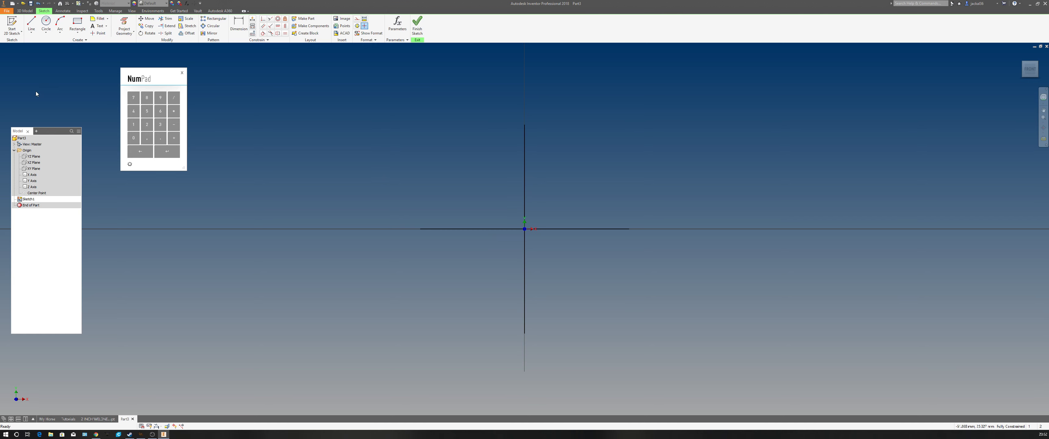
# - Draw two concentric circles centred on the origin, the inner one about 18 mm in diameter
pyautogui.click(46, 21)
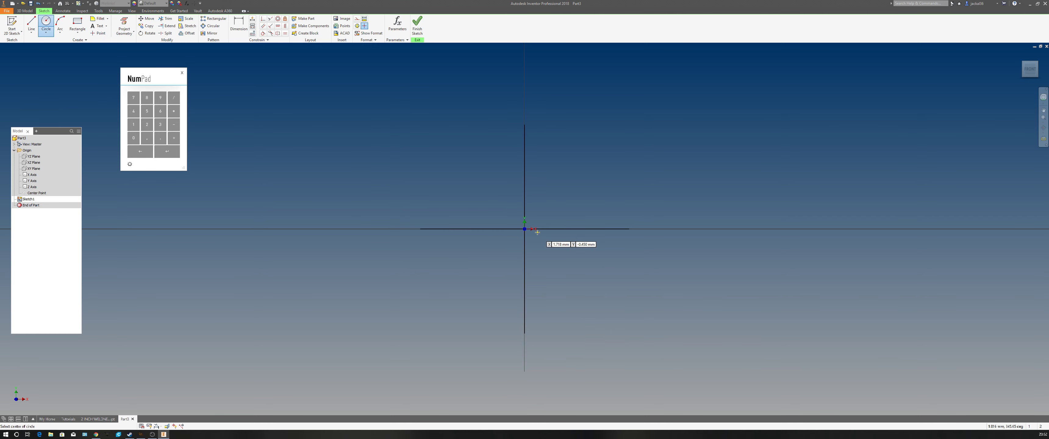
pyautogui.click(525, 229)
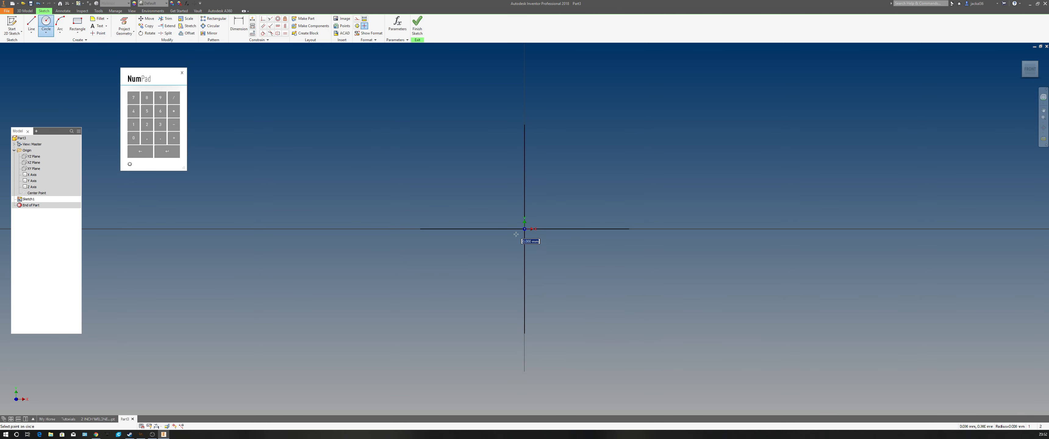
pyautogui.click(436, 287)
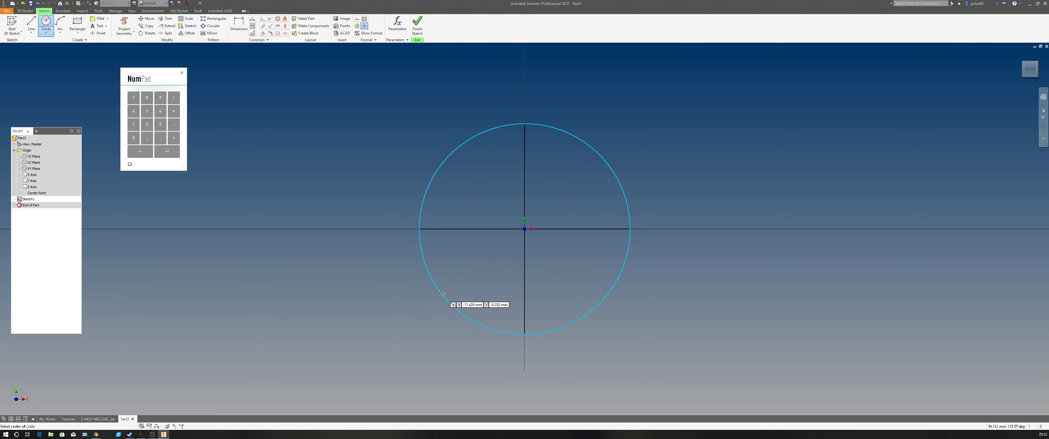
pyautogui.click(524, 230)
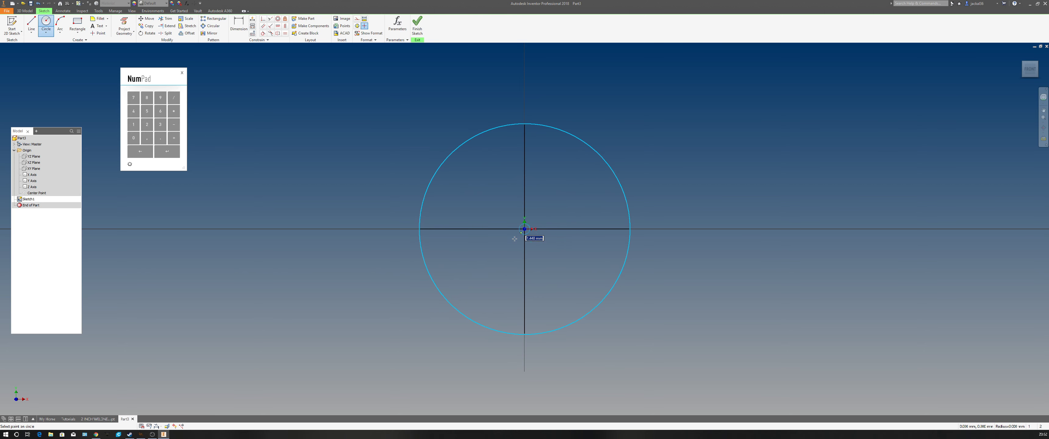
pyautogui.click(480, 279)
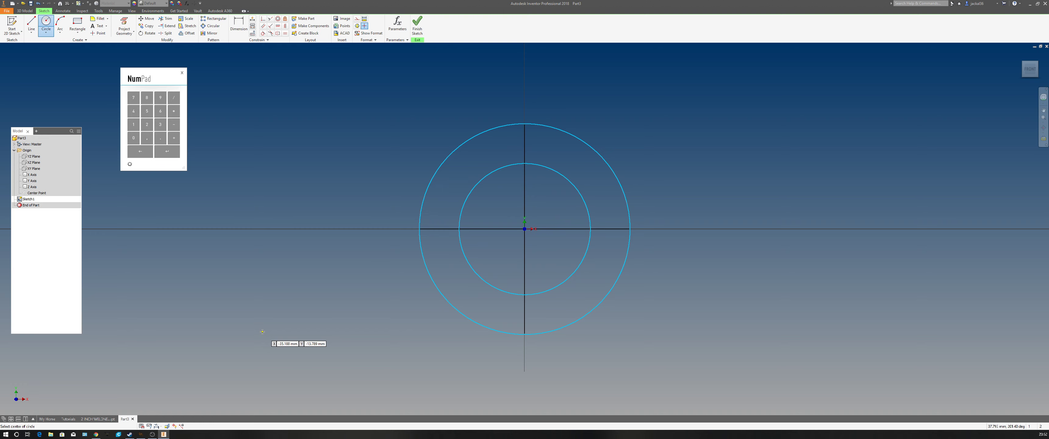
pyautogui.press('Escape')
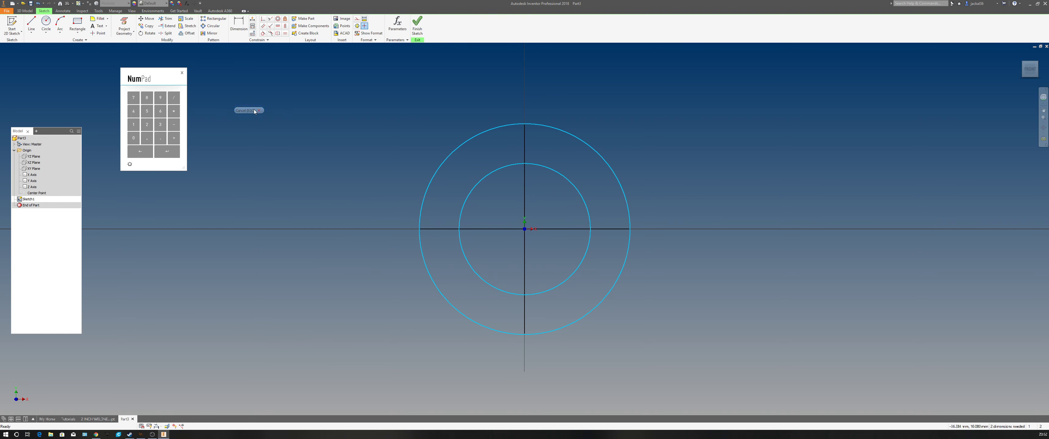
pyautogui.rightClick(279, 111)
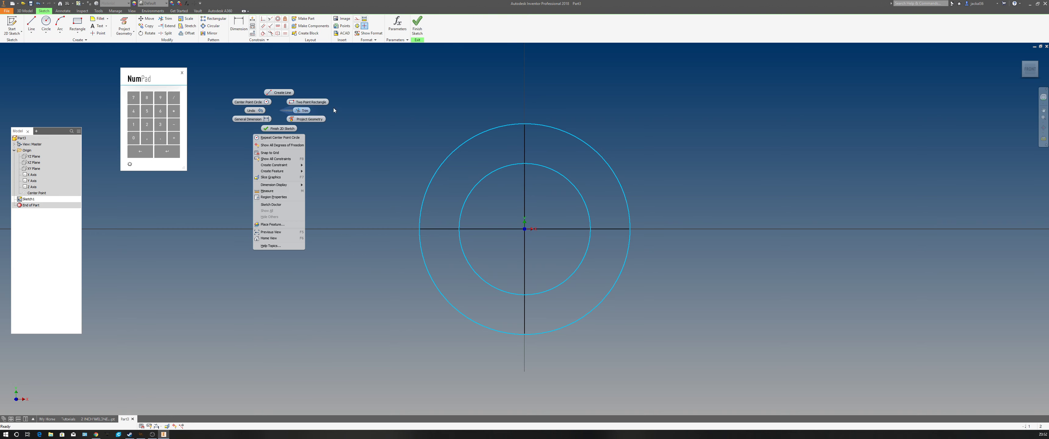
pyautogui.click(366, 104)
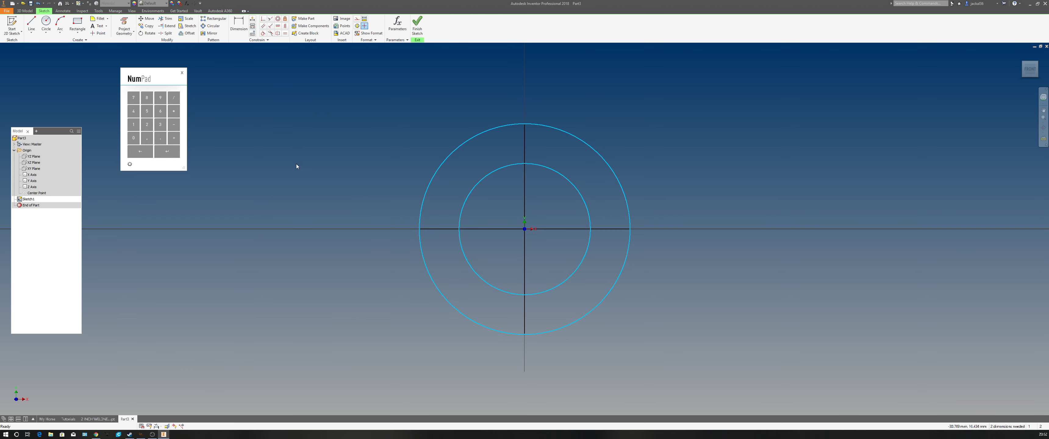
# - Switch to the 2 inch weldneck flange part and measure the diameter of its bore
pyautogui.click(98, 420)
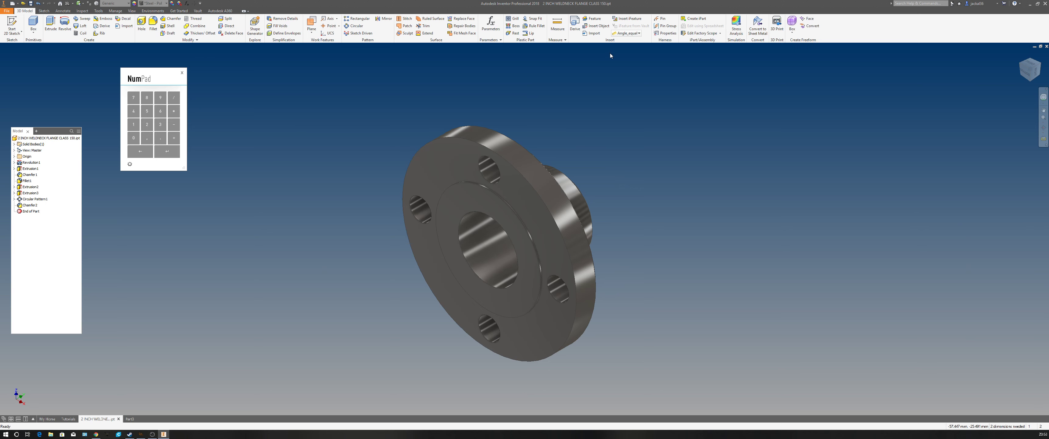
pyautogui.click(556, 23)
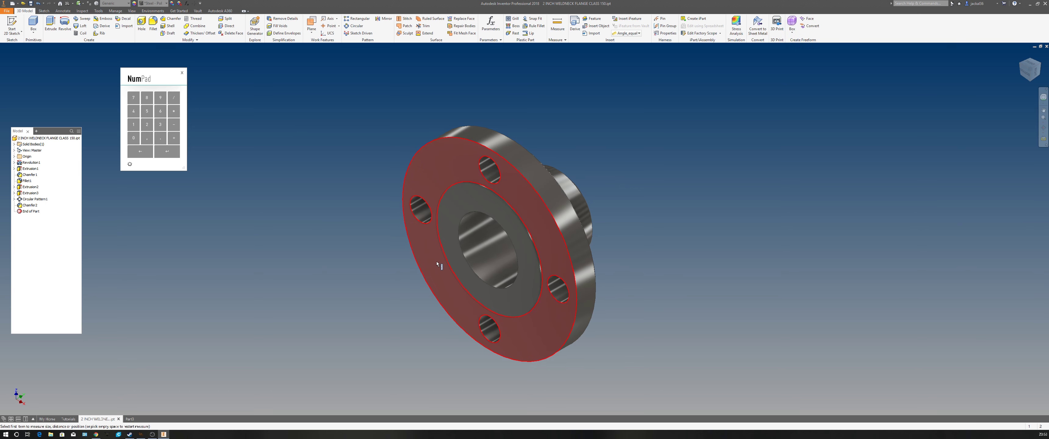
pyautogui.click(461, 249)
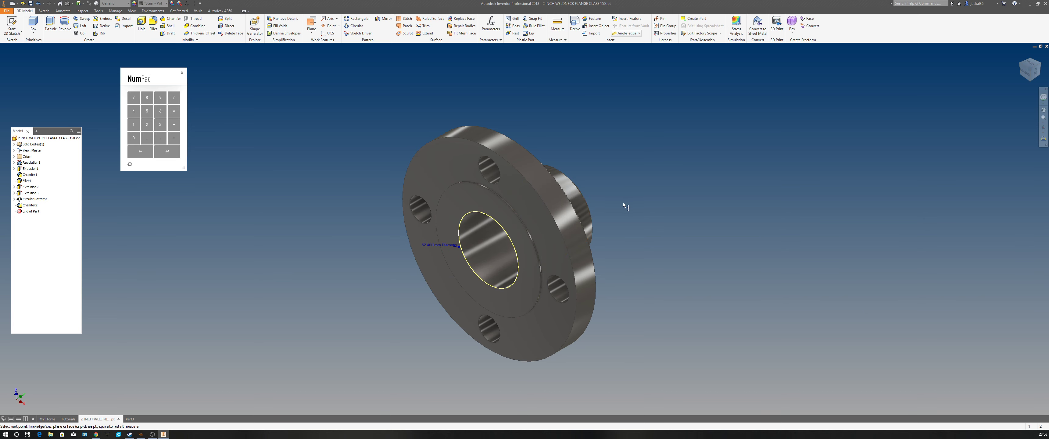
# - Return to the new part's sketch and dimension the inner circle's diameter to match the flange's bore
pyautogui.click(129, 419)
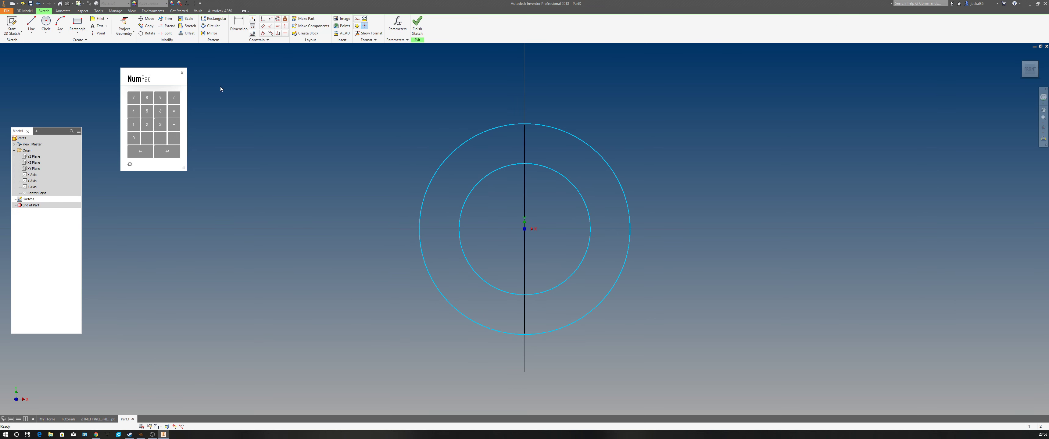
pyautogui.click(239, 22)
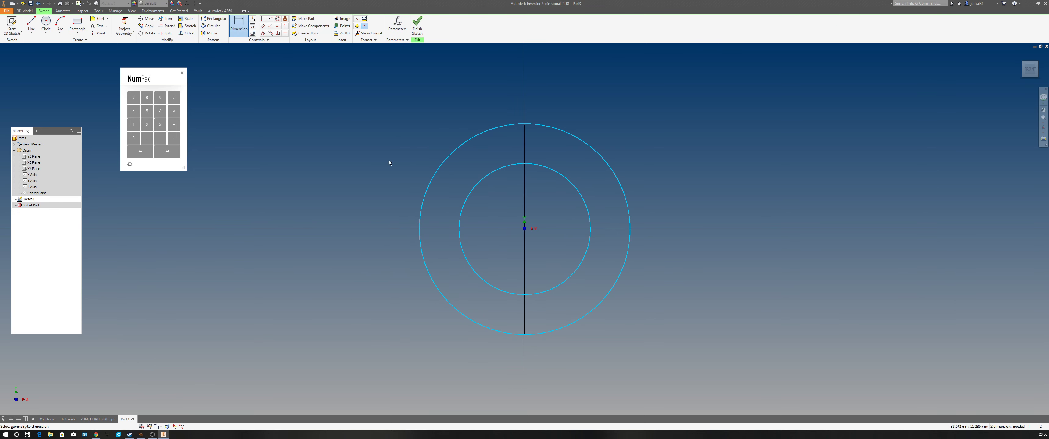
pyautogui.click(476, 183)
pyautogui.click(343, 137)
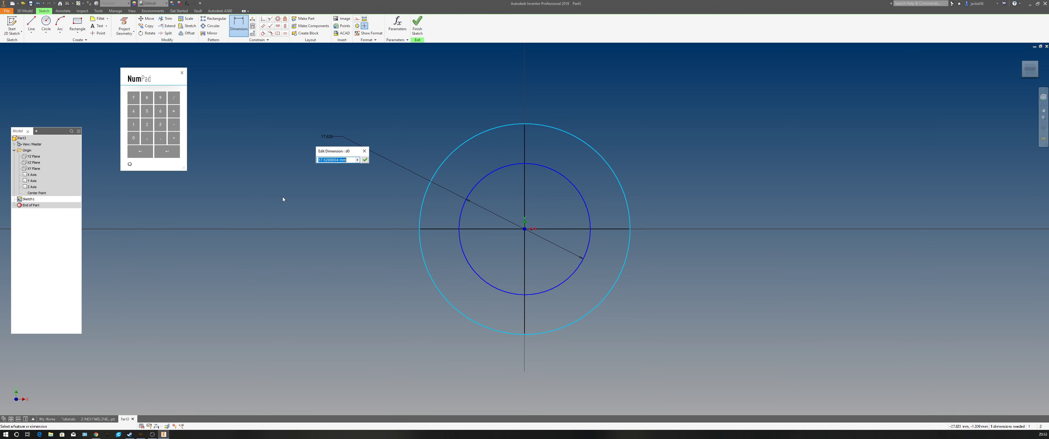
pyautogui.click(147, 112)
pyautogui.click(147, 125)
pyautogui.click(161, 138)
pyautogui.press('BackSpace')
pyautogui.click(168, 152)
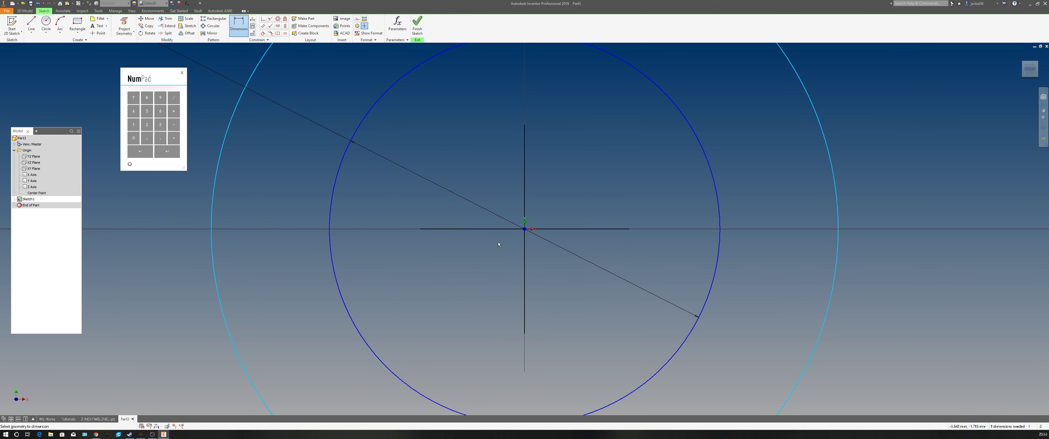
pyautogui.scroll(-6, 372, 183)
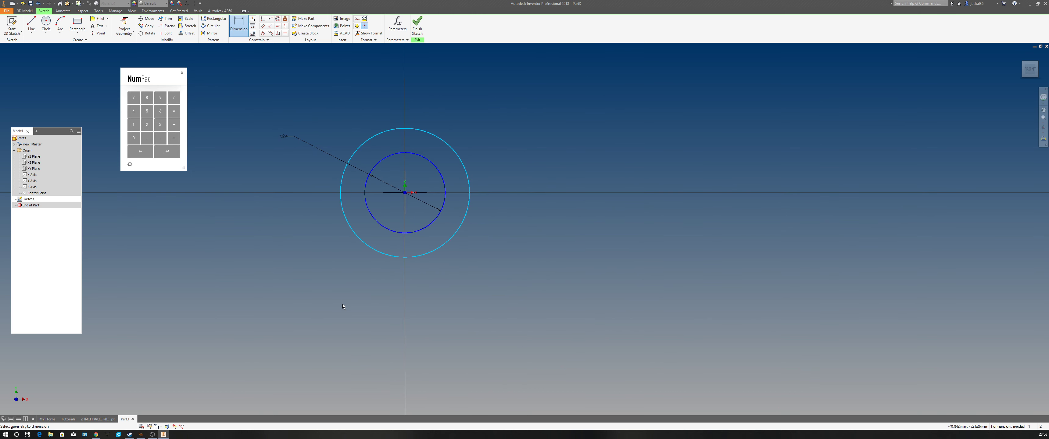
# - Switch to the flange part, measure the diameter of its raised face and inspect the face up close
pyautogui.click(103, 420)
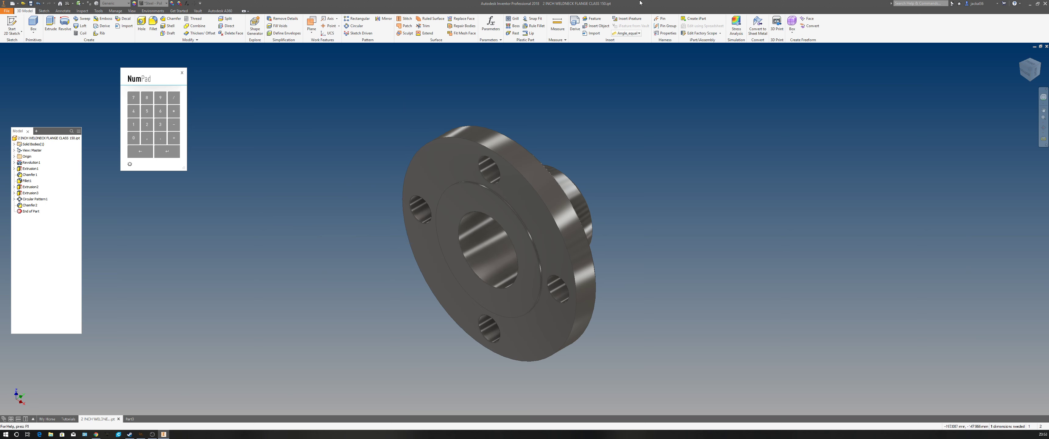
pyautogui.click(557, 23)
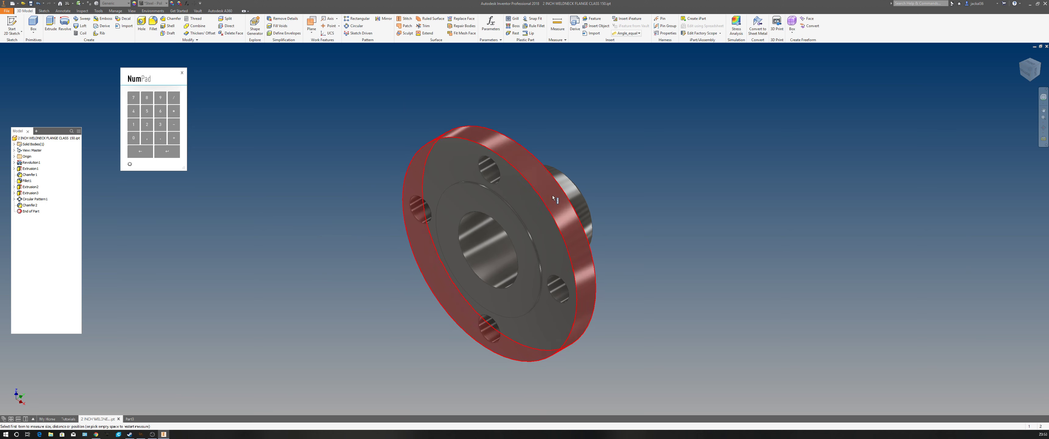
pyautogui.click(490, 191)
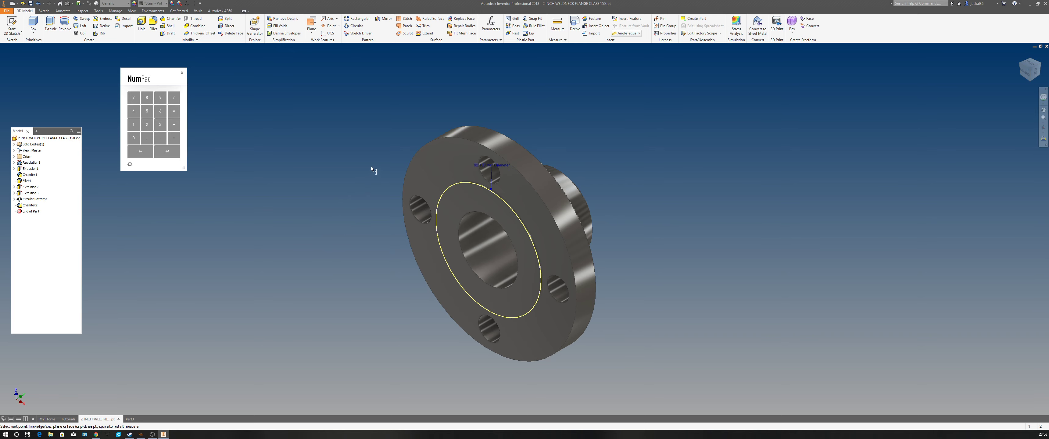
pyautogui.keyDown('shift'); pyautogui.moveTo(340, 231); pyautogui.dragTo(383, 192, button='middle'); pyautogui.keyUp('shift')
pyautogui.scroll(5, 405, 178)
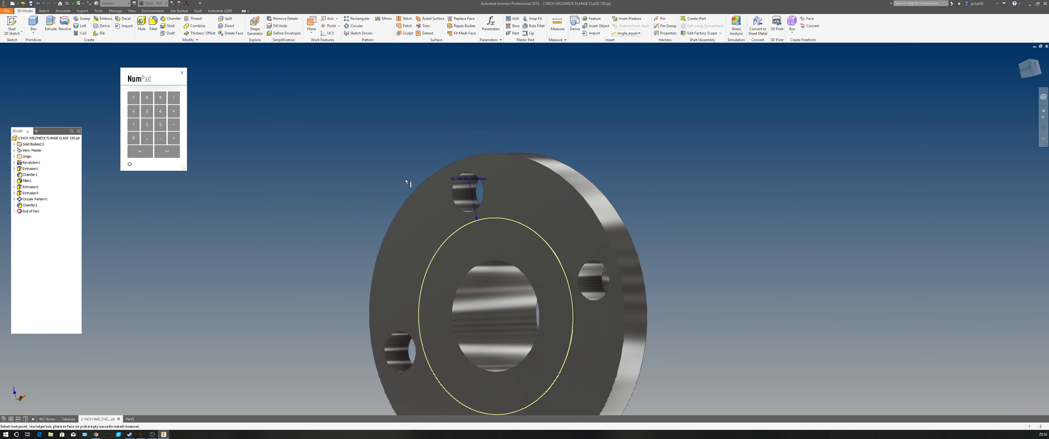
pyautogui.keyDown('shift'); pyautogui.moveTo(424, 167); pyautogui.dragTo(446, 154, button='middle'); pyautogui.keyUp('shift')
pyautogui.scroll(4, 445, 154)
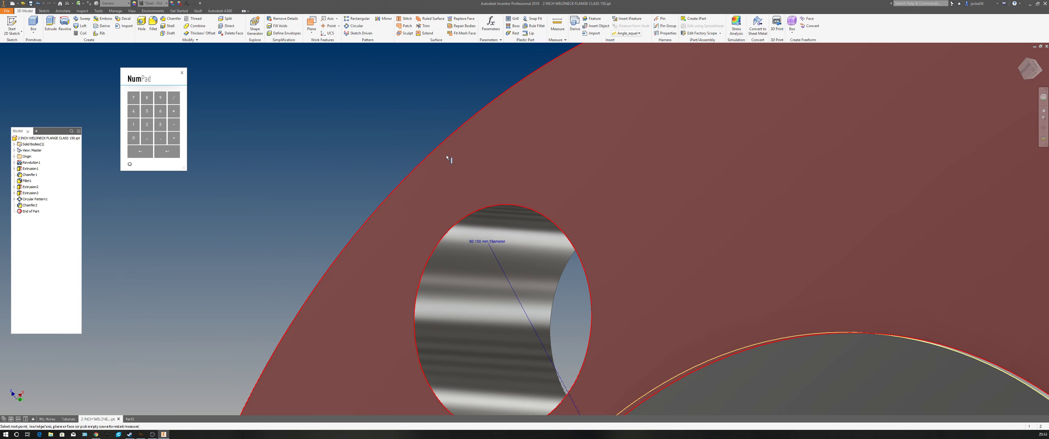
pyautogui.scroll(-8, 446, 163)
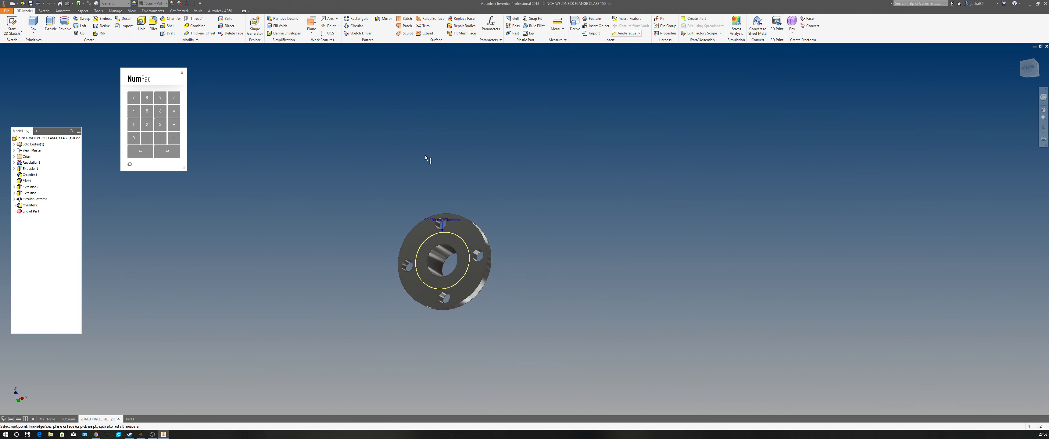
# - Return to the new part, set the outer circle's diameter to 92.1 mm and finish the sketch
pyautogui.click(128, 419)
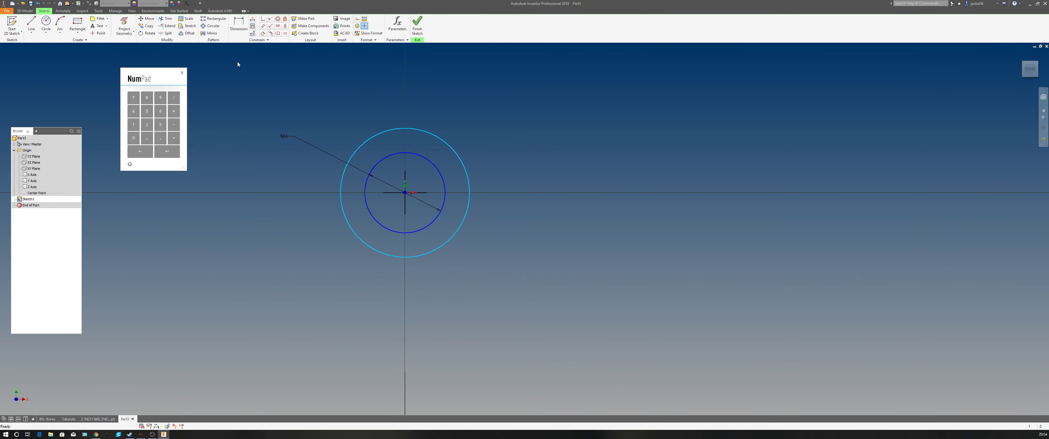
pyautogui.press('d')
pyautogui.click(359, 244)
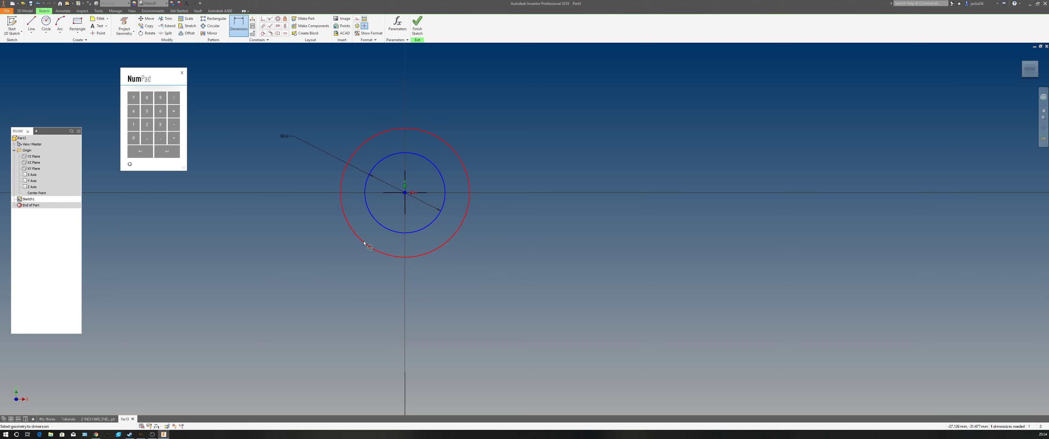
pyautogui.click(300, 254)
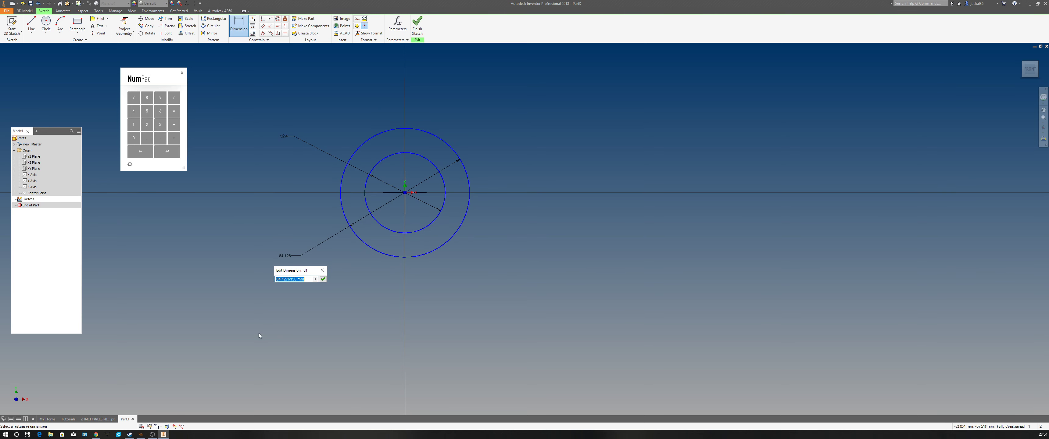
pyautogui.click(160, 97)
pyautogui.click(146, 125)
pyautogui.click(160, 138)
pyautogui.click(133, 125)
pyautogui.click(167, 151)
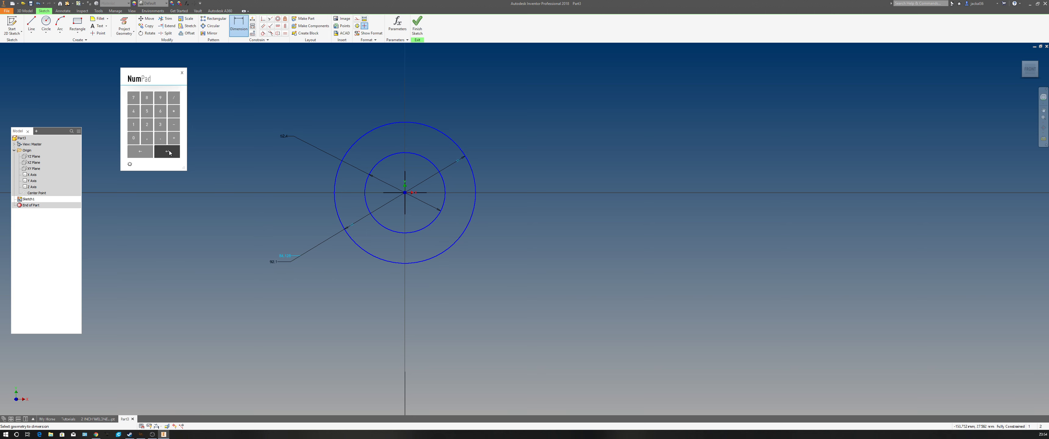
pyautogui.rightClick(251, 90)
pyautogui.click(240, 109)
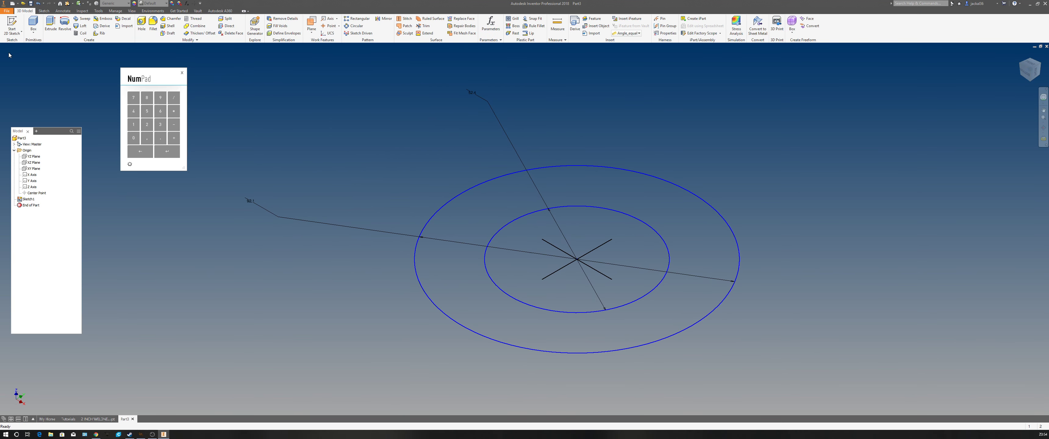
# - Extrude the ring between the two circles 1.5 mm, symmetrically about the sketch plane
pyautogui.click(51, 24)
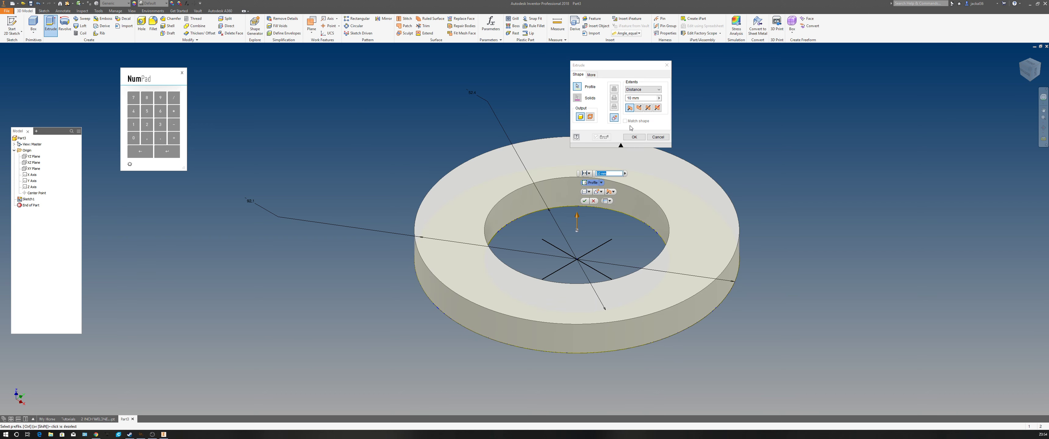
pyautogui.click(648, 108)
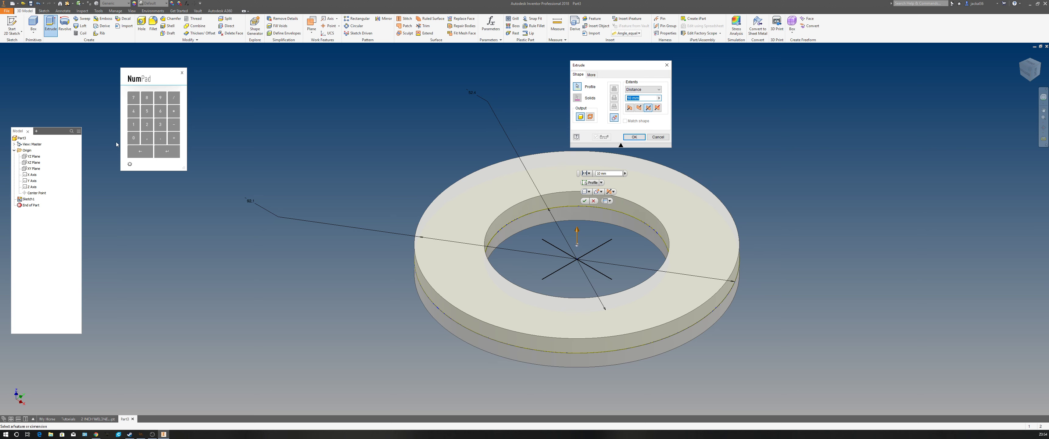
pyautogui.click(133, 124)
pyautogui.click(160, 138)
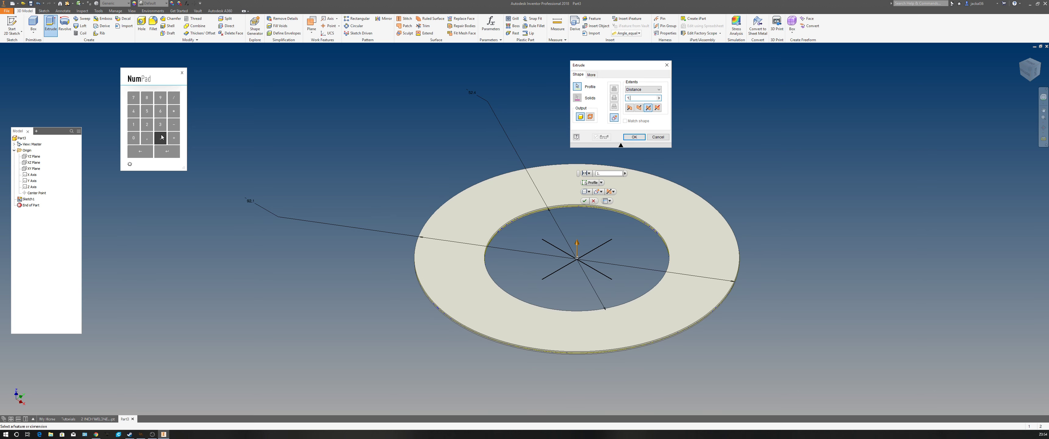
pyautogui.click(147, 111)
pyautogui.click(165, 152)
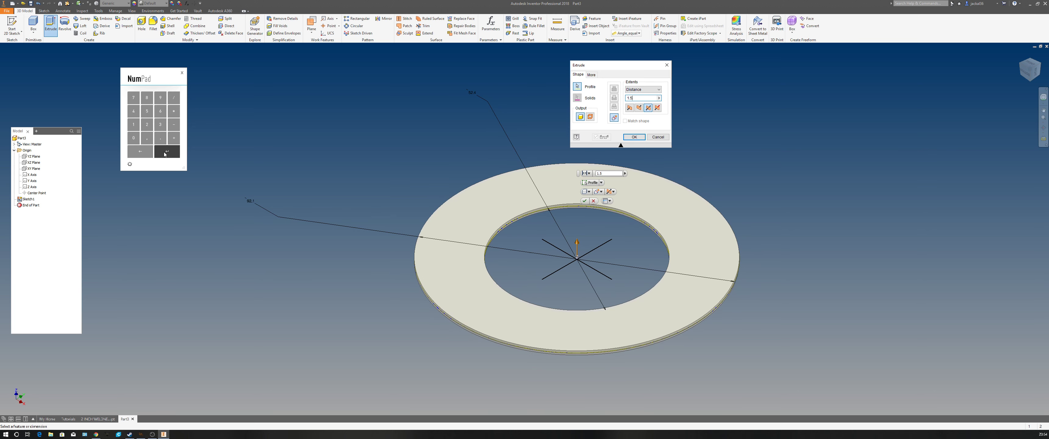
# - Complete the 1.5 mm ring extrusion and assign the Black Cast appearance to the whole part
pyautogui.click(165, 154)
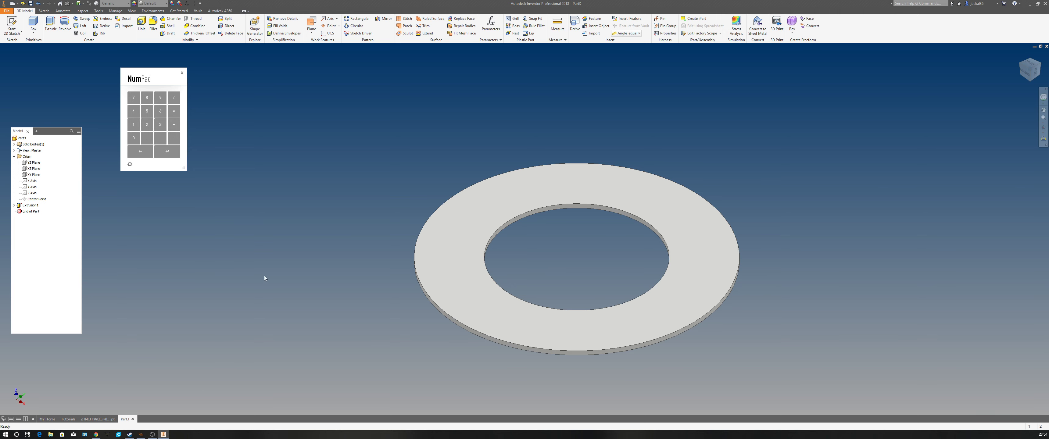
pyautogui.click(21, 138)
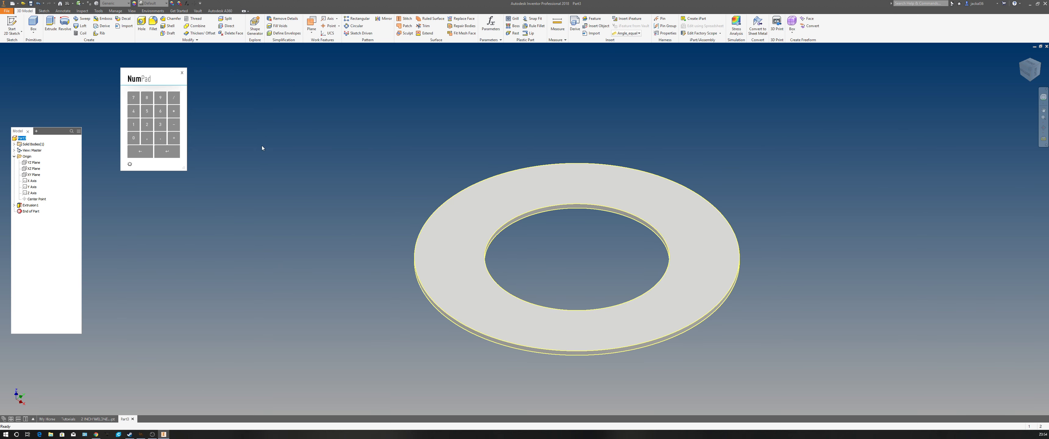
pyautogui.click(133, 3)
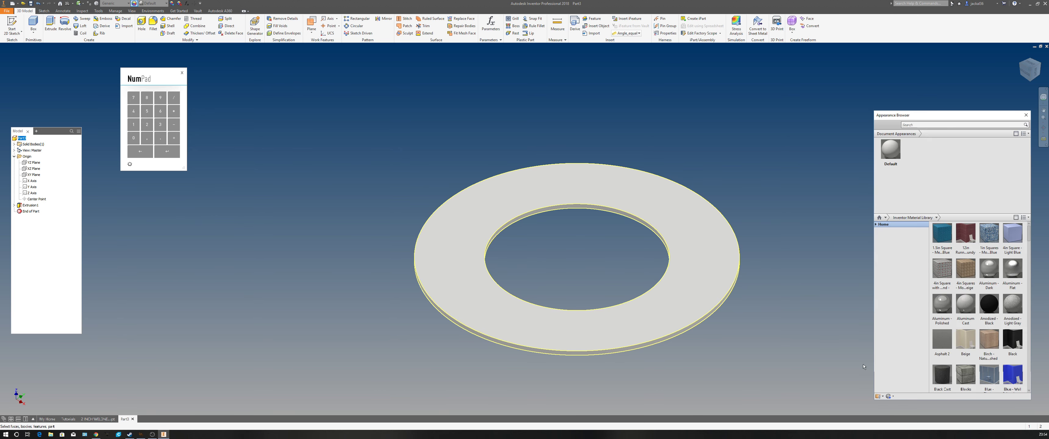
pyautogui.scroll(-1, 987, 300)
pyautogui.click(987, 300)
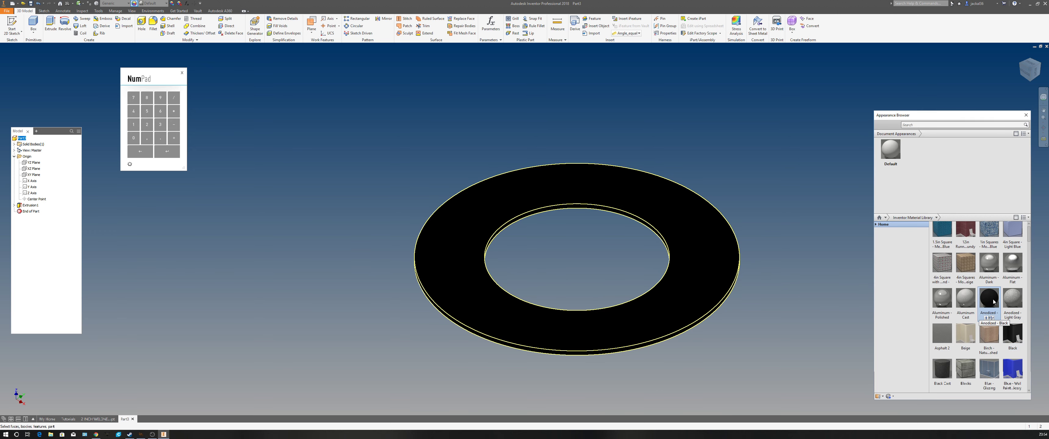
pyautogui.rightClick(942, 372)
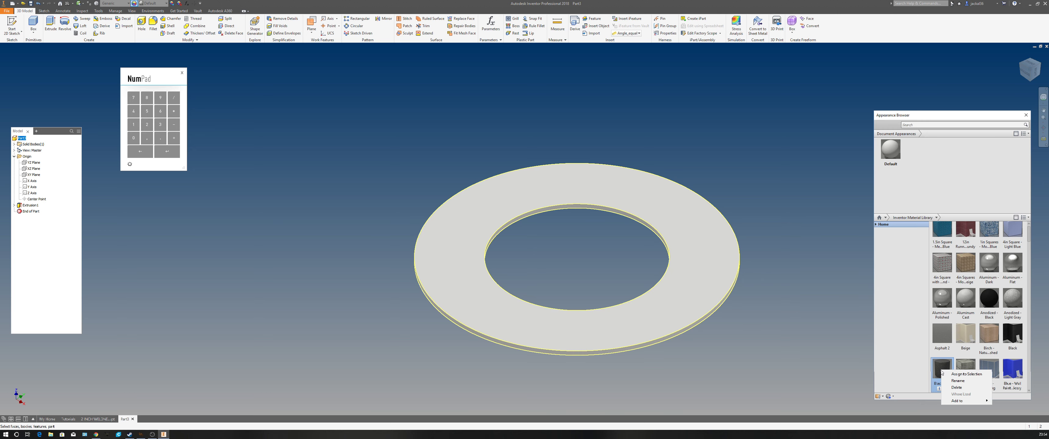
pyautogui.click(961, 375)
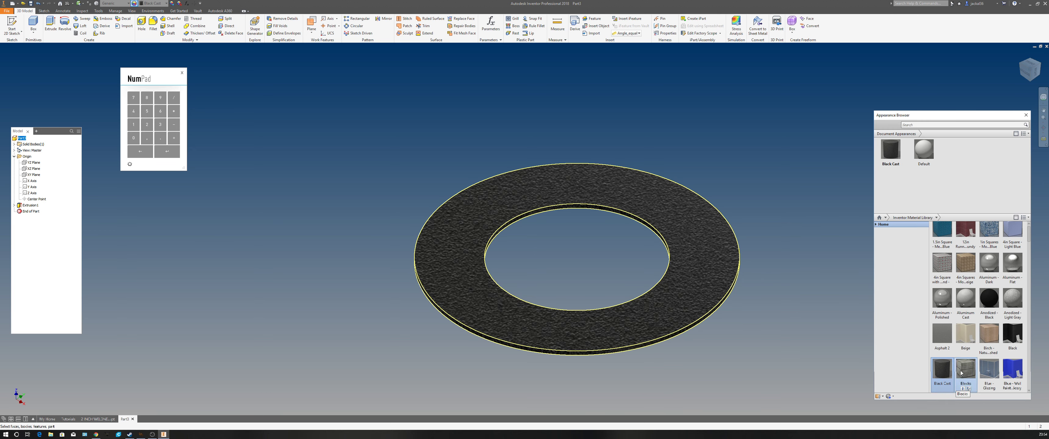
pyautogui.click(808, 235)
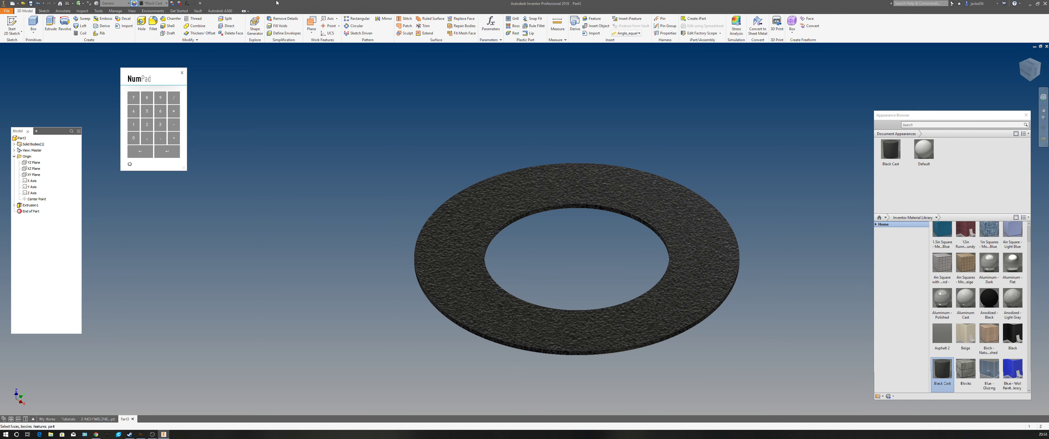
# - Save the ring part to the Desktop as 2 INCH GASKET
pyautogui.click(7, 11)
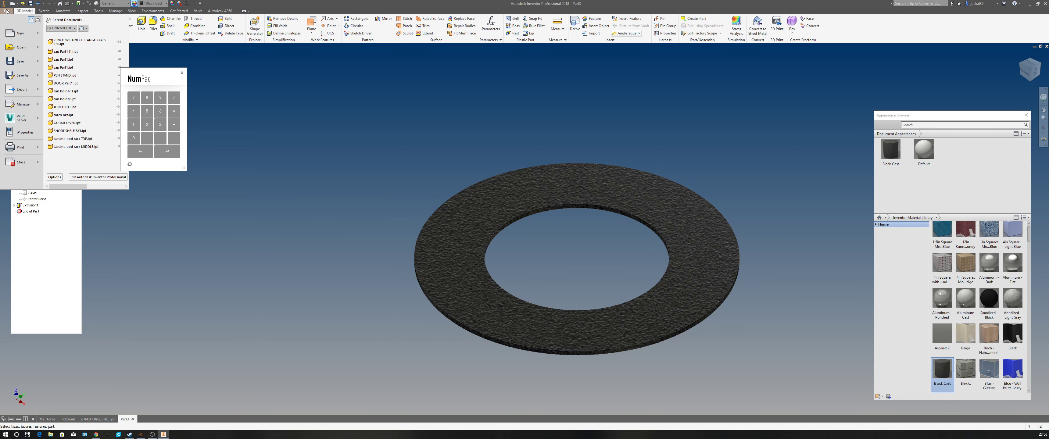
pyautogui.click(19, 75)
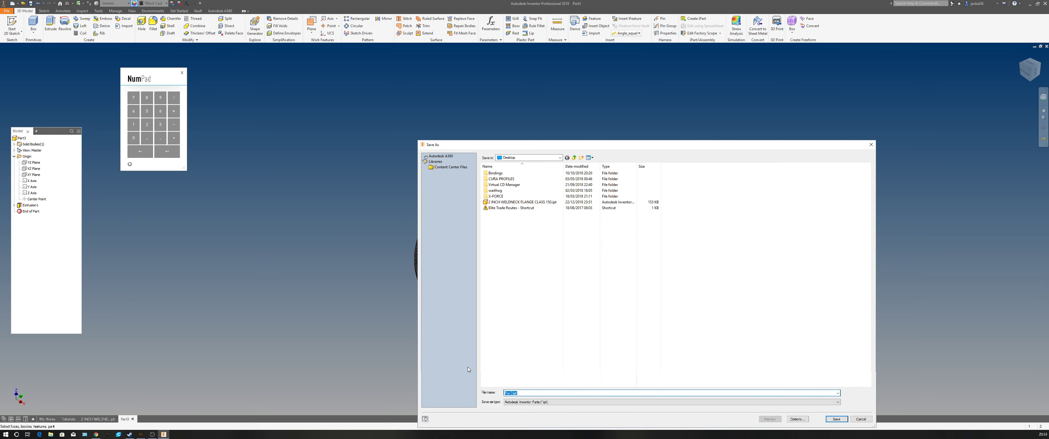
pyautogui.write('2')
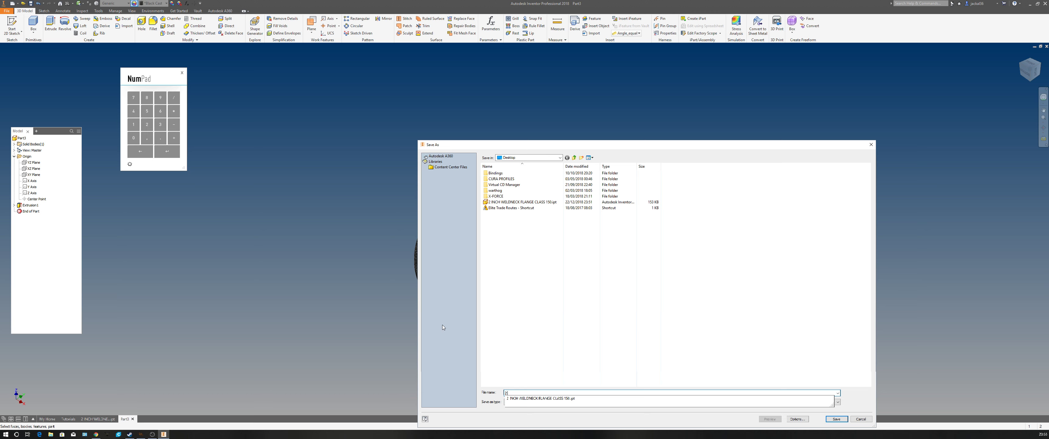
pyautogui.write(' INCH GASKET')
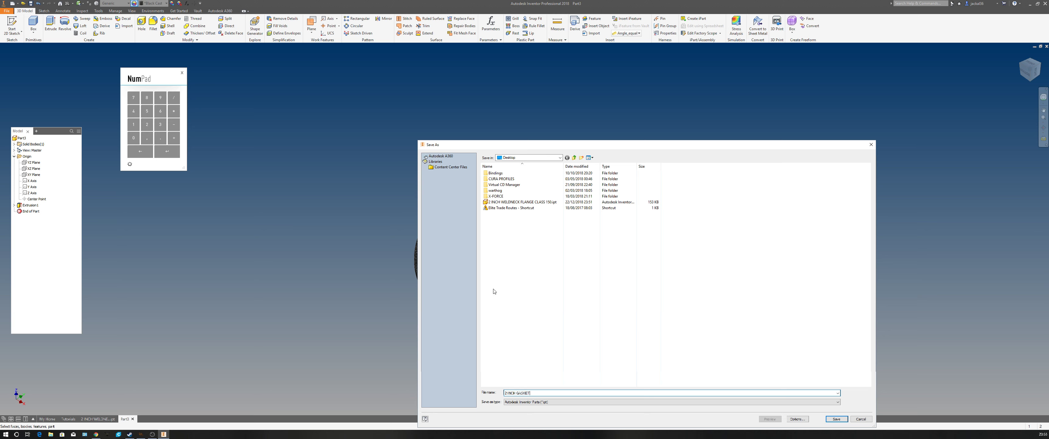
pyautogui.click(839, 420)
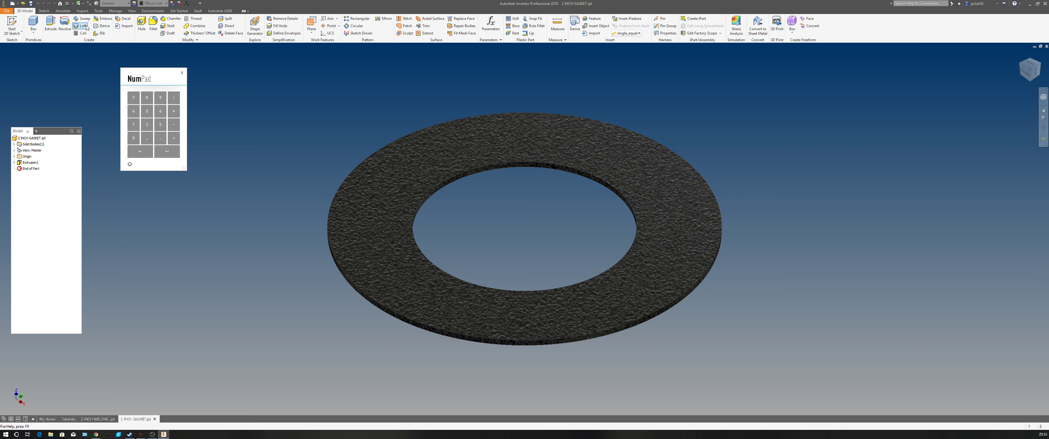
# - Create a new assembly and place two instances of 2 INCH WELDNECK FLANGE CLASS 150.ipt from the Desktop, spaced apart
pyautogui.click(18, 4)
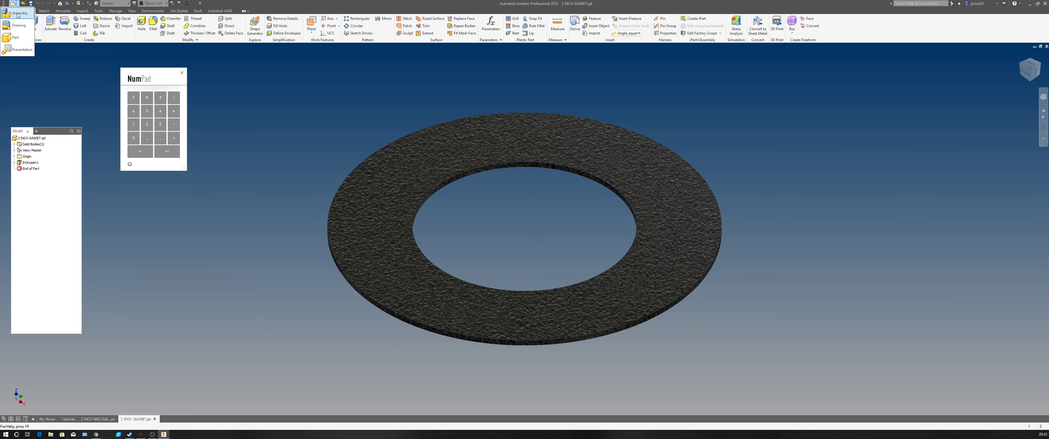
pyautogui.click(18, 14)
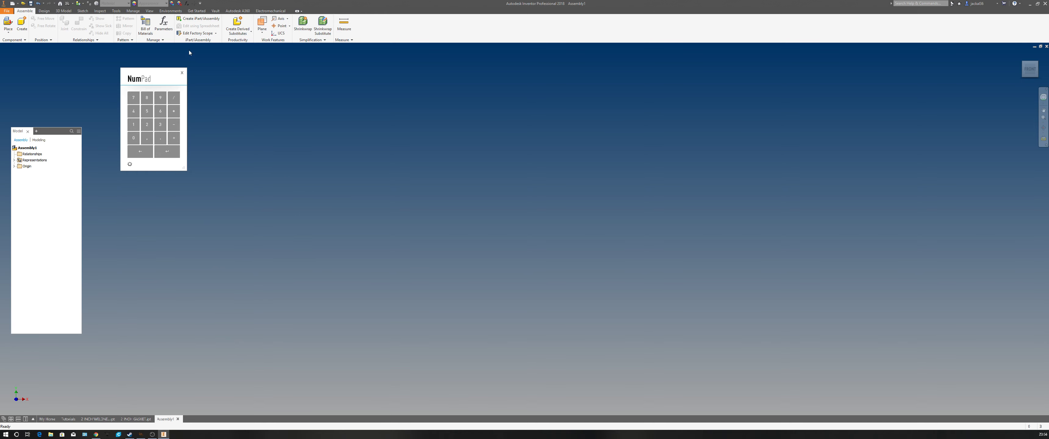
pyautogui.click(7, 21)
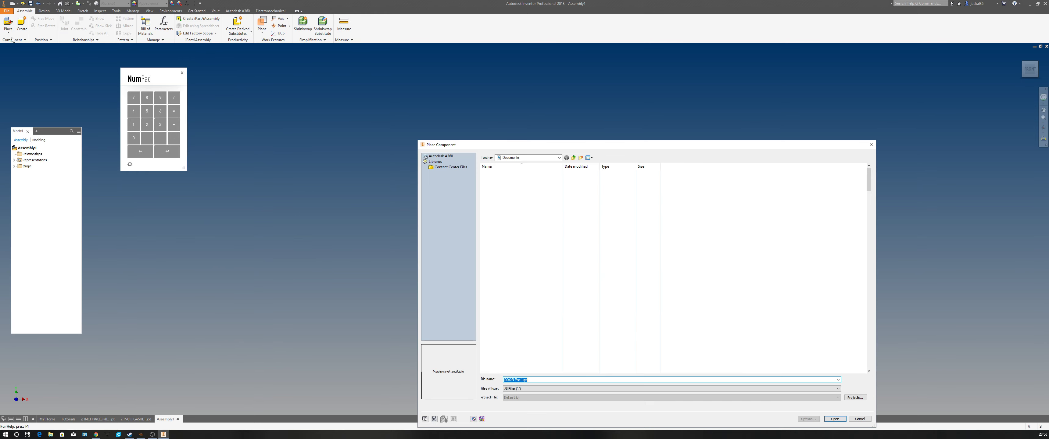
pyautogui.click(560, 158)
pyautogui.click(508, 169)
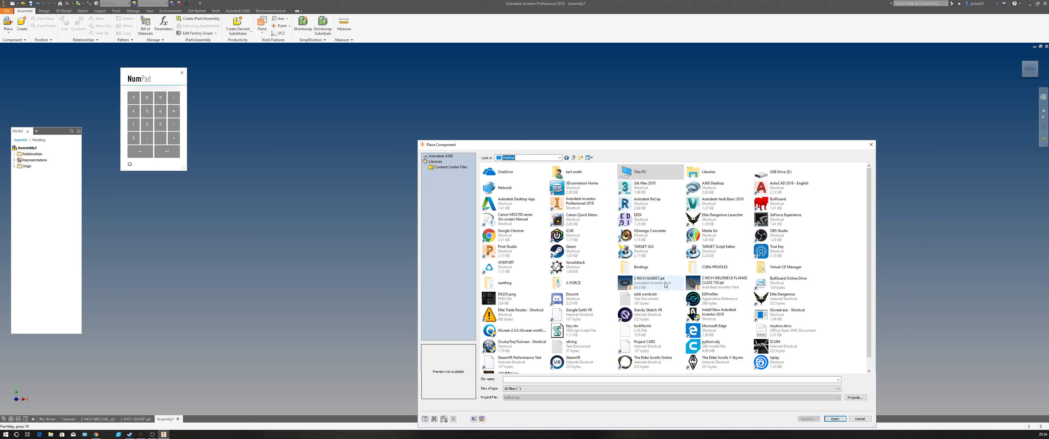
pyautogui.click(721, 286)
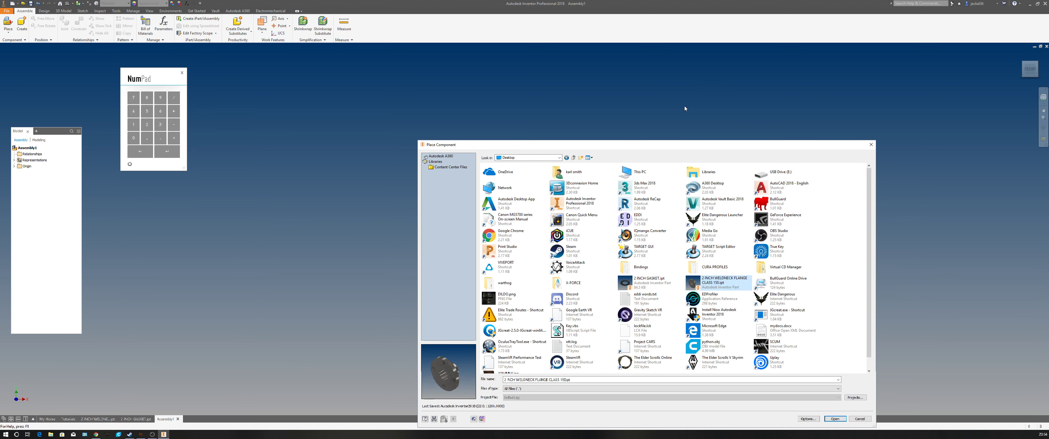
pyautogui.moveTo(662, 148); pyautogui.dragTo(674, 82)
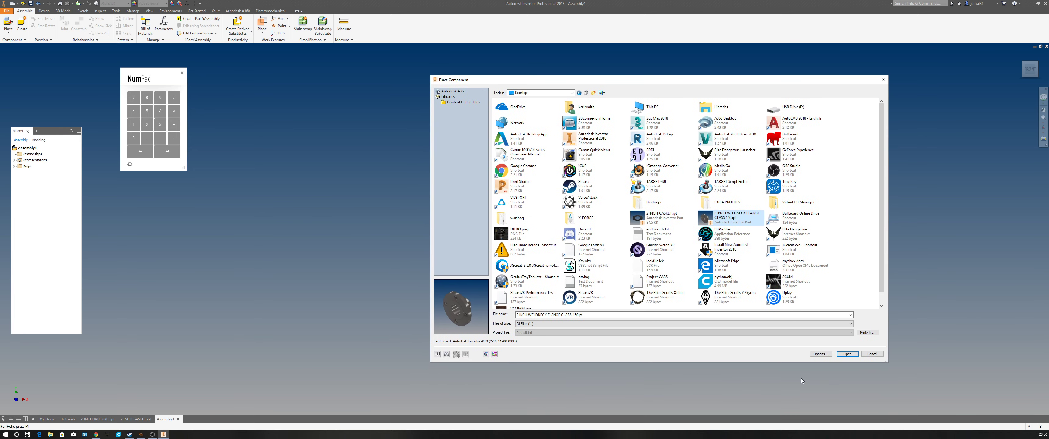
pyautogui.click(847, 353)
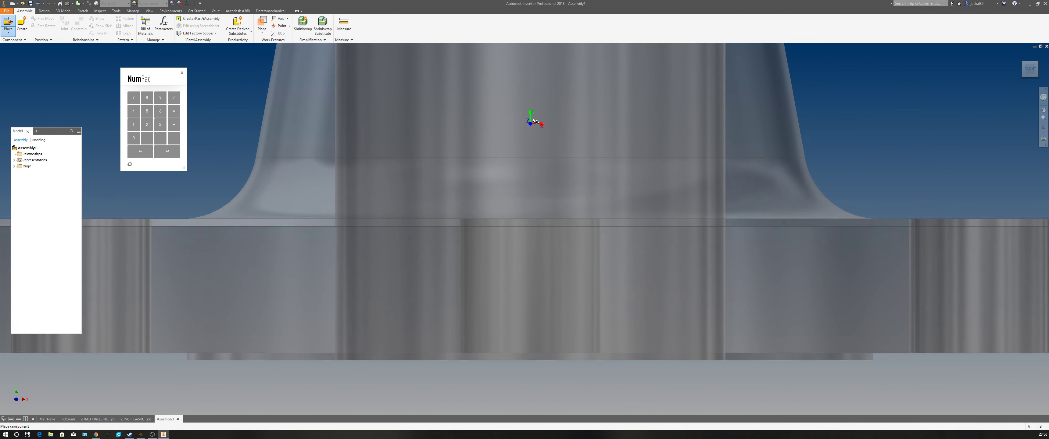
pyautogui.click(617, 86)
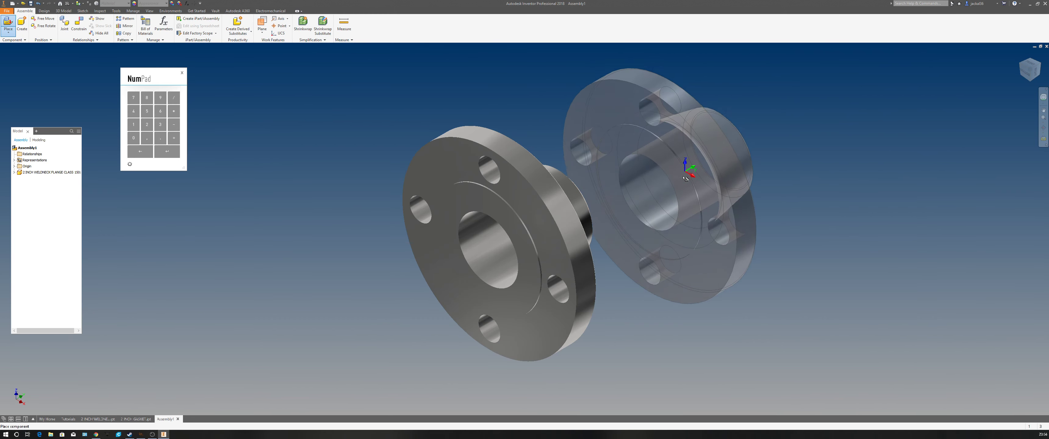
pyautogui.scroll(4, 729, 200)
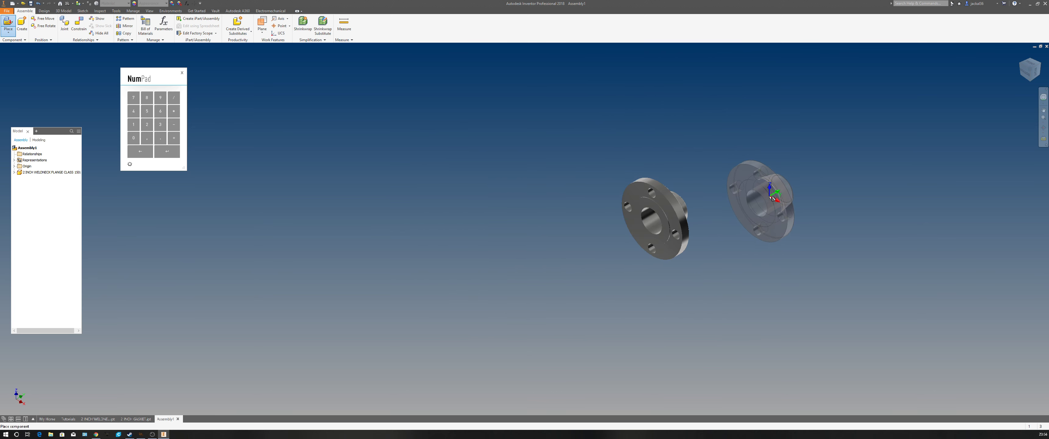
pyautogui.click(499, 161)
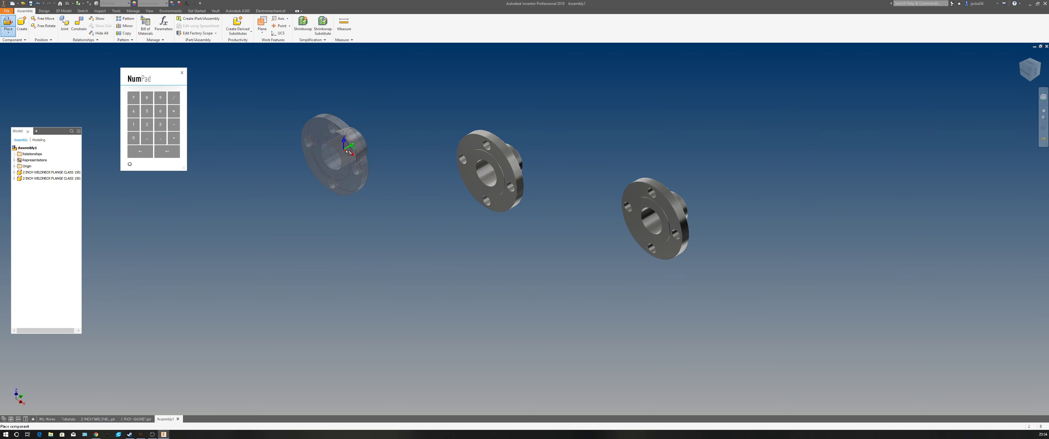
pyautogui.press('Escape')
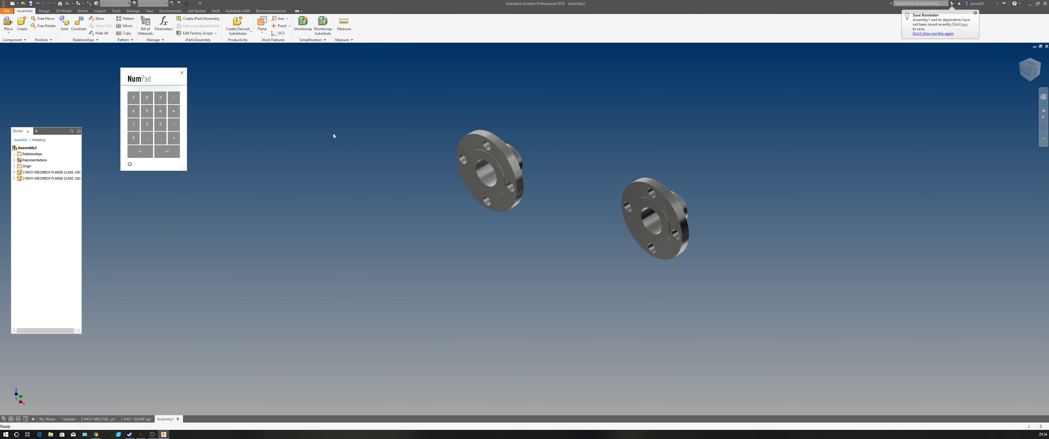
# - Place one instance of 2 INCH GASKET.ipt in the assembly beside the two flanges
pyautogui.click(8, 21)
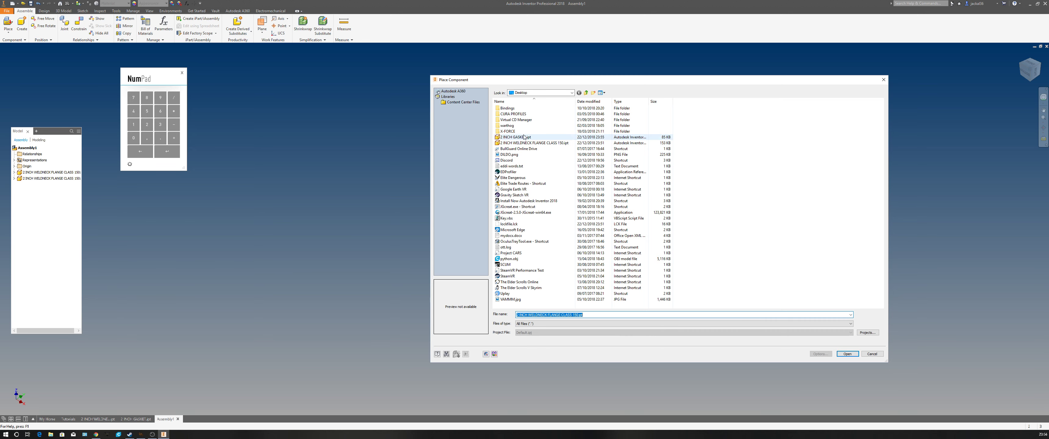
pyautogui.click(503, 137)
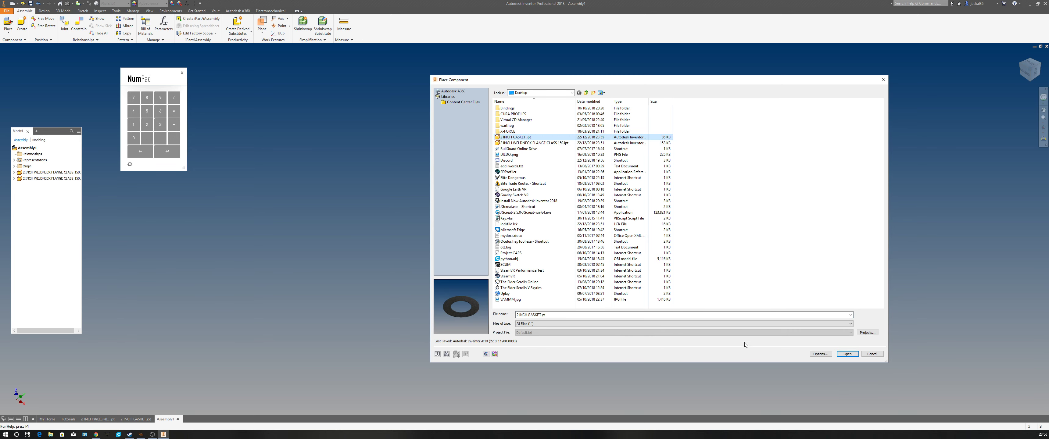
pyautogui.click(848, 354)
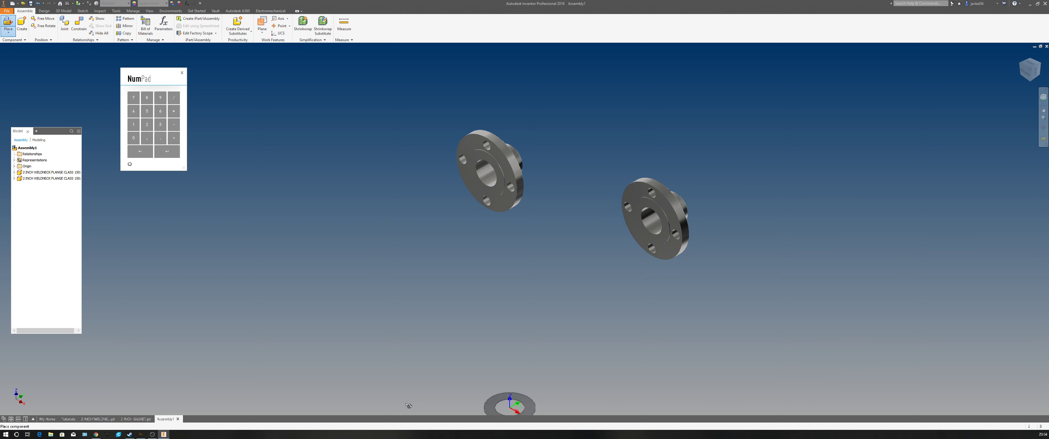
pyautogui.click(397, 223)
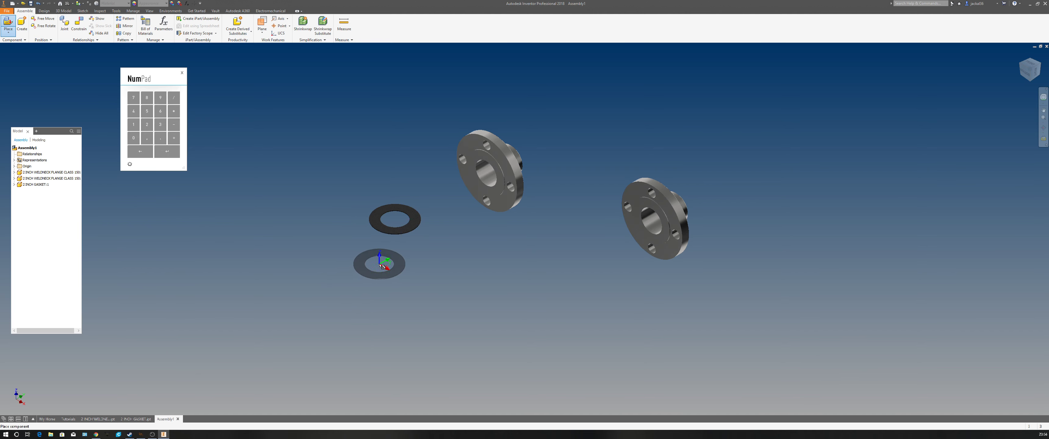
pyautogui.press('Escape')
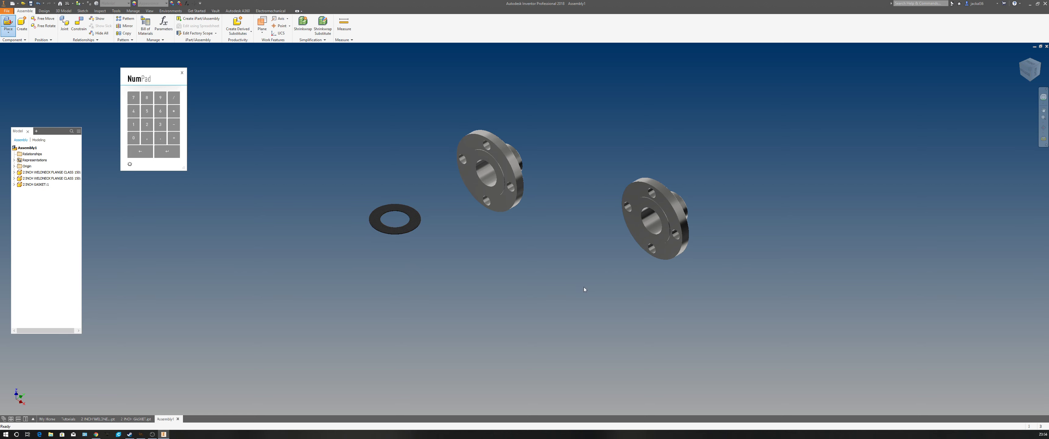
# - Apply a mate constraint with 0 mm offset between the gasket's flat face and the nearer flange's raised face
pyautogui.scroll(-2, 488, 251)
pyautogui.scroll(5, 482, 240)
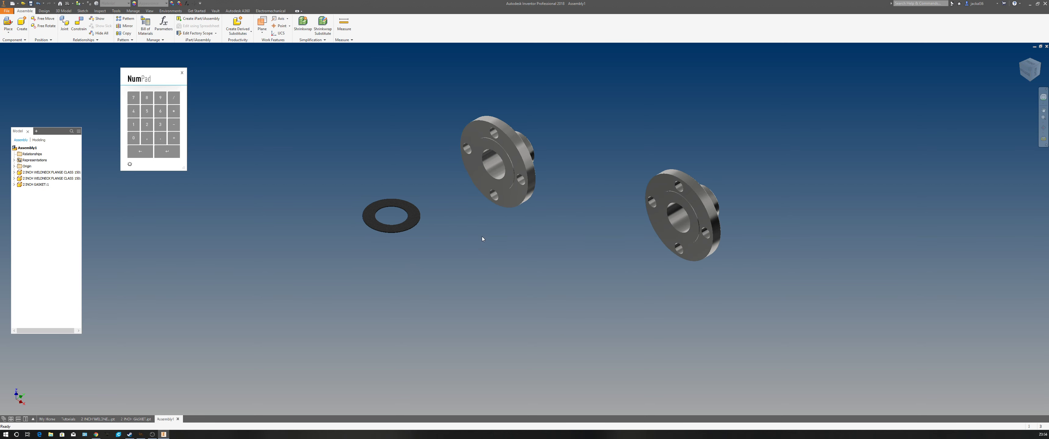
pyautogui.scroll(-3, 475, 191)
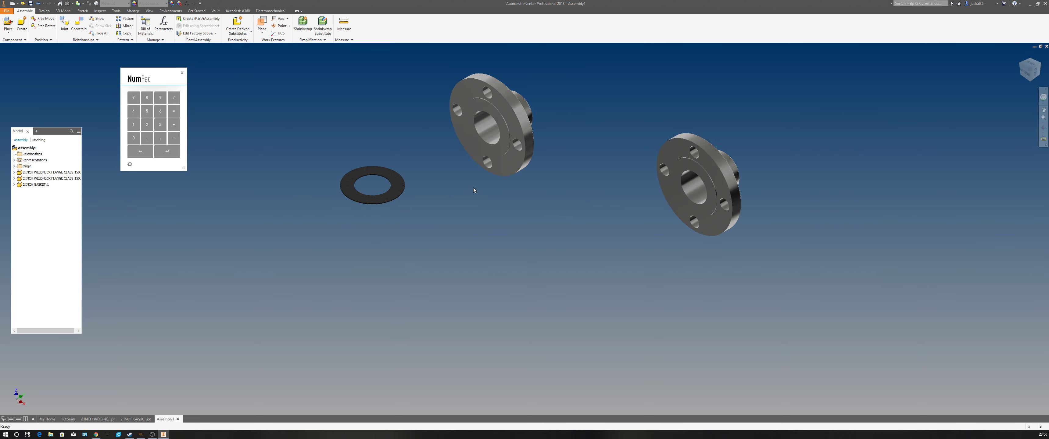
pyautogui.scroll(2, 474, 201)
pyautogui.scroll(-2, 476, 203)
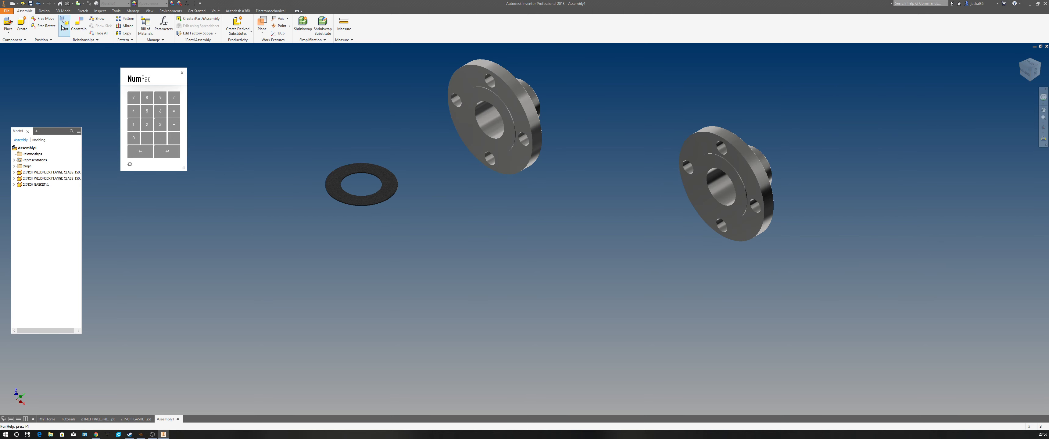
pyautogui.click(79, 23)
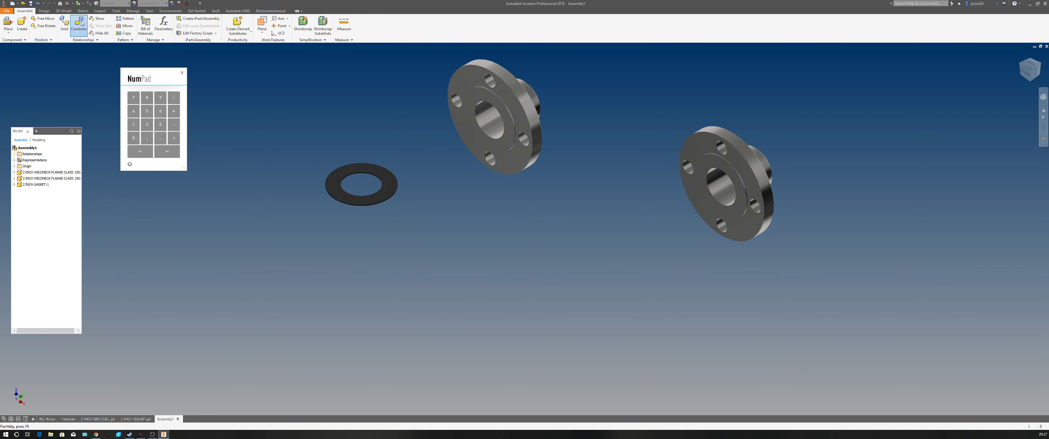
pyautogui.click(384, 194)
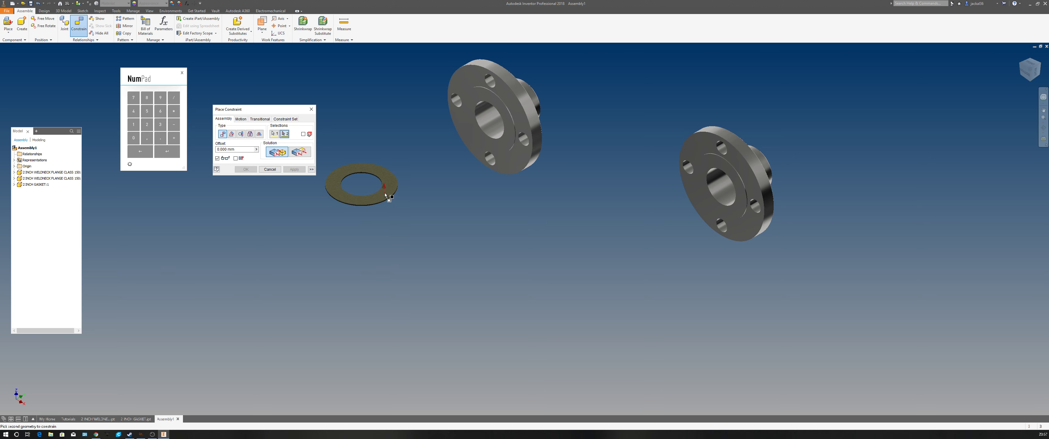
pyautogui.click(507, 147)
pyautogui.scroll(6, 411, 200)
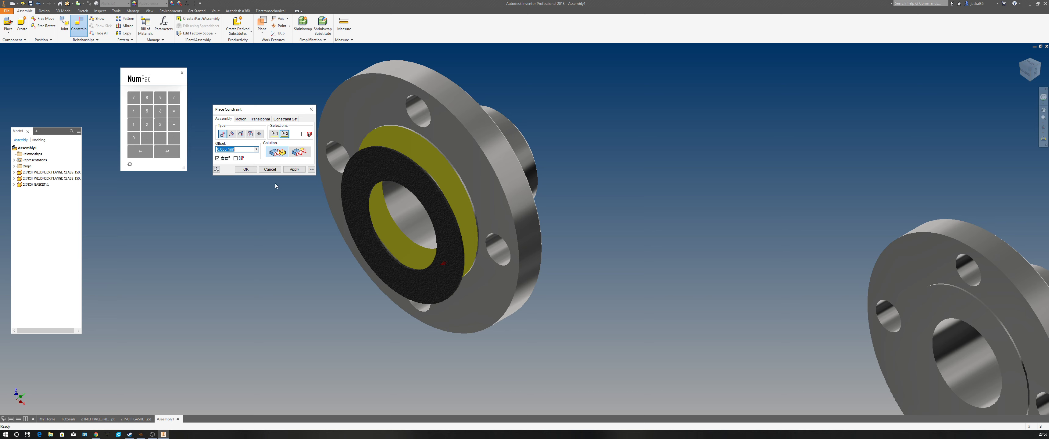
pyautogui.click(294, 169)
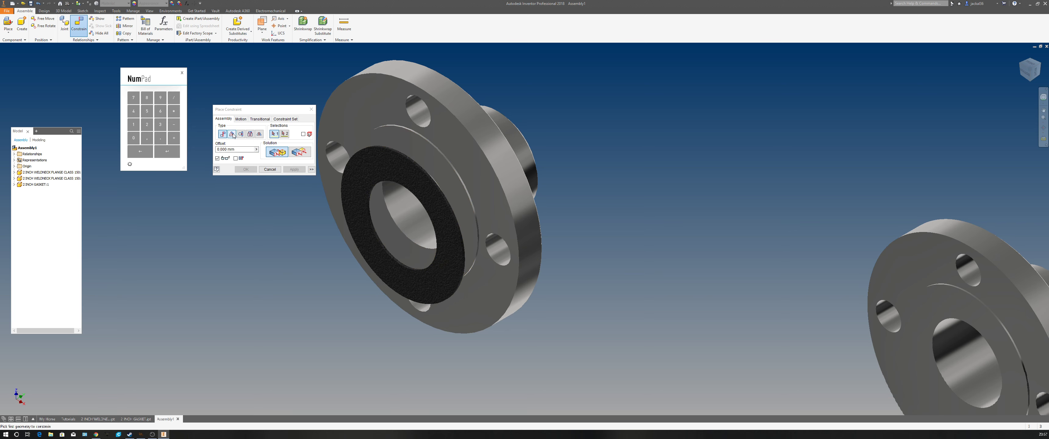
pyautogui.click(250, 136)
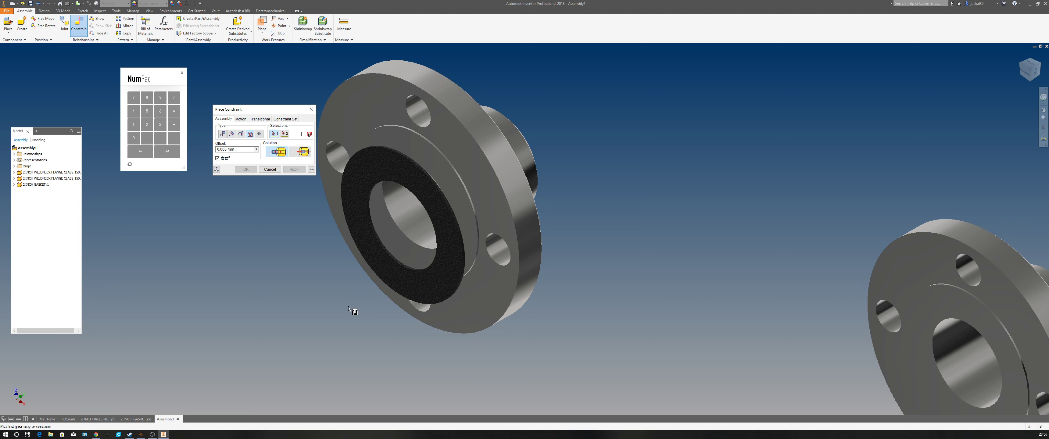
pyautogui.click(393, 261)
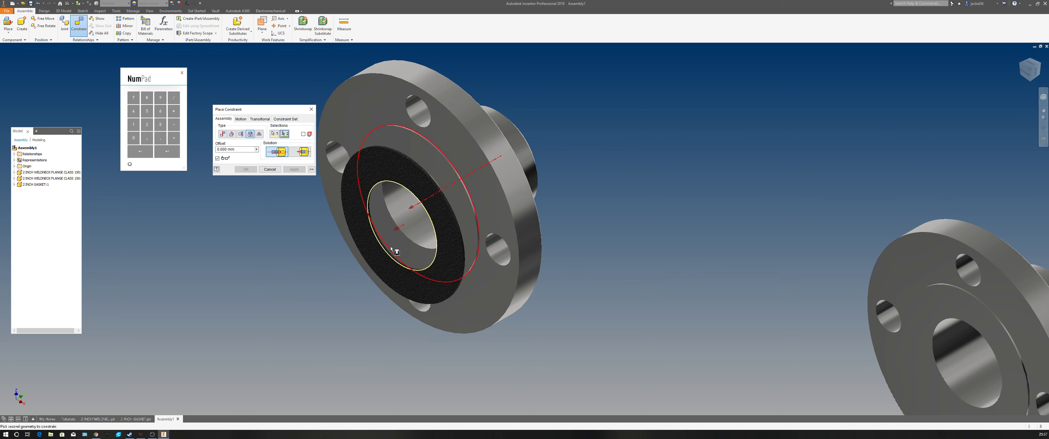
pyautogui.press('F5')
pyautogui.press('F5')
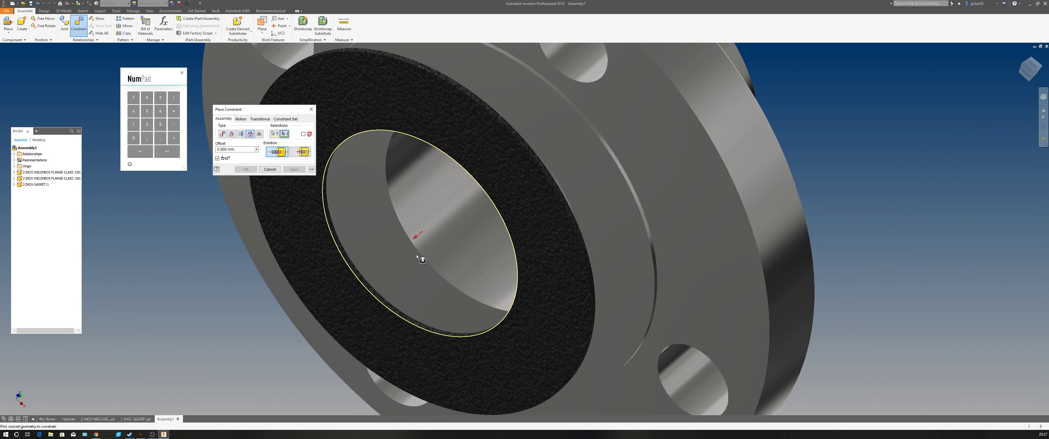
pyautogui.click(420, 251)
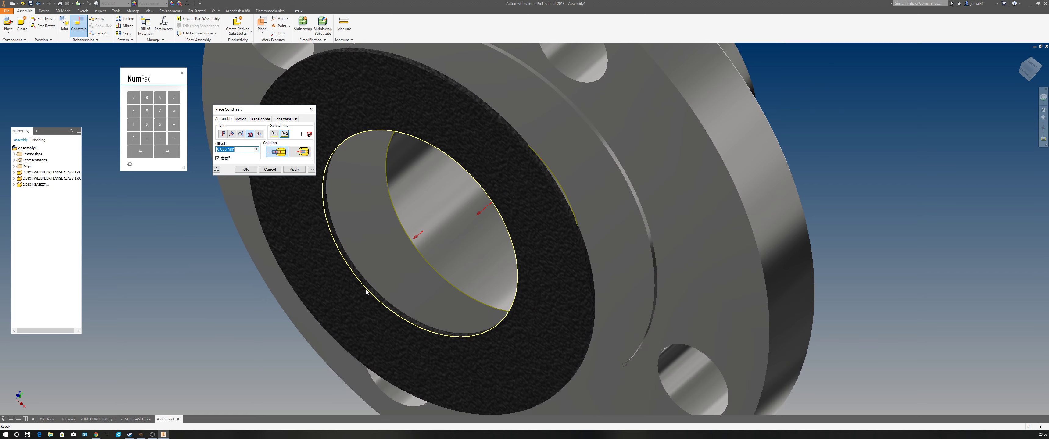
pyautogui.scroll(-3, 425, 251)
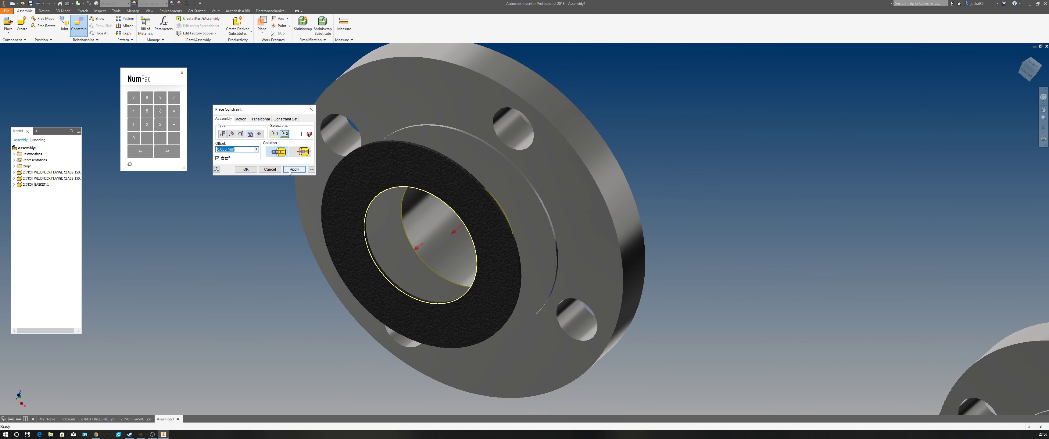
pyautogui.click(269, 169)
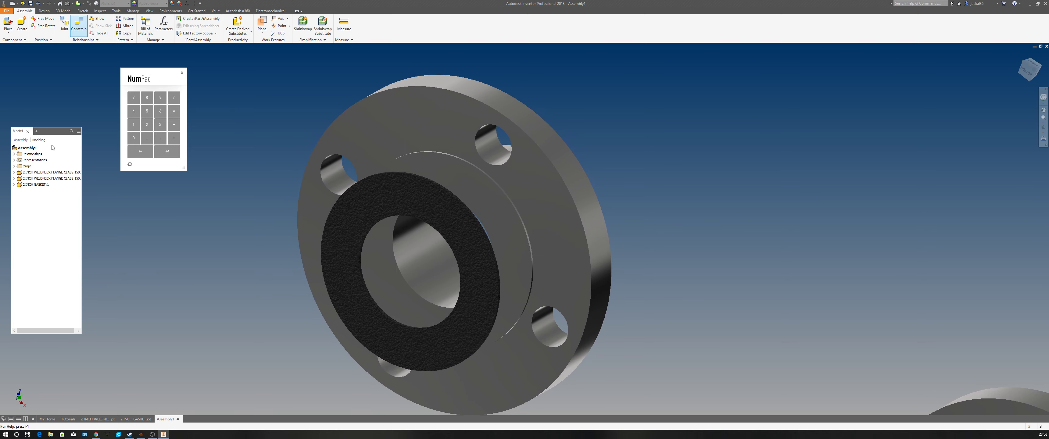
# - Apply an insert constraint with 0 mm offset between the gasket's inner circular edge and the adjoining flange's bore edge
pyautogui.click(78, 23)
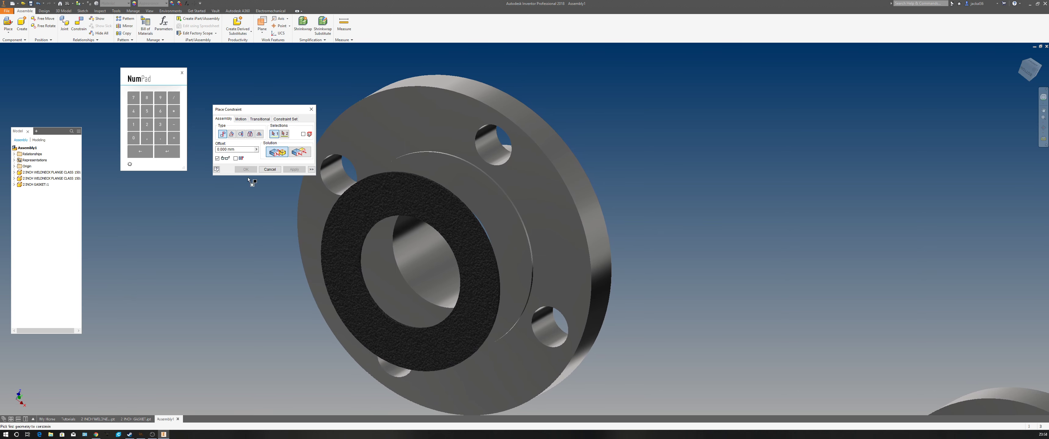
pyautogui.click(250, 134)
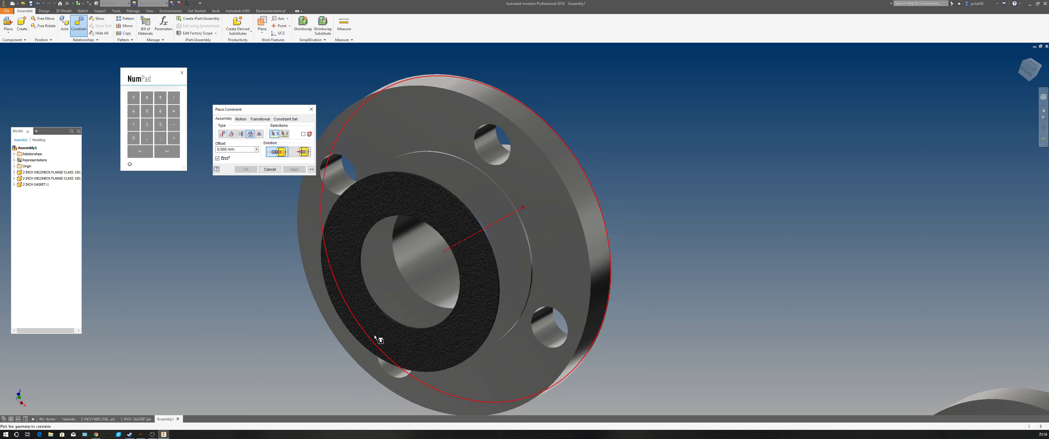
pyautogui.keyDown('shift'); pyautogui.moveTo(372, 334); pyautogui.dragTo(330, 368, button='middle'); pyautogui.keyUp('shift')
pyautogui.scroll(5, 331, 367)
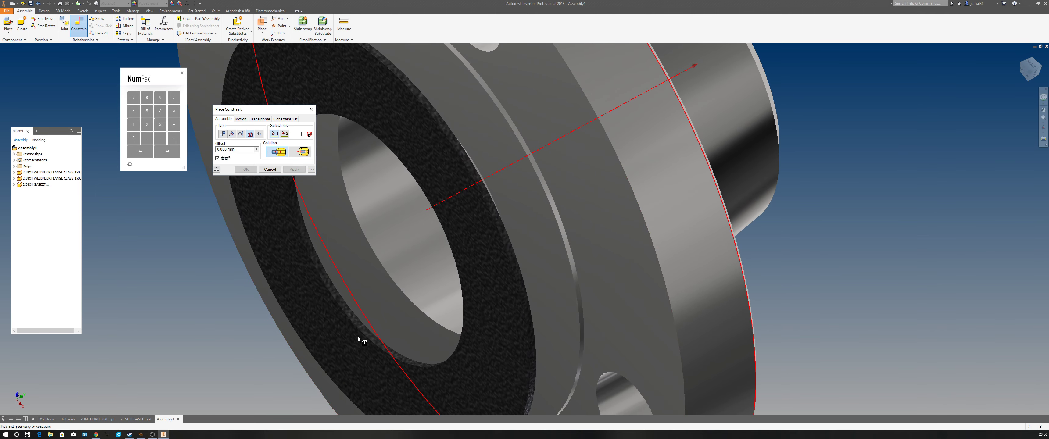
pyautogui.click(369, 333)
pyautogui.scroll(-5, 336, 365)
pyautogui.keyDown('shift'); pyautogui.moveTo(336, 365); pyautogui.dragTo(377, 329, button='middle'); pyautogui.keyUp('shift')
pyautogui.click(379, 294)
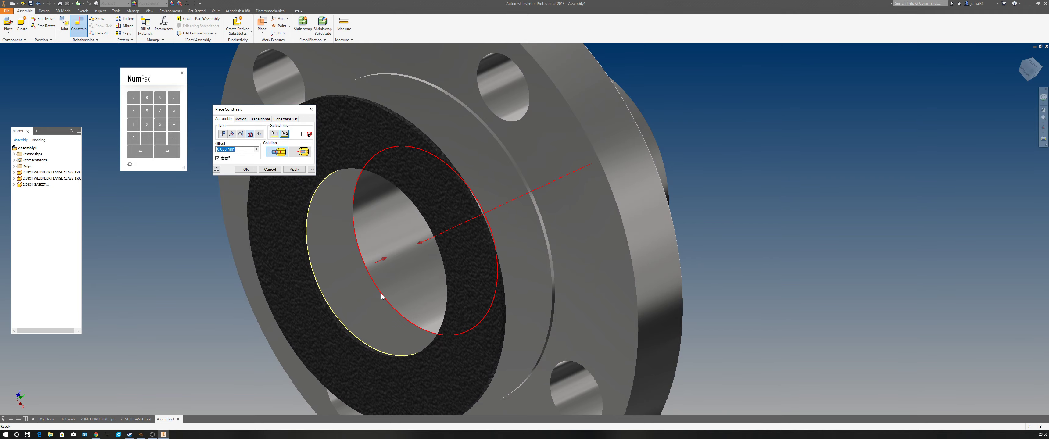
pyautogui.scroll(-5, 274, 354)
pyautogui.keyDown('shift'); pyautogui.moveTo(275, 352); pyautogui.dragTo(275, 349, button='middle'); pyautogui.keyUp('shift')
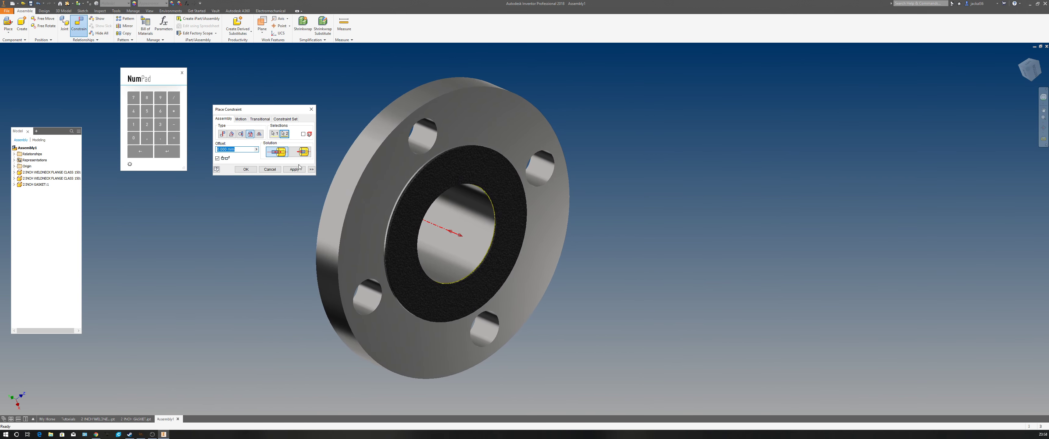
pyautogui.click(246, 169)
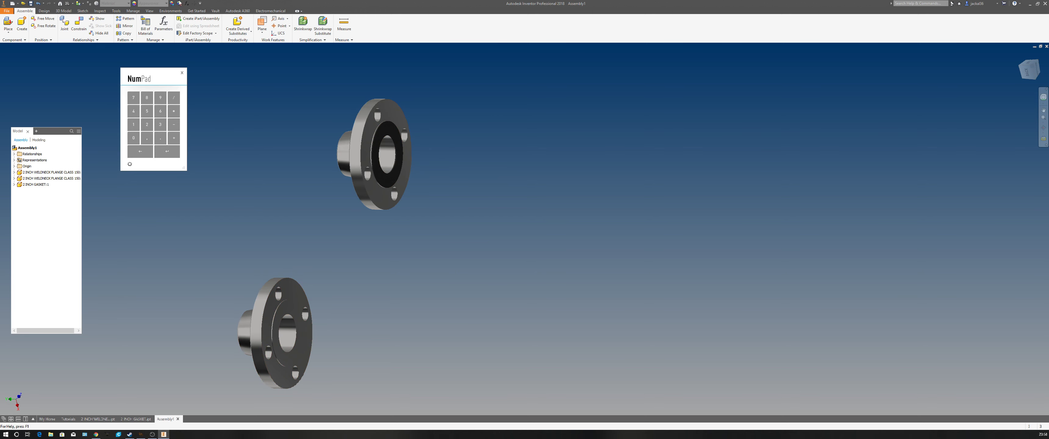
# - Apply a mate constraint with 0 mm offset between the second flange's raised face and the gasket's exposed face
pyautogui.click(81, 26)
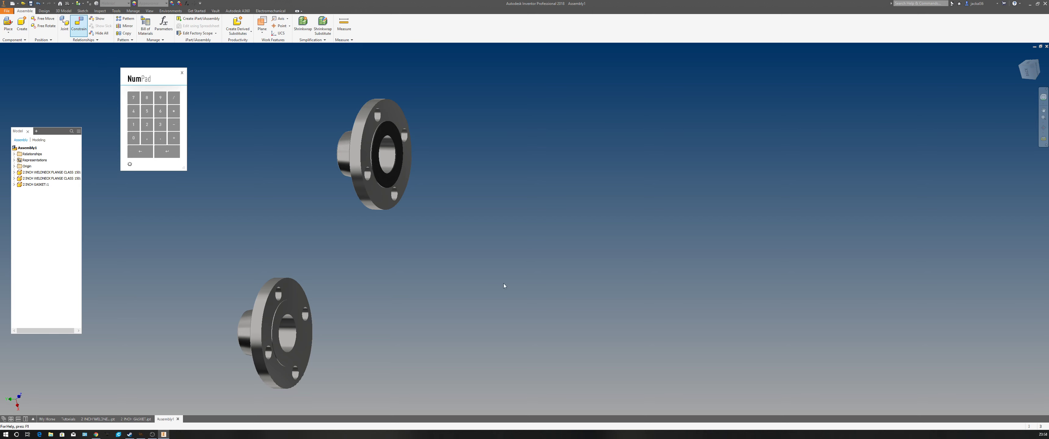
pyautogui.click(288, 312)
pyautogui.scroll(3, 421, 314)
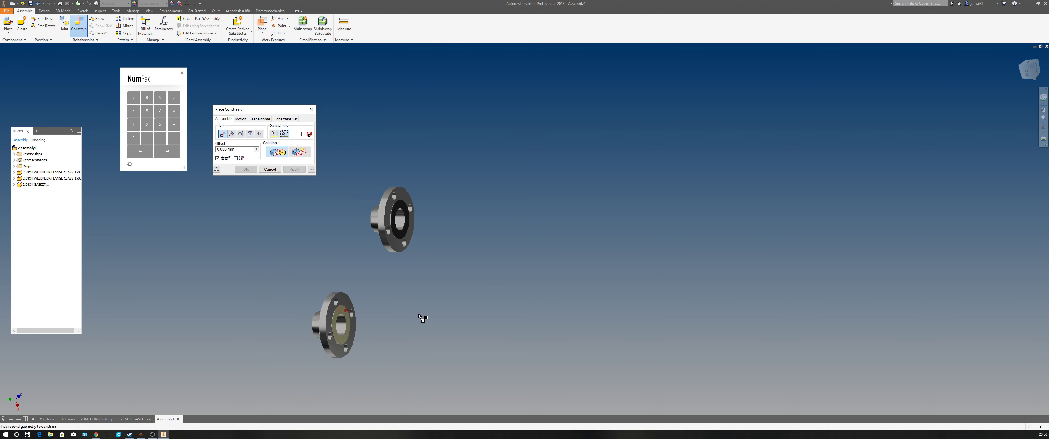
pyautogui.scroll(-6, 455, 192)
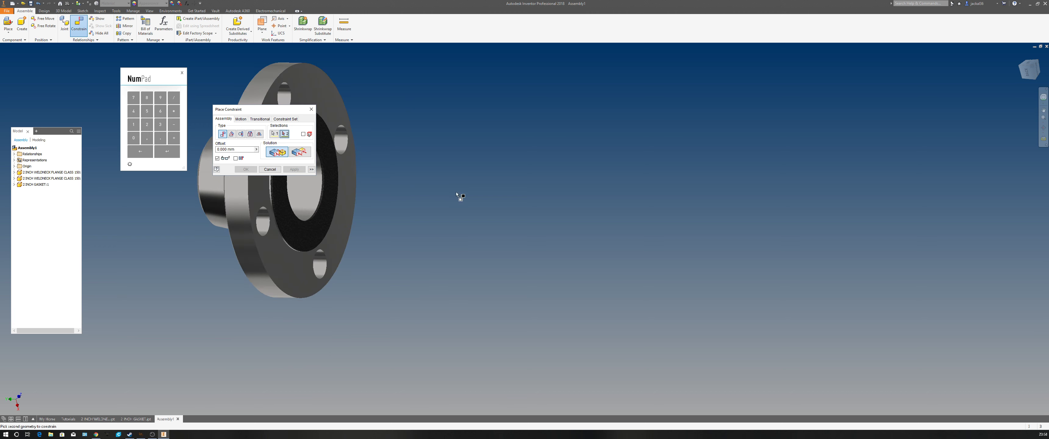
pyautogui.click(326, 224)
pyautogui.scroll(5, 493, 326)
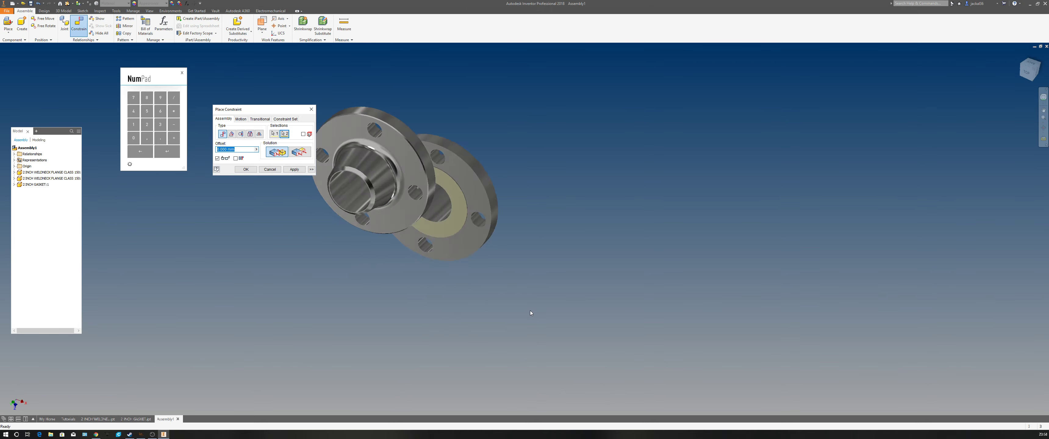
pyautogui.keyDown('shift'); pyautogui.moveTo(546, 302); pyautogui.dragTo(673, 228, button='middle'); pyautogui.keyUp('shift')
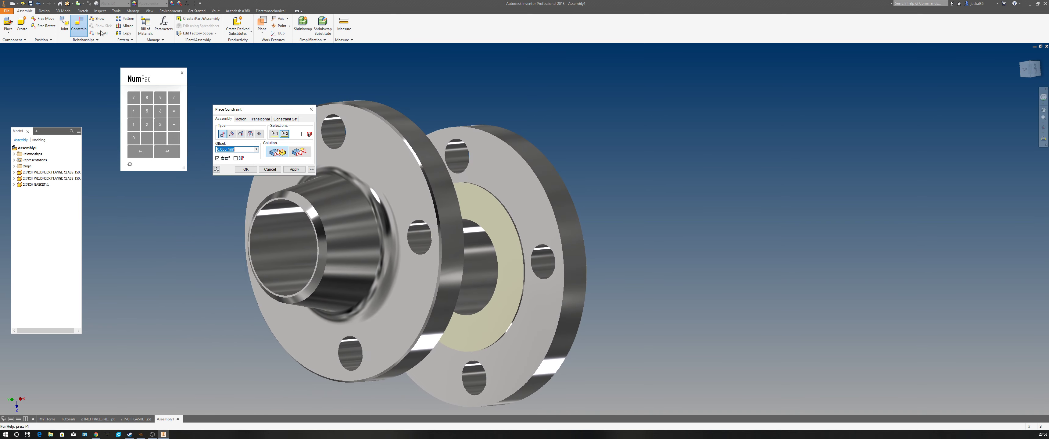
pyautogui.click(294, 168)
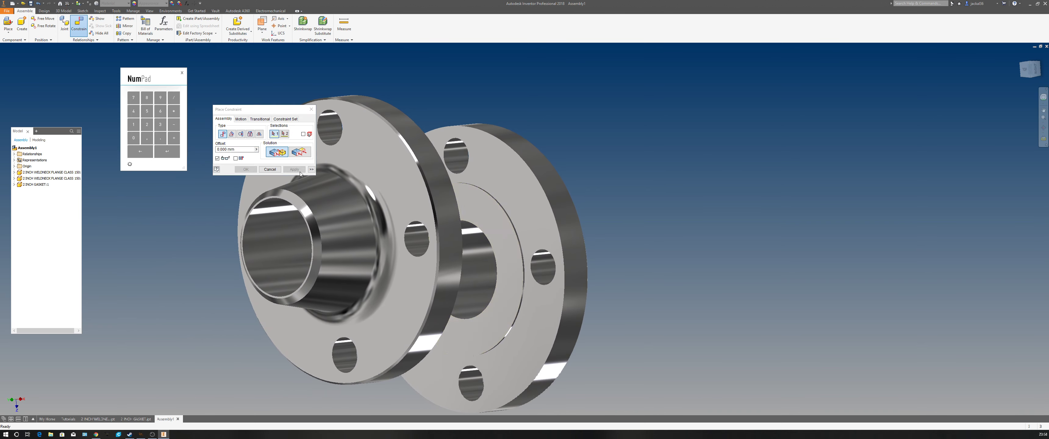
# - Apply an insert constraint with 0 mm offset between the second flange's bore edge and the gasket's exposed inner edge
pyautogui.click(250, 134)
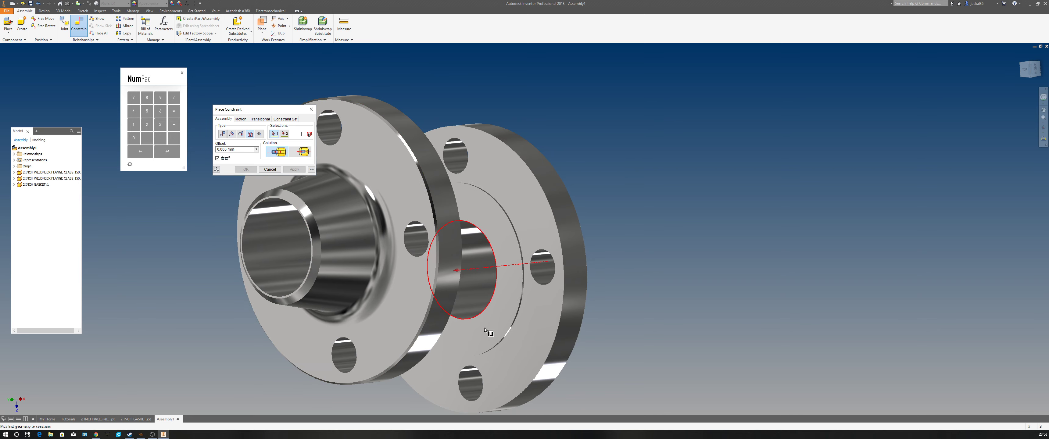
pyautogui.scroll(-3, 495, 337)
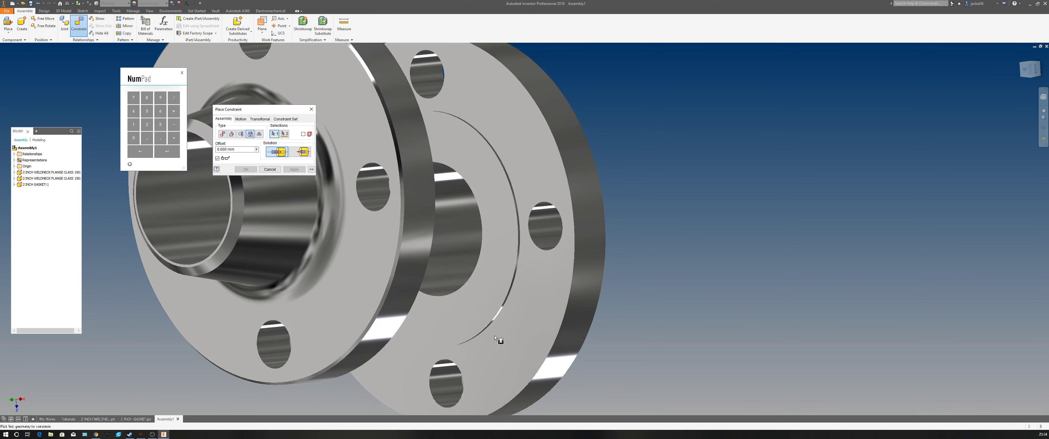
pyautogui.click(452, 294)
pyautogui.press('F6')
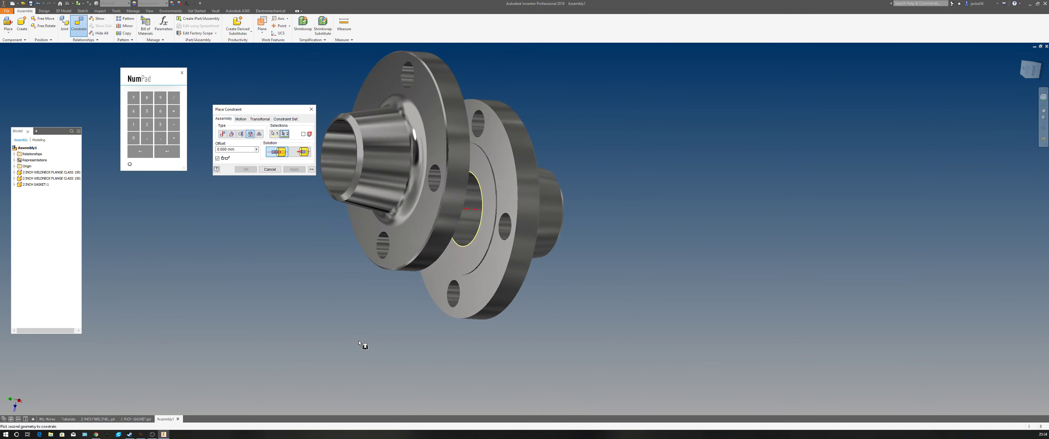
pyautogui.scroll(-5, 358, 336)
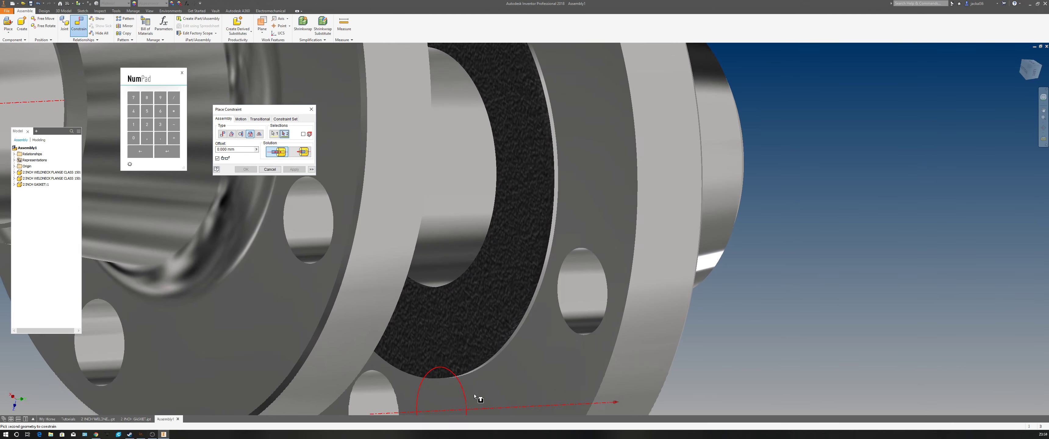
pyautogui.click(474, 248)
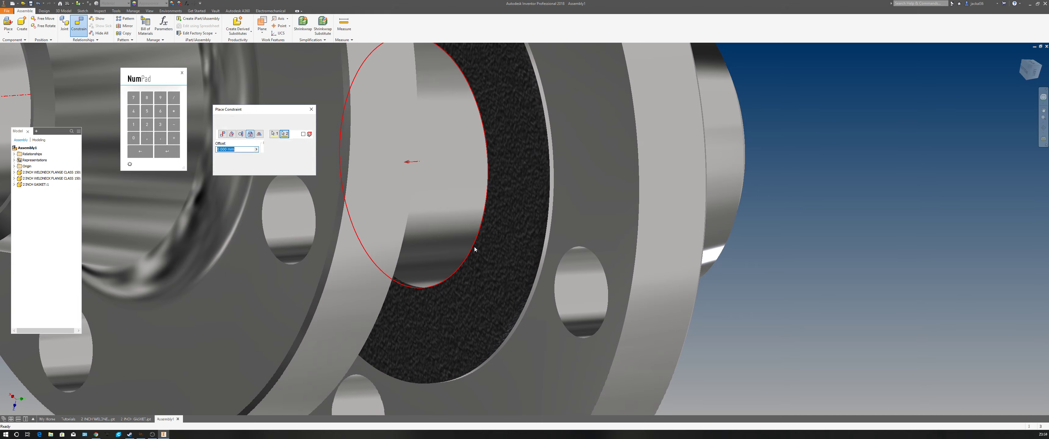
pyautogui.press('F5')
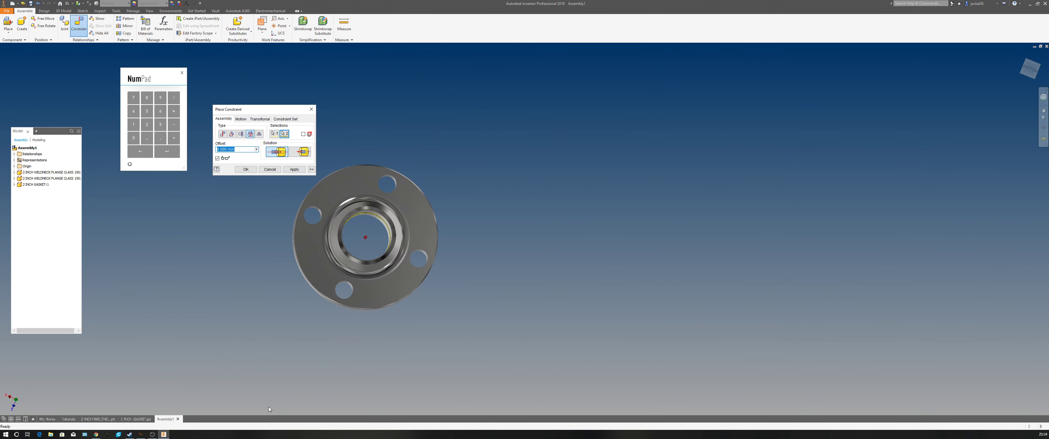
pyautogui.press('F5')
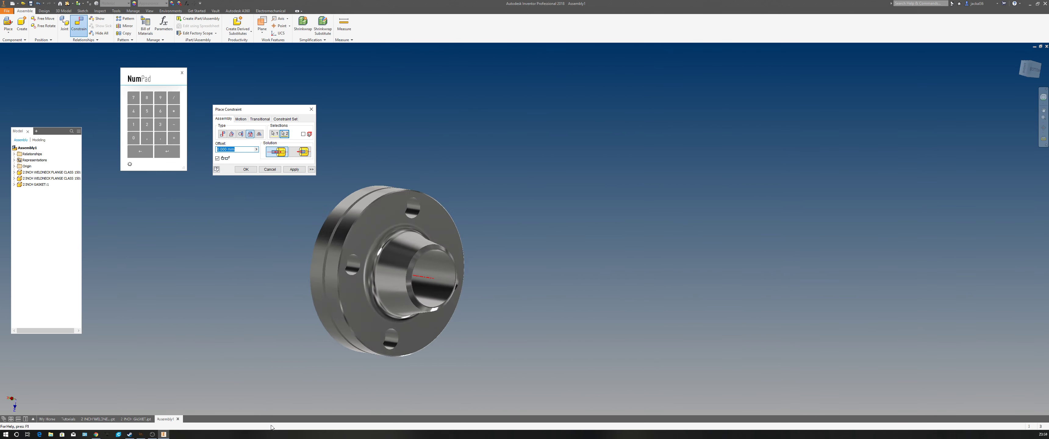
pyautogui.keyDown('shift'); pyautogui.moveTo(307, 392); pyautogui.dragTo(358, 165, button='middle'); pyautogui.keyUp('shift')
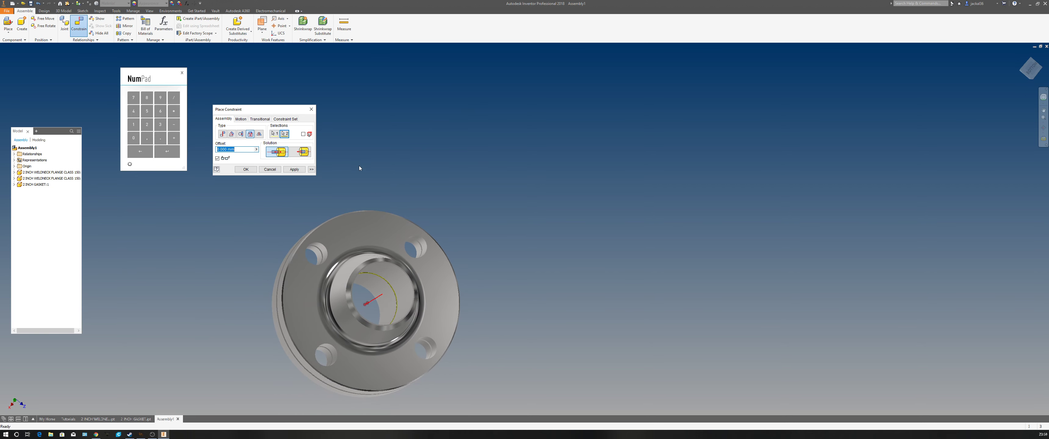
pyautogui.click(246, 169)
pyautogui.press('F5')
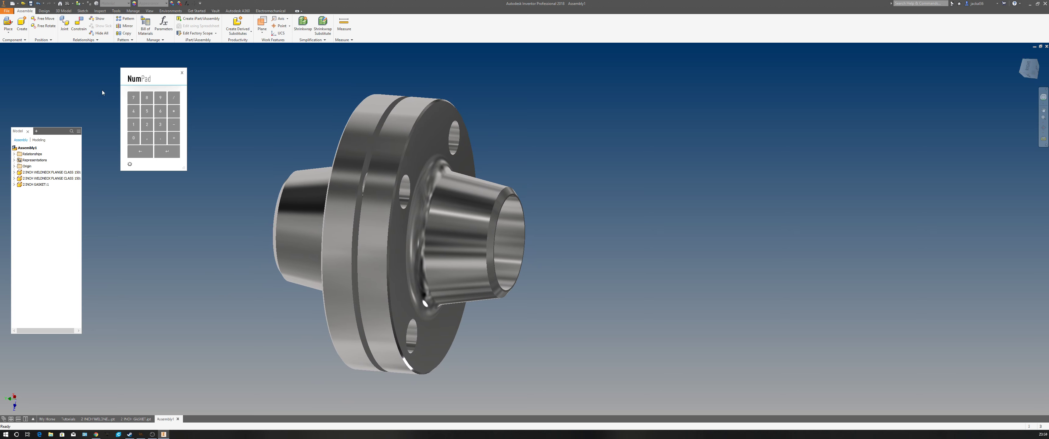
# - Start placing a component from Content Center and browse to the hex head bolts under Fasteners
pyautogui.click(9, 32)
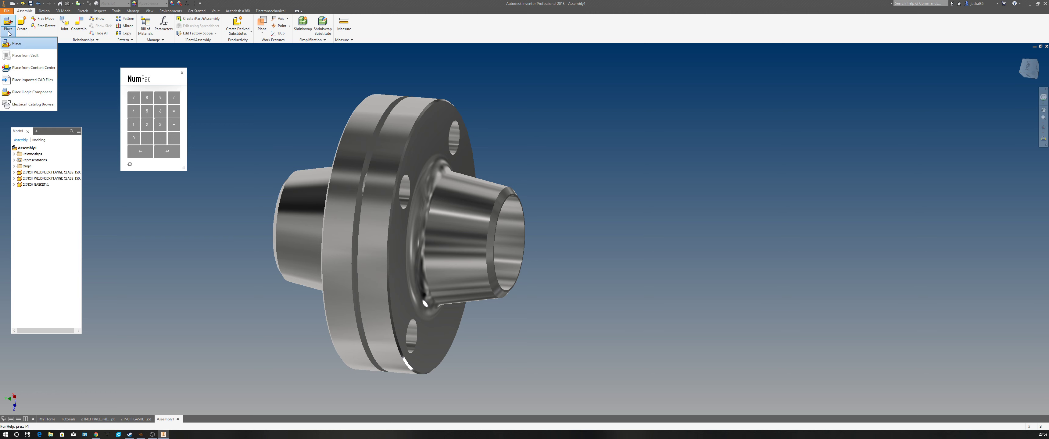
pyautogui.click(27, 69)
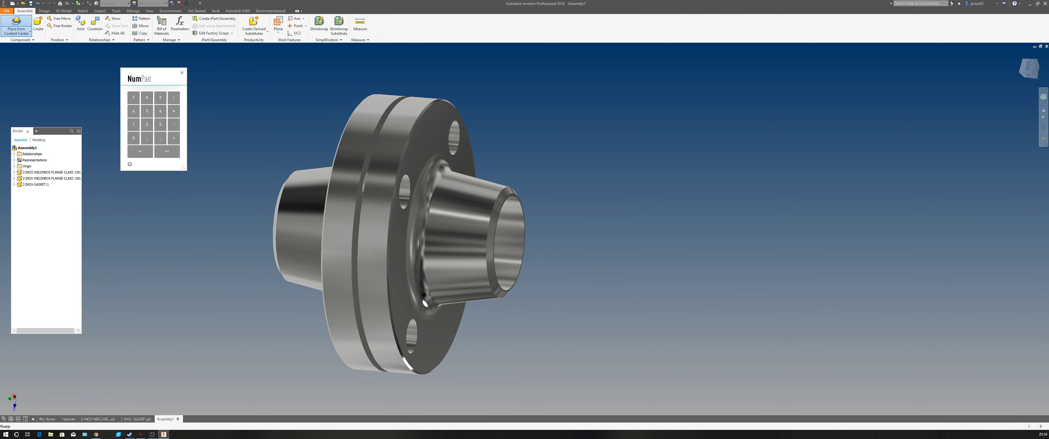
pyautogui.moveTo(252, 188); pyautogui.dragTo(790, 55)
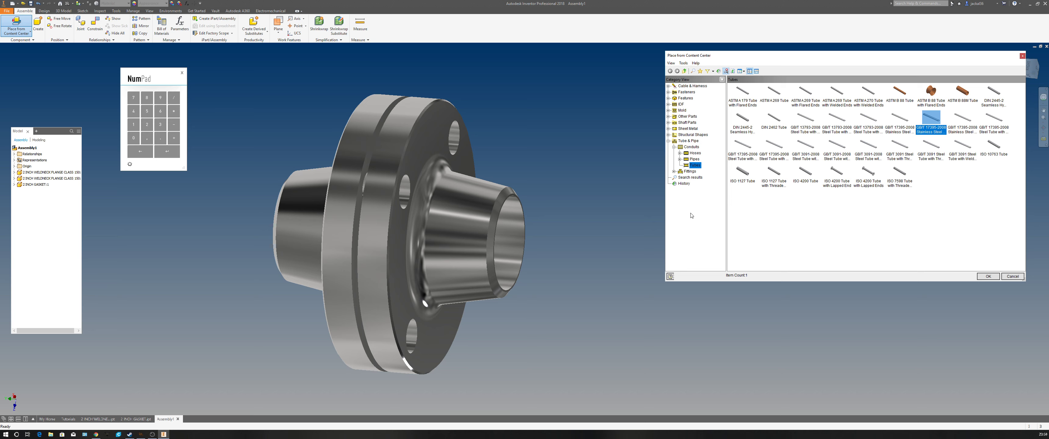
pyautogui.click(669, 93)
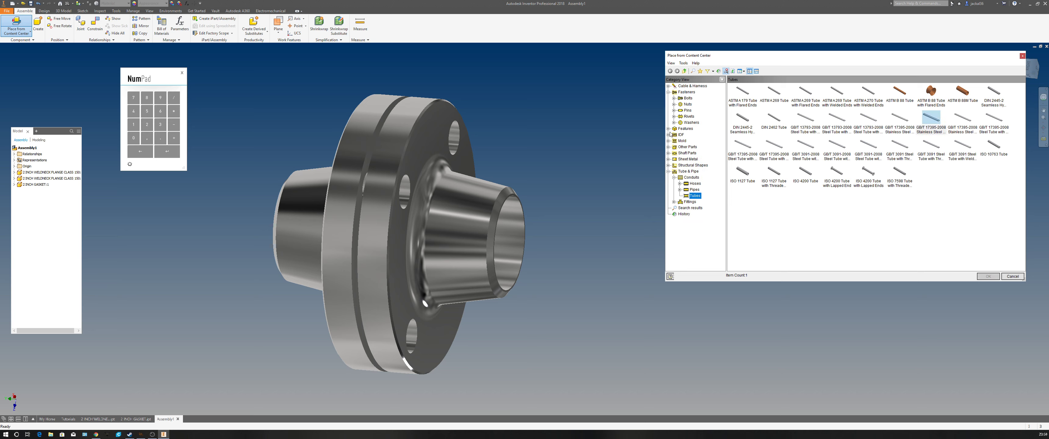
pyautogui.click(688, 98)
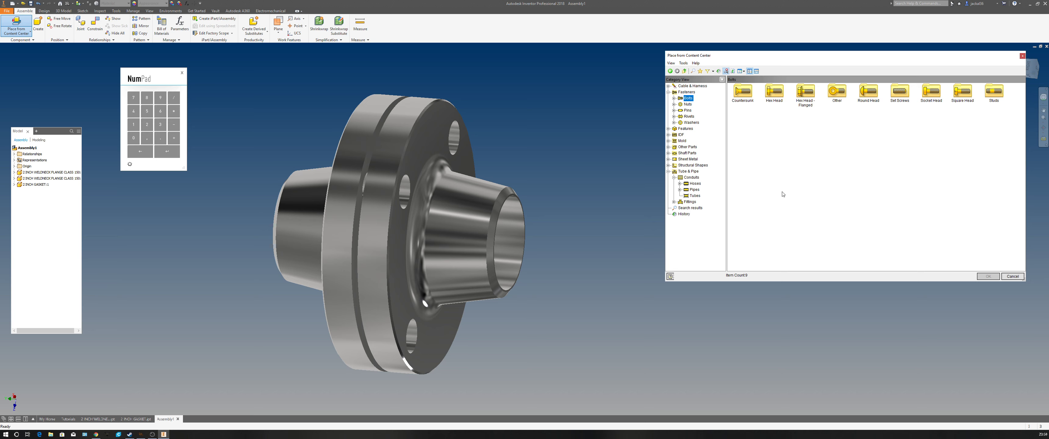
pyautogui.doubleClick(774, 93)
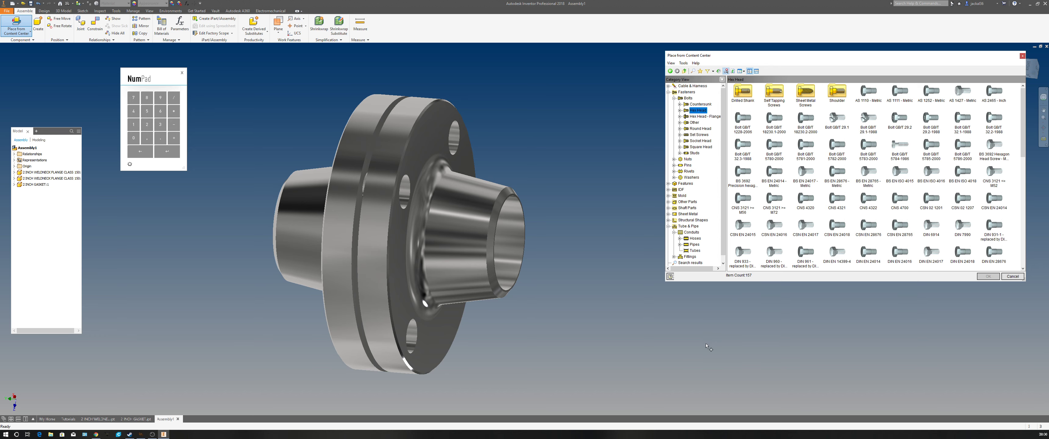
pyautogui.click(901, 172)
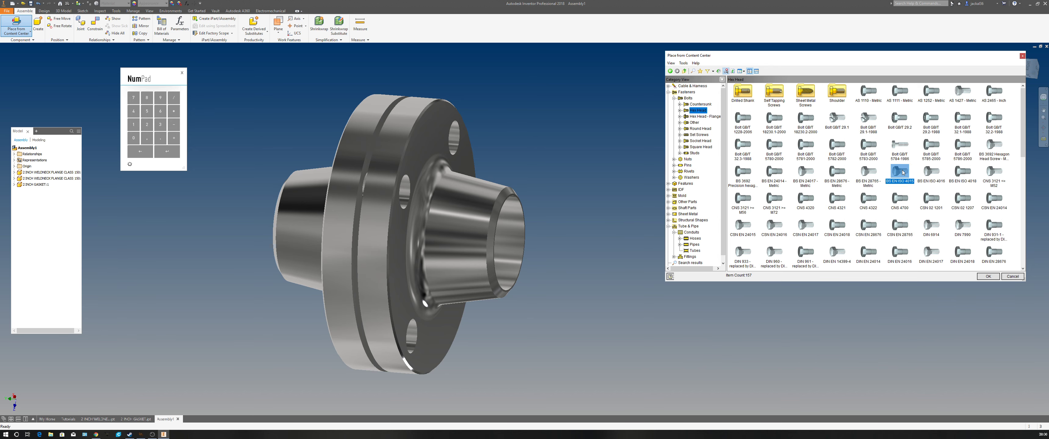
pyautogui.doubleClick(903, 171)
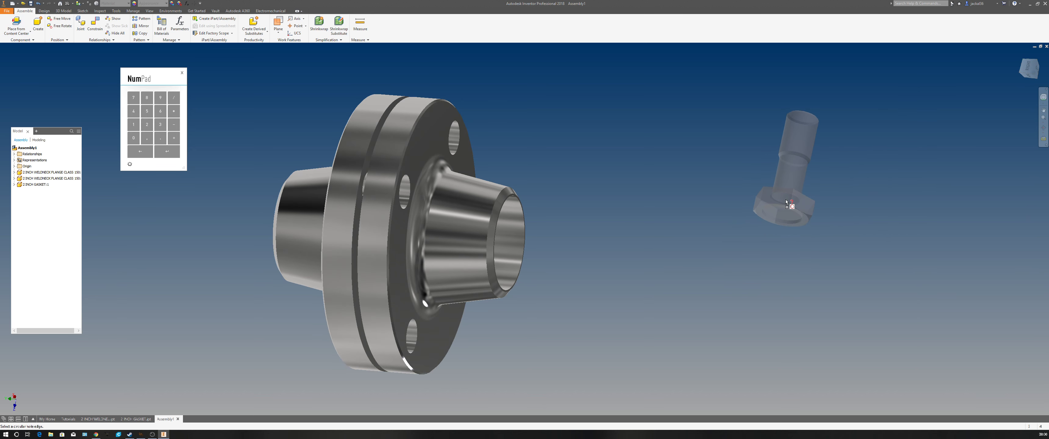
pyautogui.click(717, 299)
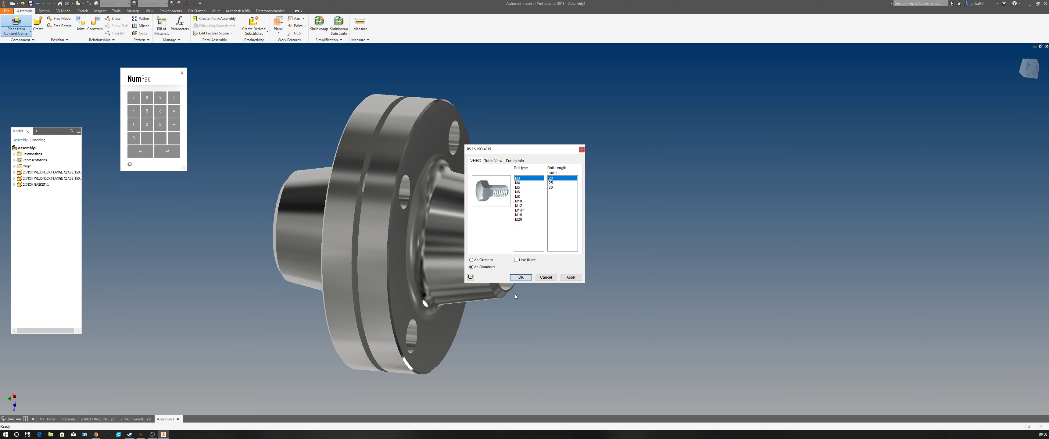
pyautogui.click(545, 279)
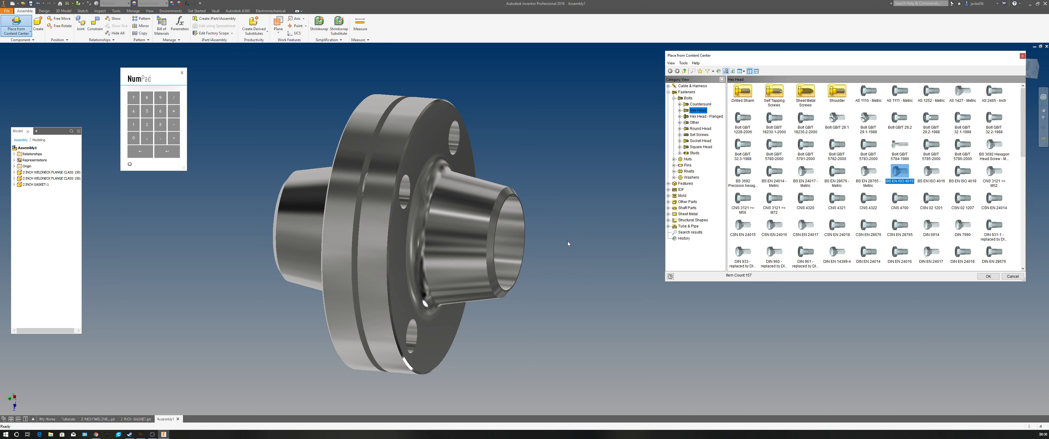
# - Place one BS EN 28765 - Metric hex bolt, thread M18x1.5 and nominal length 70 mm, beside the flange joint
pyautogui.click(866, 178)
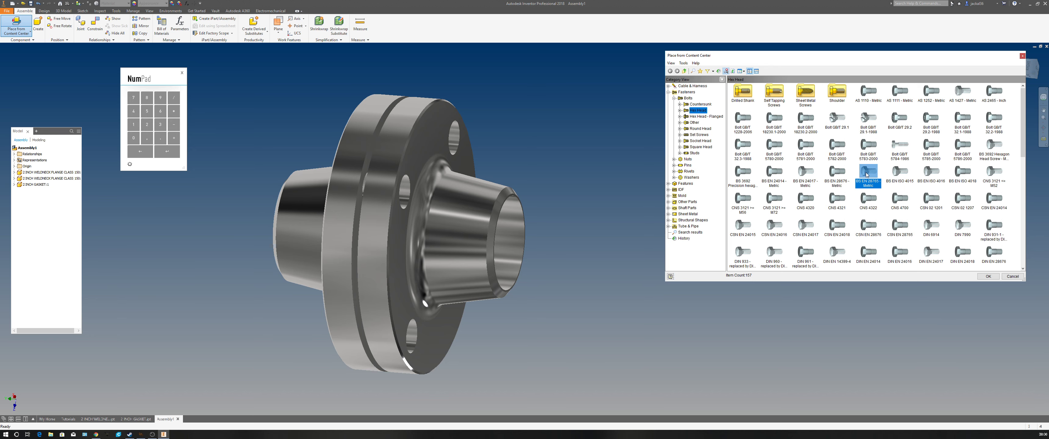
pyautogui.doubleClick(867, 175)
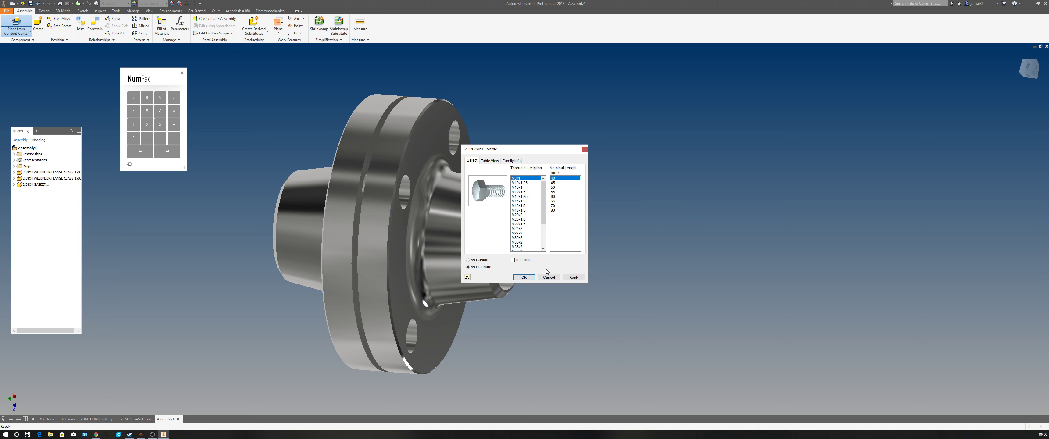
pyautogui.click(518, 211)
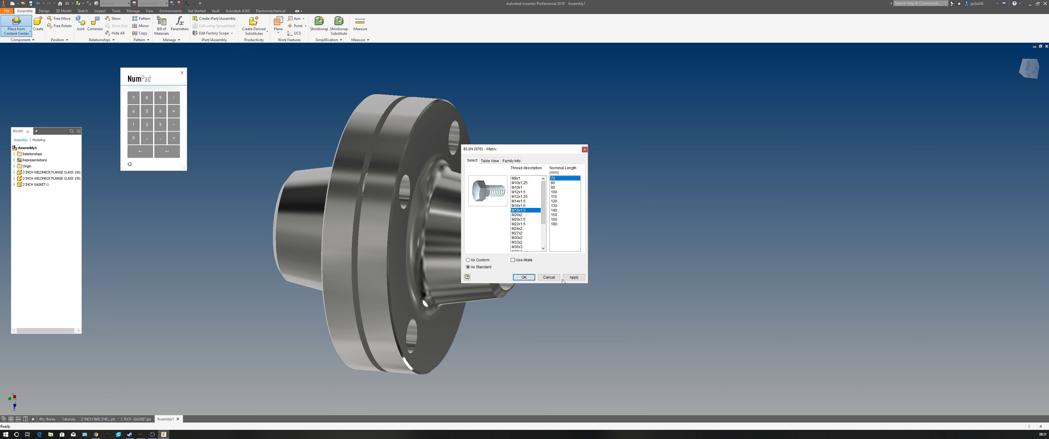
pyautogui.click(524, 277)
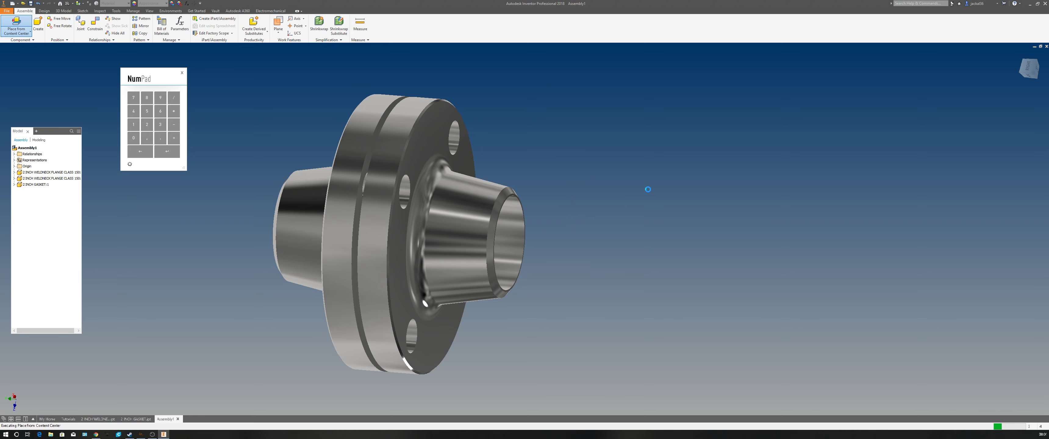
pyautogui.click(725, 154)
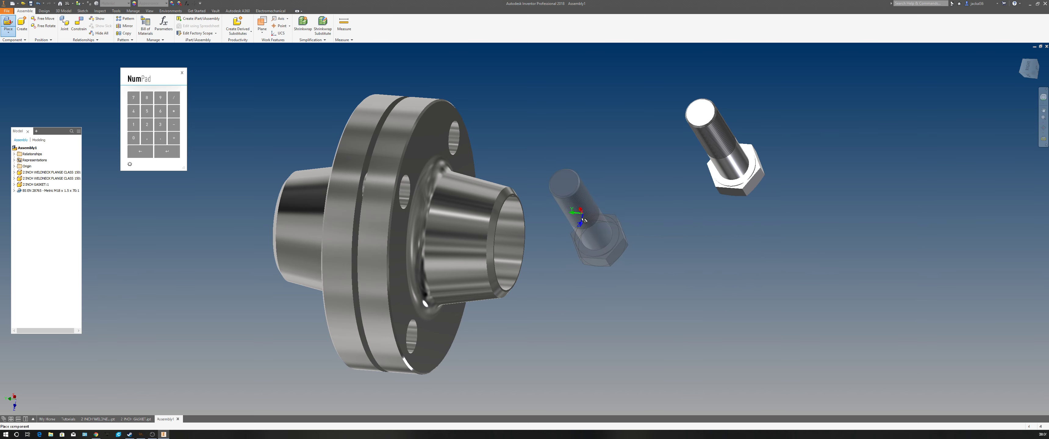
pyautogui.press('Escape')
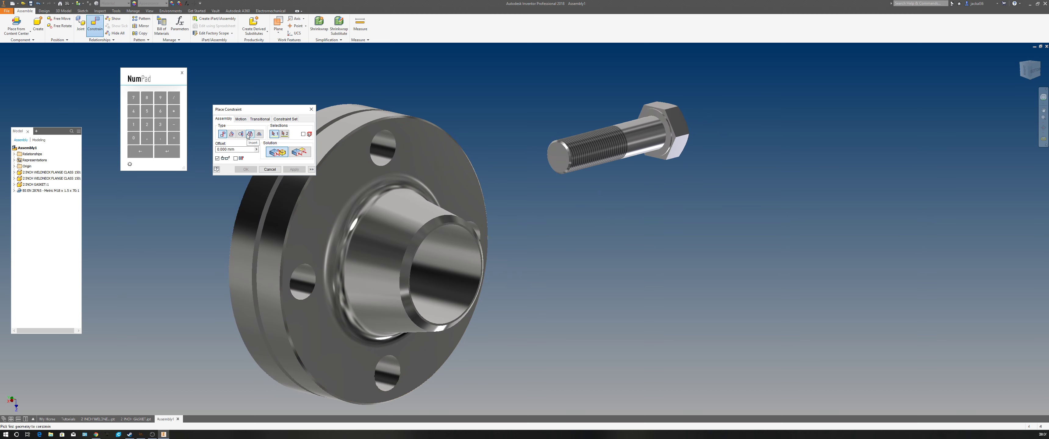
# - Apply an insert constraint with 0 mm offset between the circular edge under the bolt head and a flange bolt hole's outer edge
pyautogui.click(250, 134)
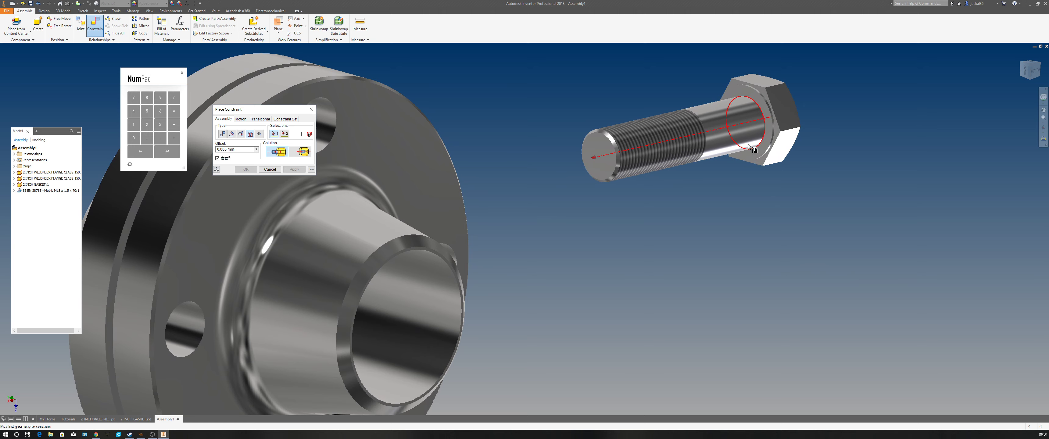
pyautogui.click(765, 131)
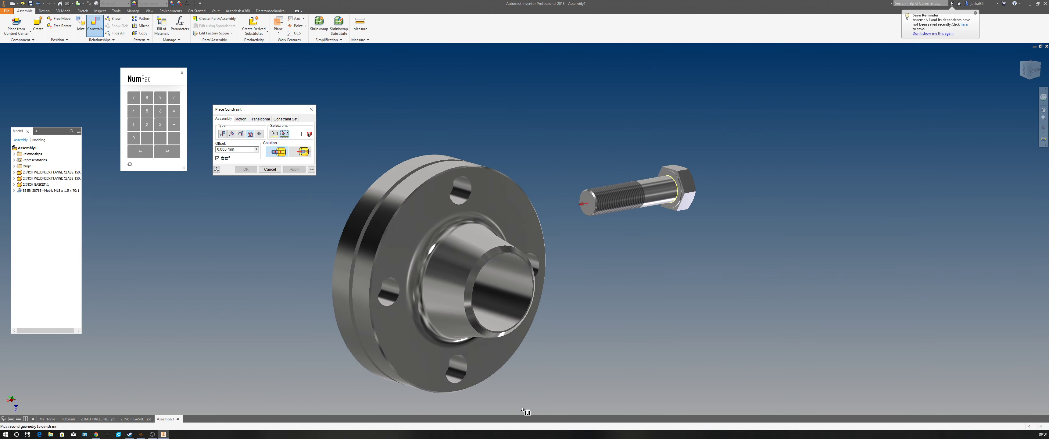
pyautogui.scroll(3, 509, 183)
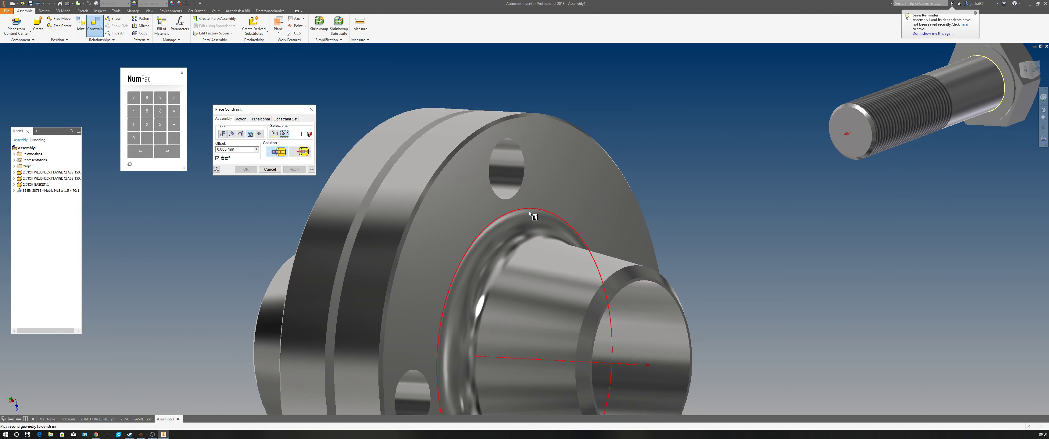
pyautogui.click(511, 199)
pyautogui.press('F6')
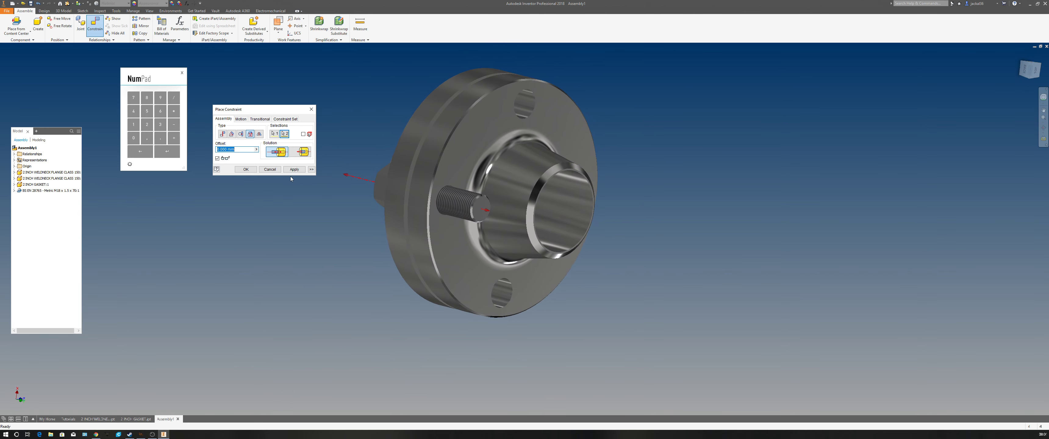
pyautogui.click(244, 169)
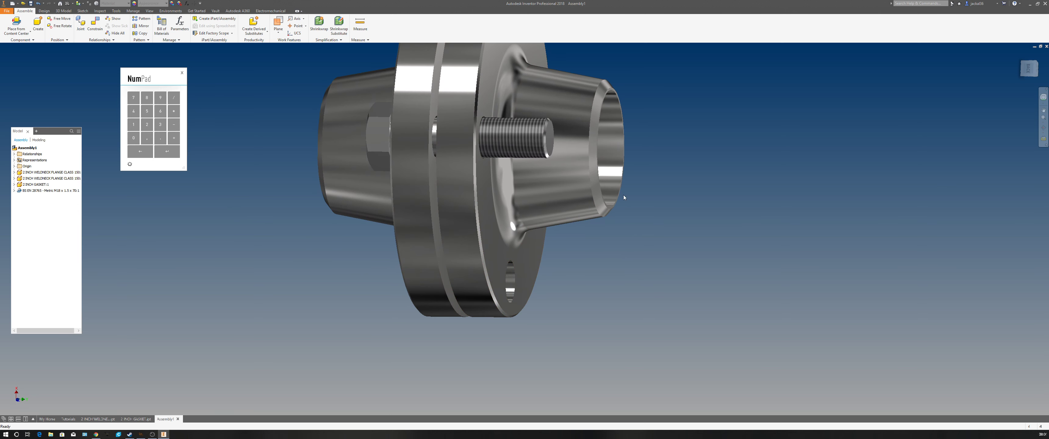
# - Change the inserted bolt's size to a nominal length of 180 mm, keeping the M18x1.5 thread
pyautogui.rightClick(521, 141)
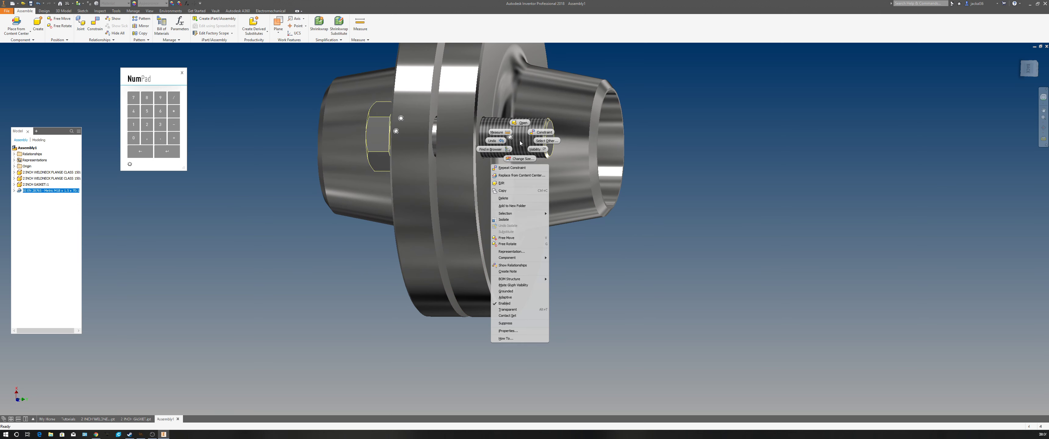
pyautogui.click(523, 159)
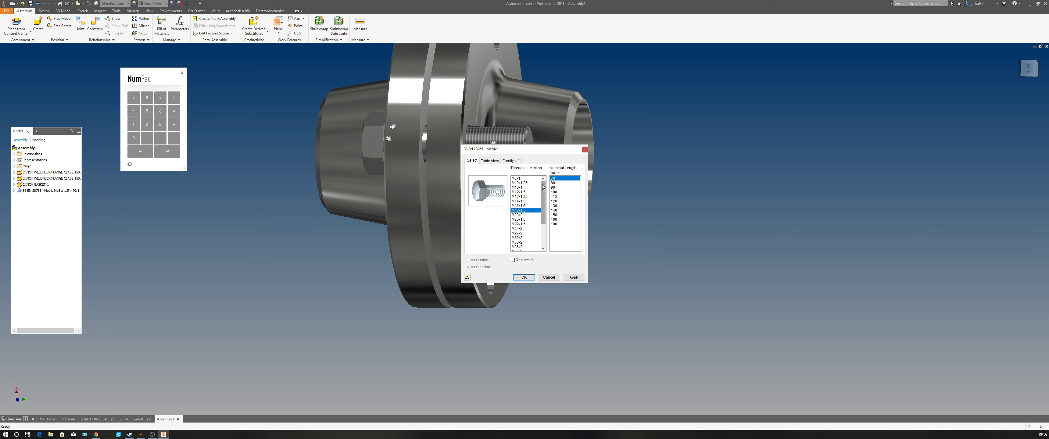
pyautogui.click(554, 224)
pyautogui.click(523, 277)
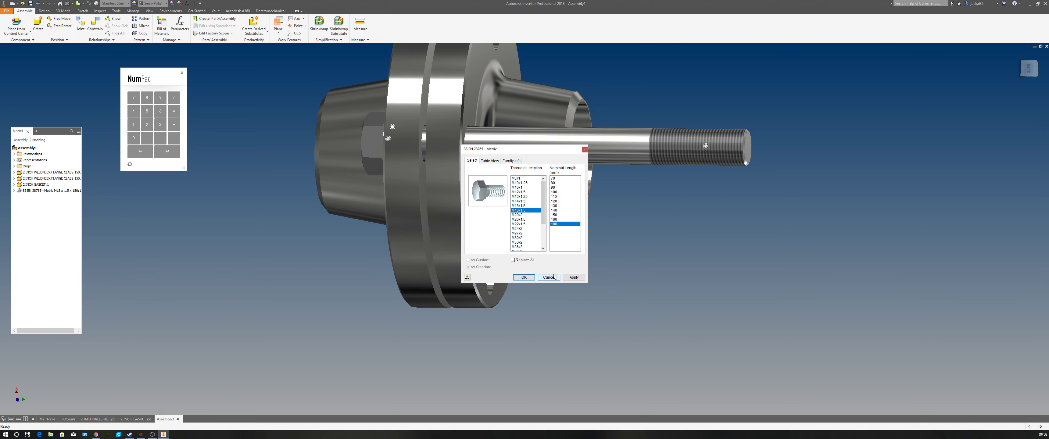
pyautogui.click(564, 278)
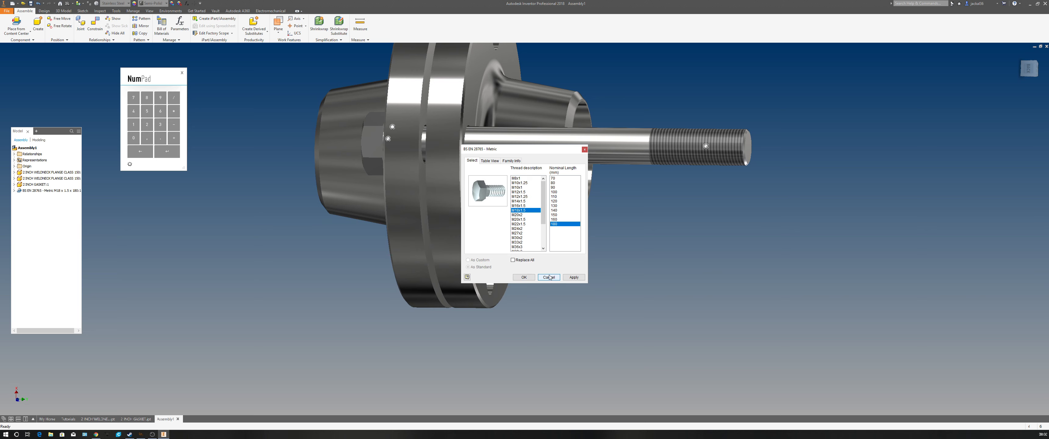